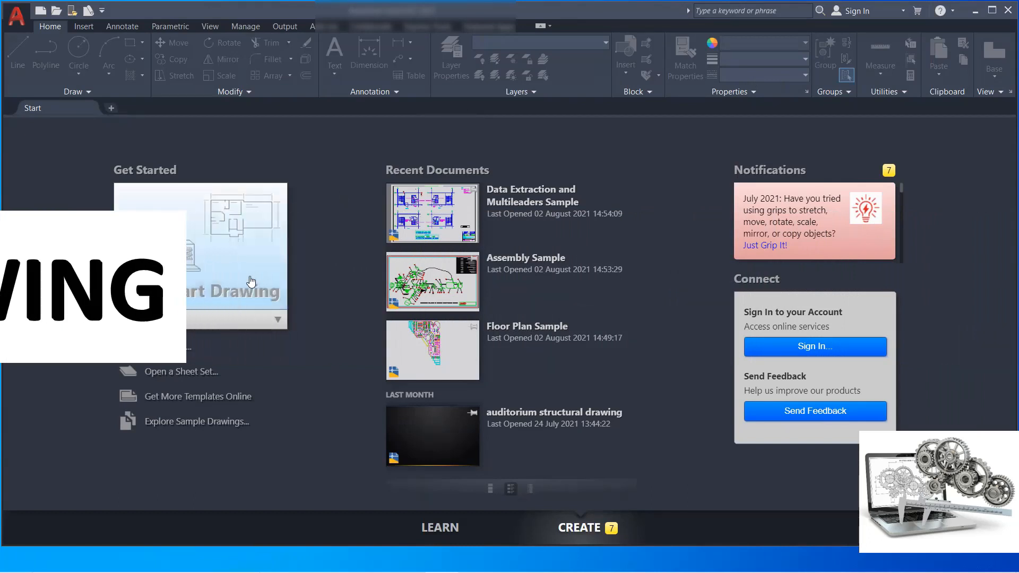
# Start a new drawing and switch the workspace to 3D Modeling
pyautogui.click(263, 240)
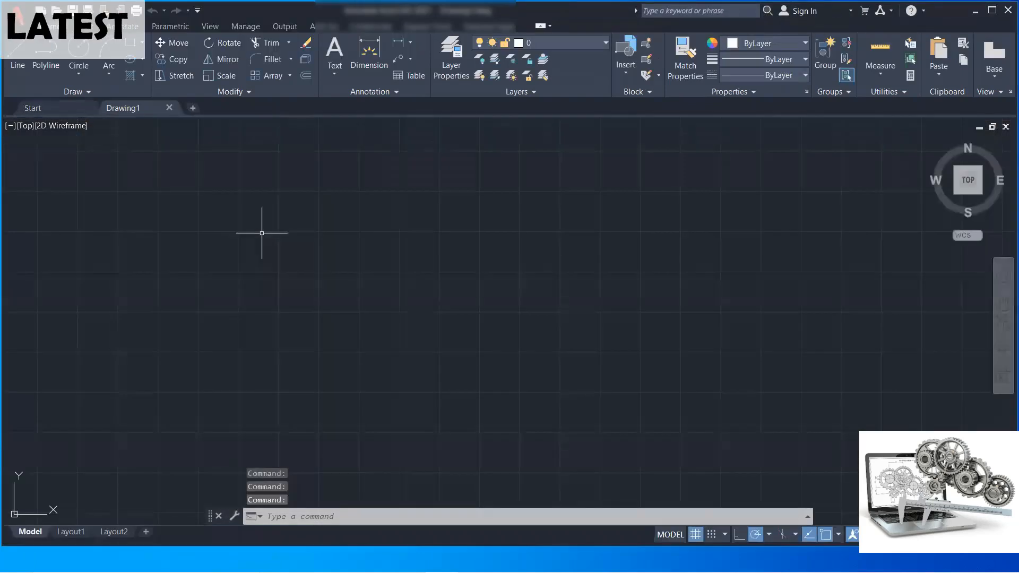
pyautogui.click(233, 11)
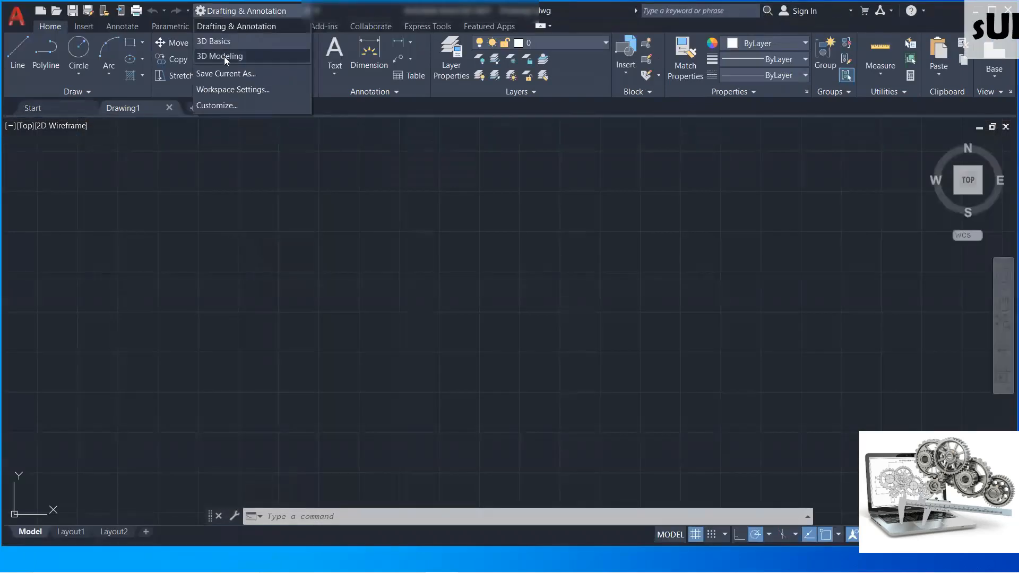
pyautogui.click(224, 57)
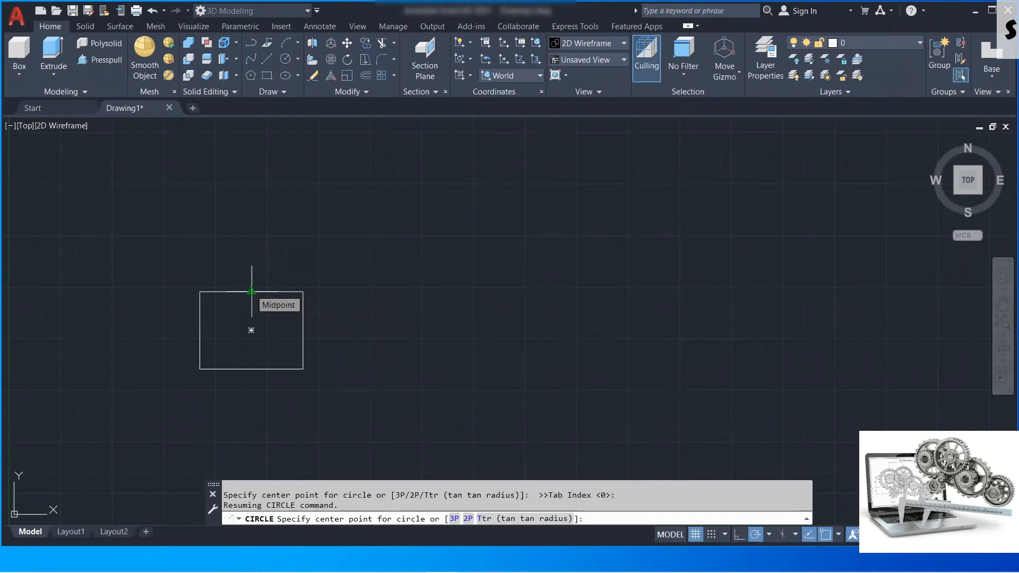
# Draw a circle with radius 20 centred on the midpoint of the rectangle's upper edge
pyautogui.click(251, 291)
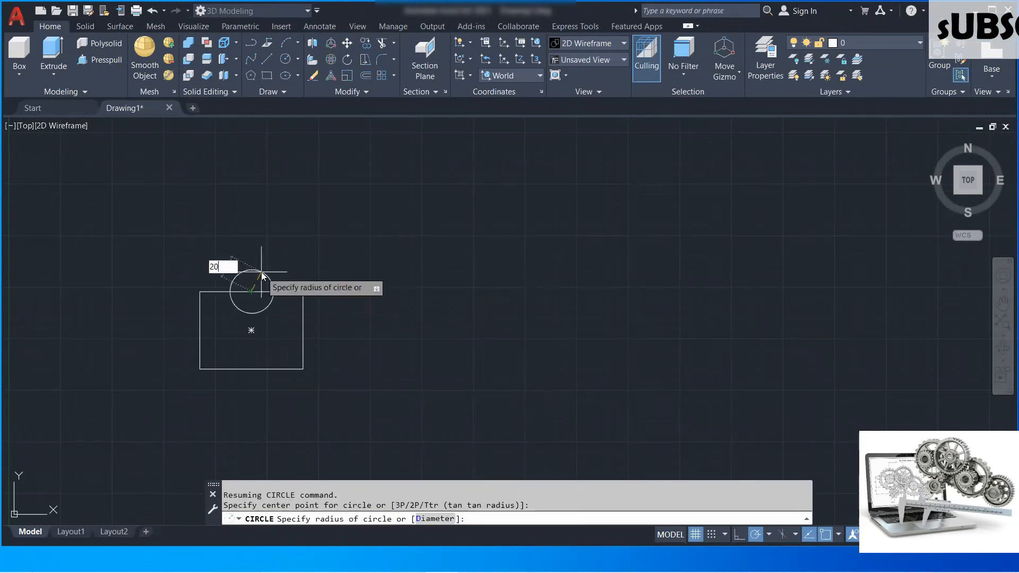
pyautogui.press('Return')
# Trim the circle's lower half and the rectangle edge inside it, leaving a single outline with a semicircular tab
pyautogui.scroll(1, 242, 299)
pyautogui.moveTo(237, 305); pyautogui.dragTo(264, 275, button='middle')
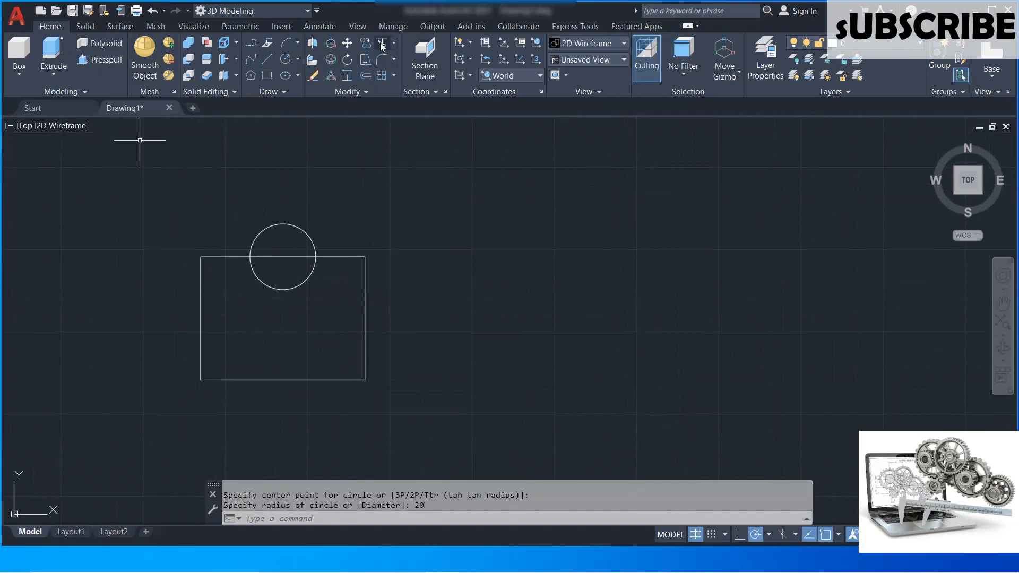
pyautogui.click(381, 43)
pyautogui.click(280, 285)
pyautogui.click(286, 257)
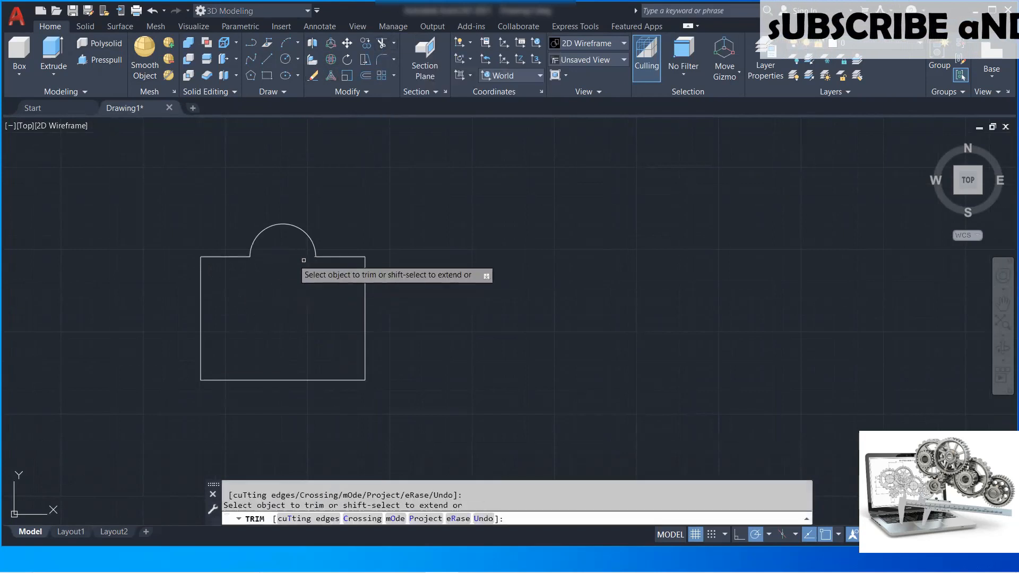
pyautogui.rightClick(383, 228)
pyautogui.click(399, 235)
# Draw a circle with radius 6 concentric with the semicircular tab
pyautogui.moveTo(279, 286); pyautogui.dragTo(288, 267, button='middle')
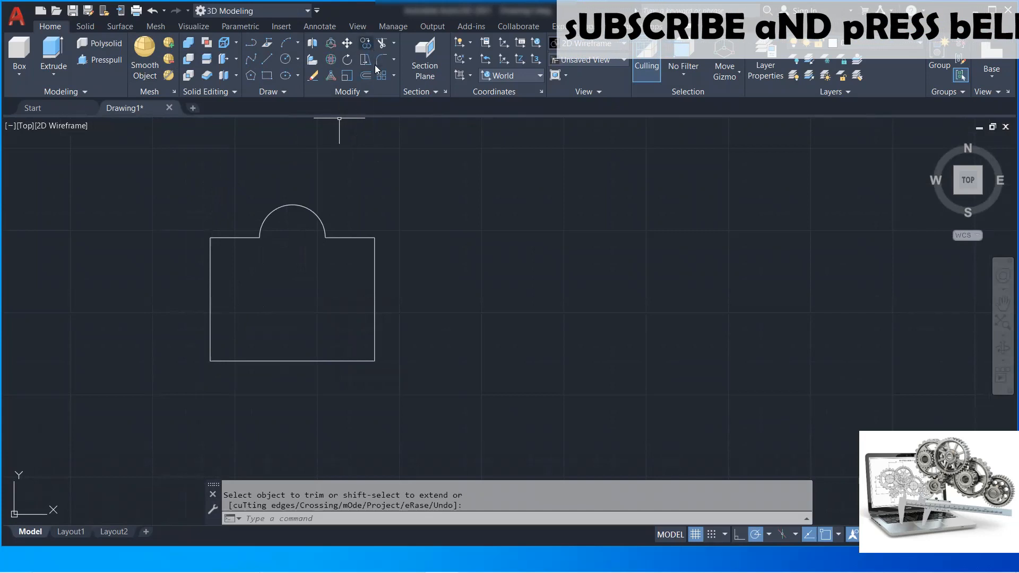
pyautogui.click(286, 59)
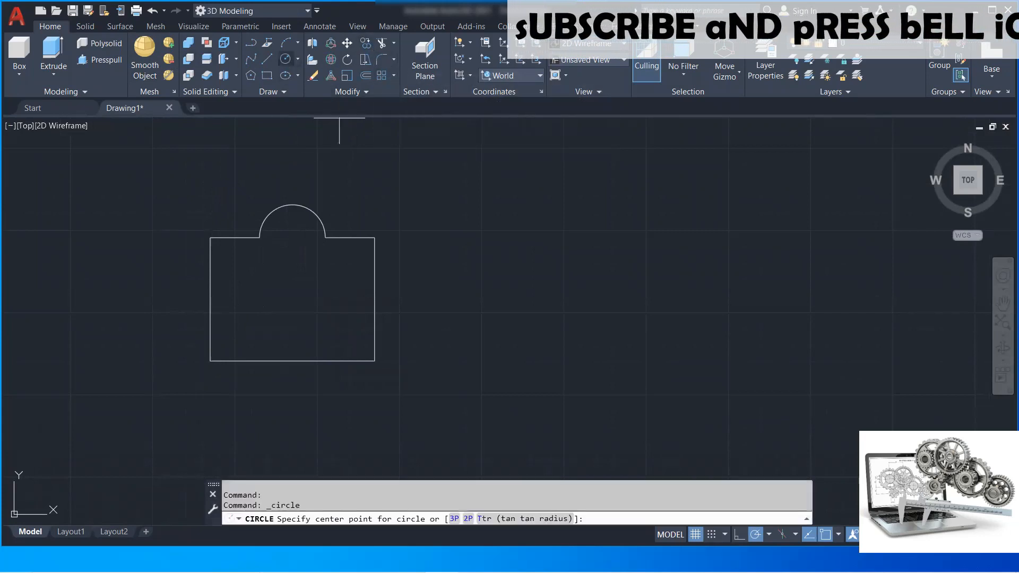
pyautogui.click(292, 237)
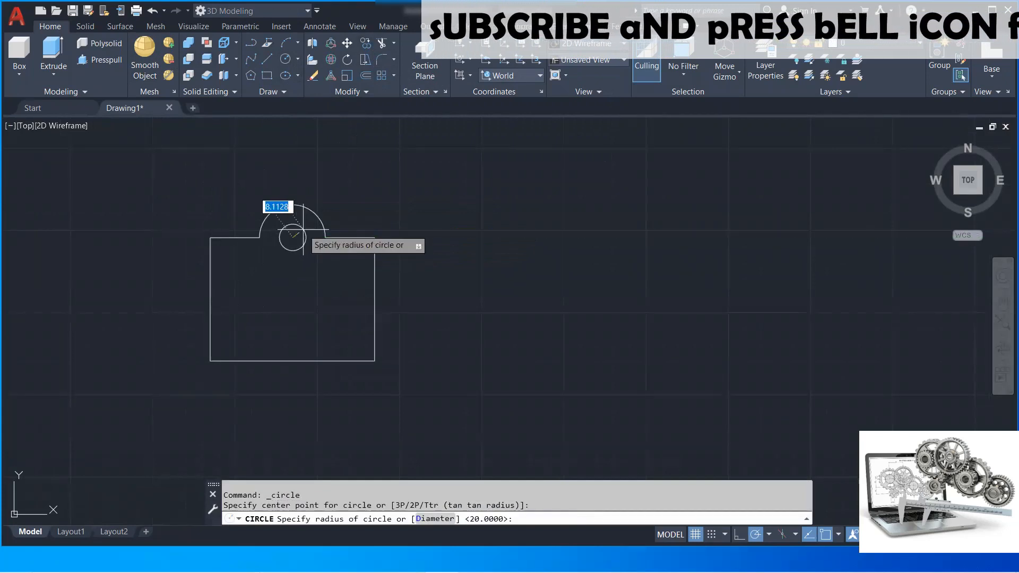
pyautogui.write('6')
pyautogui.press('Return')
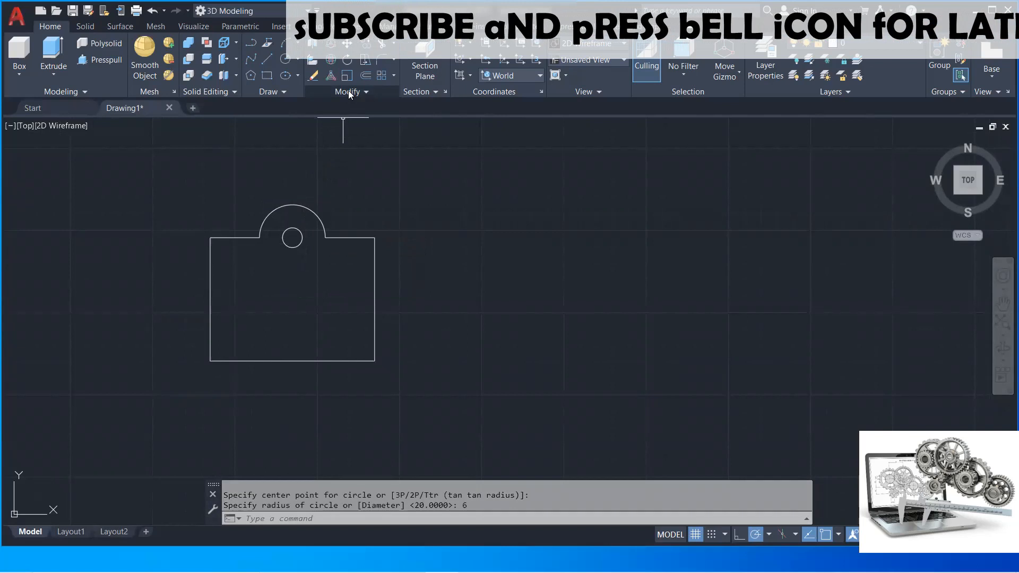
# Convert the tabbed outline and the small circle into regions
pyautogui.click(289, 89)
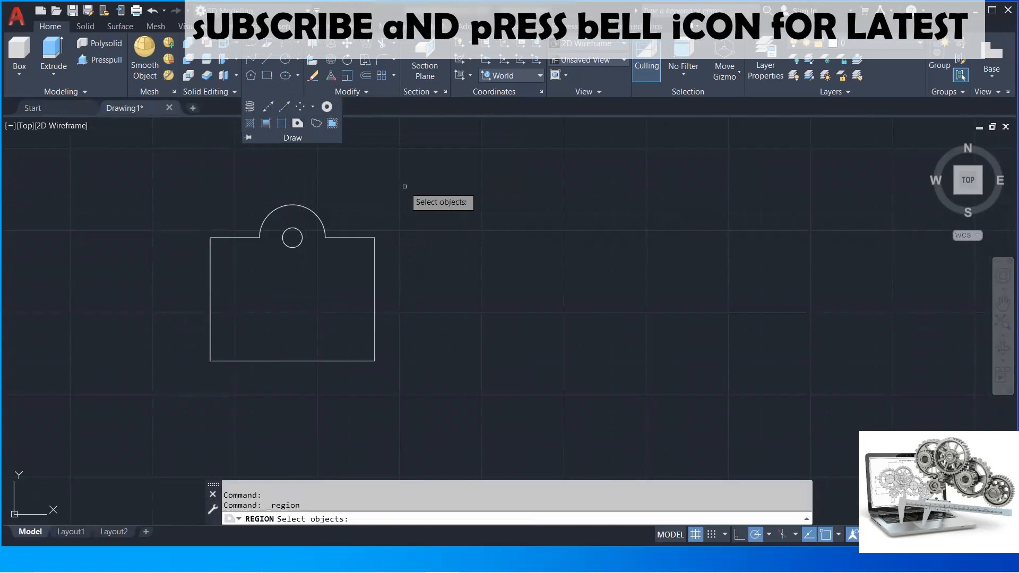
pyautogui.click(405, 186)
pyautogui.click(159, 383)
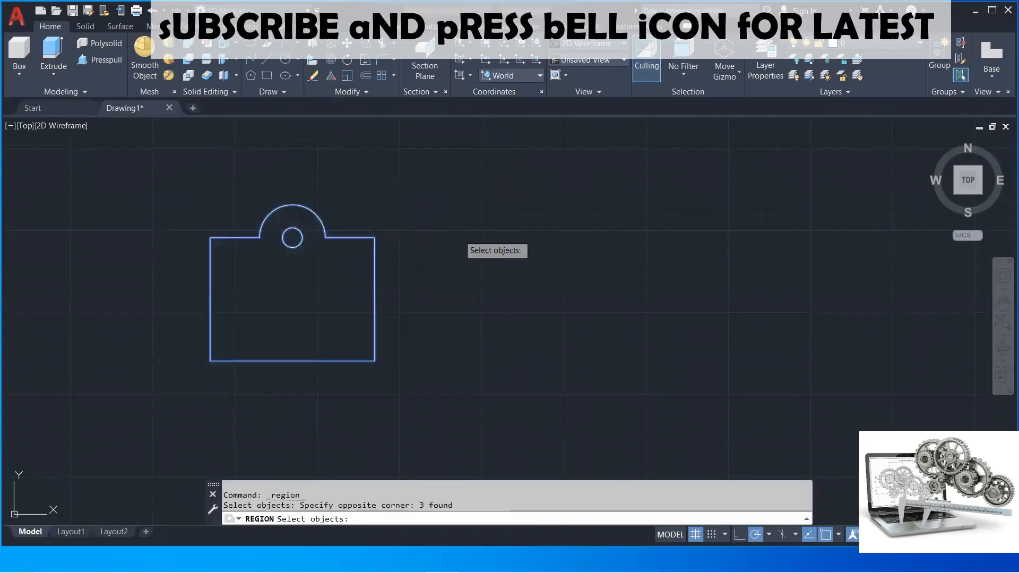
pyautogui.press('Return')
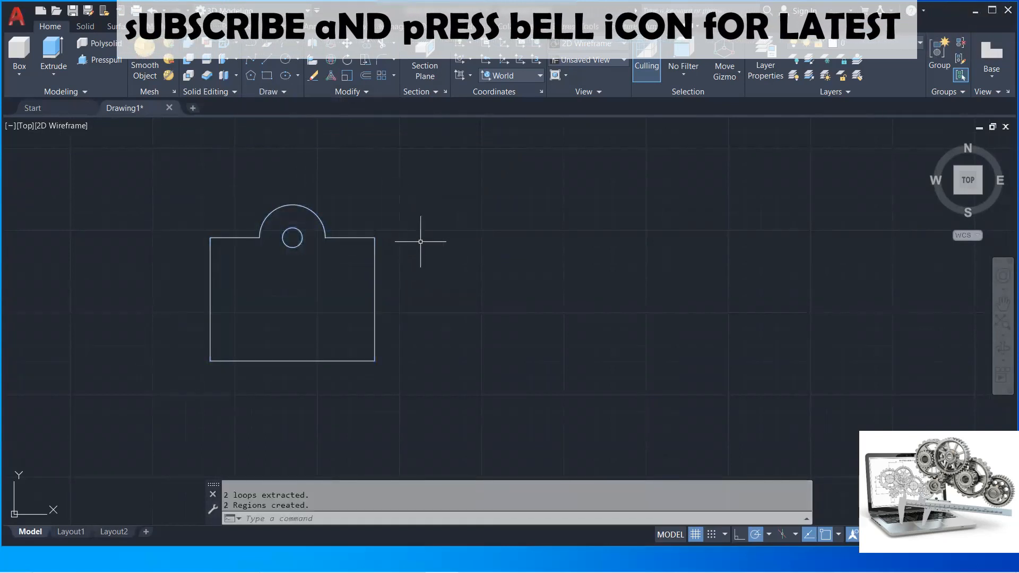
# Subtract the small circle region from the tabbed outline region to make a hole
pyautogui.moveTo(334, 238)
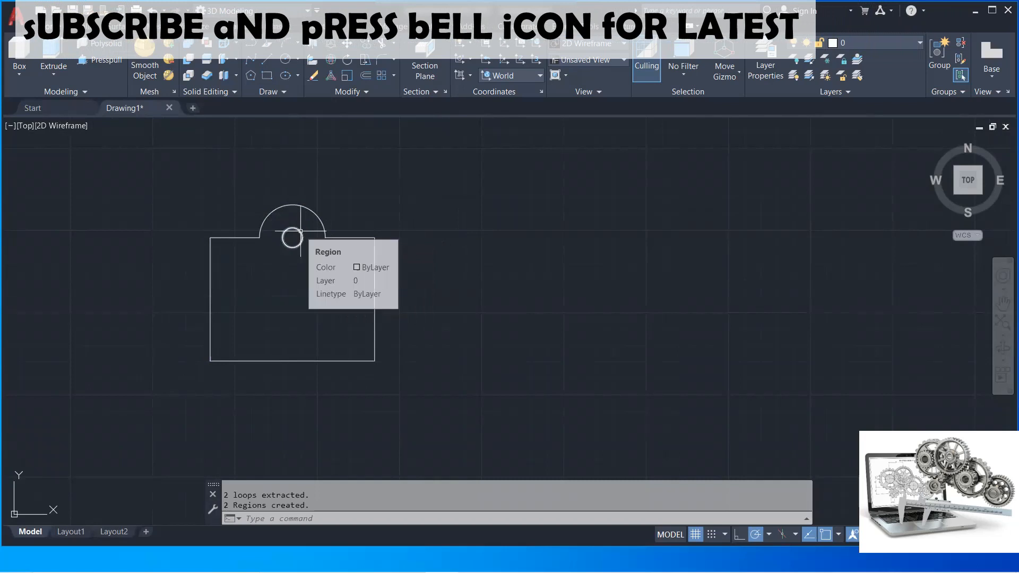
pyautogui.click(190, 60)
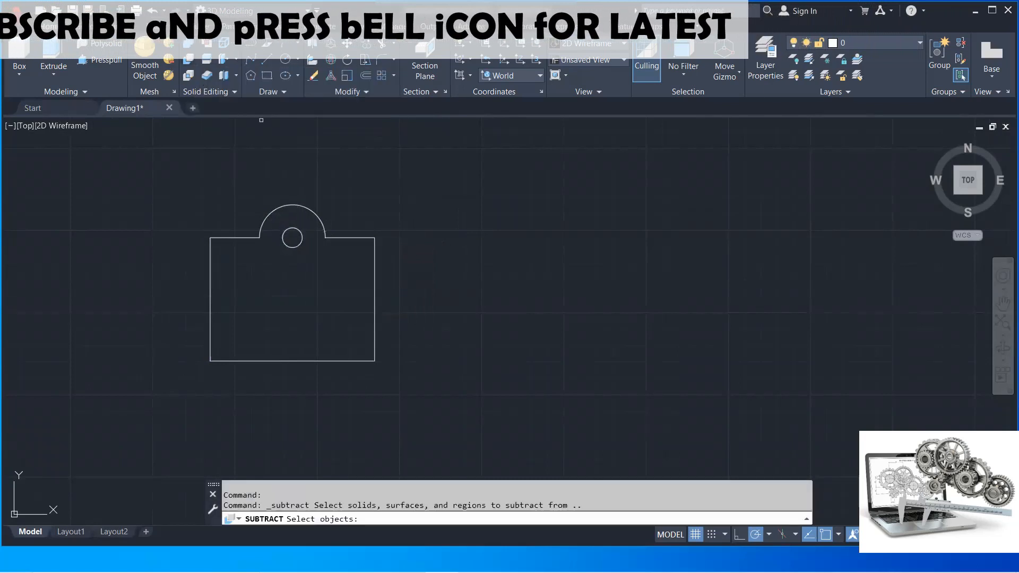
pyautogui.click(311, 210)
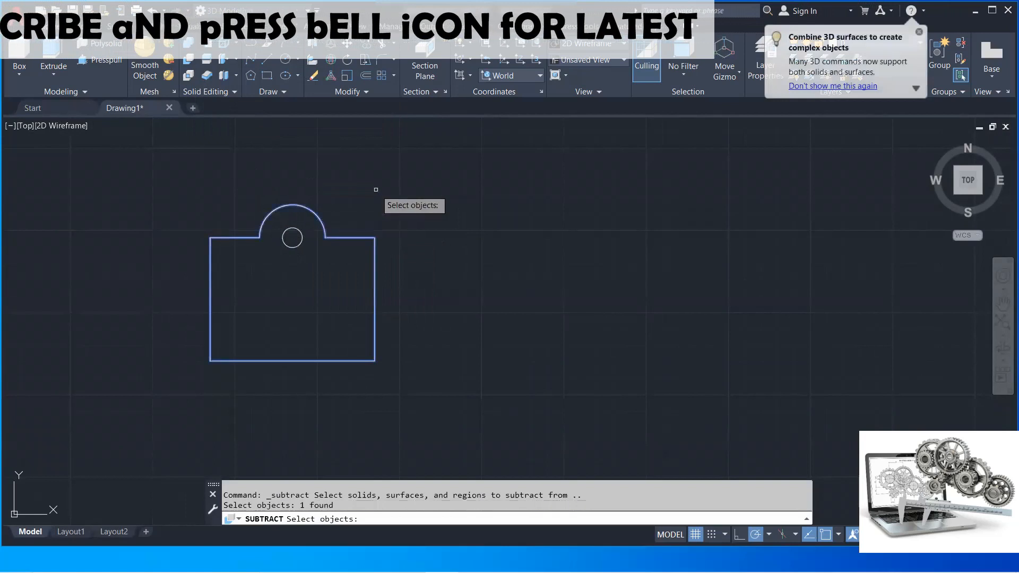
pyautogui.press('Return')
pyautogui.click(302, 237)
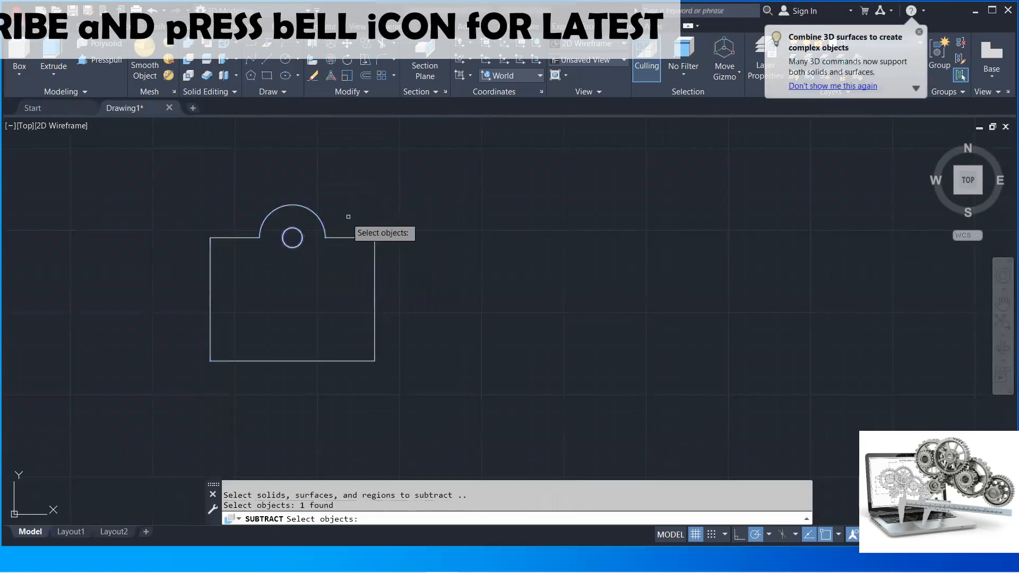
pyautogui.press('Return')
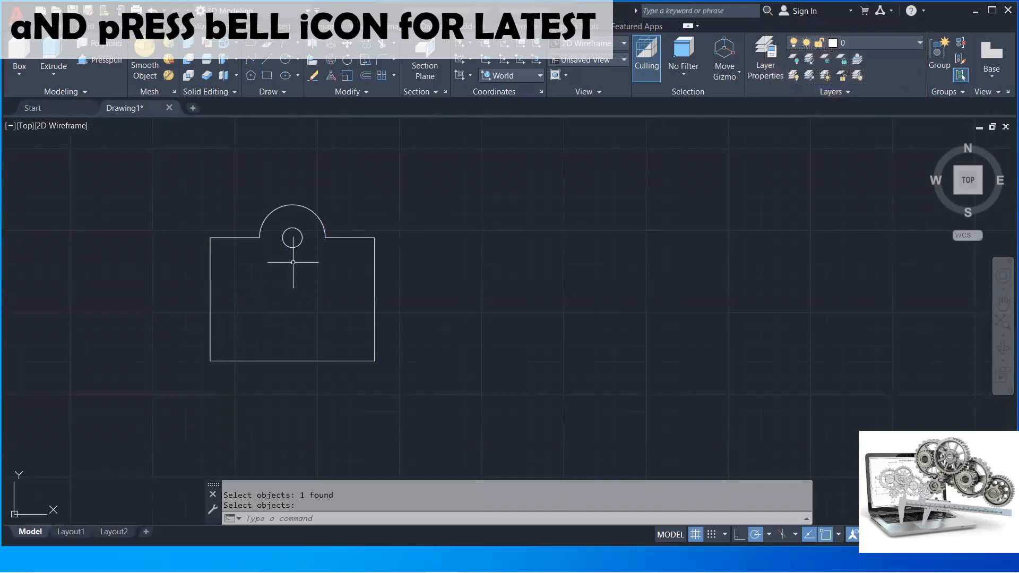
# Set the visual style to Shaded with edges and the view to SW Isometric
pyautogui.click(586, 44)
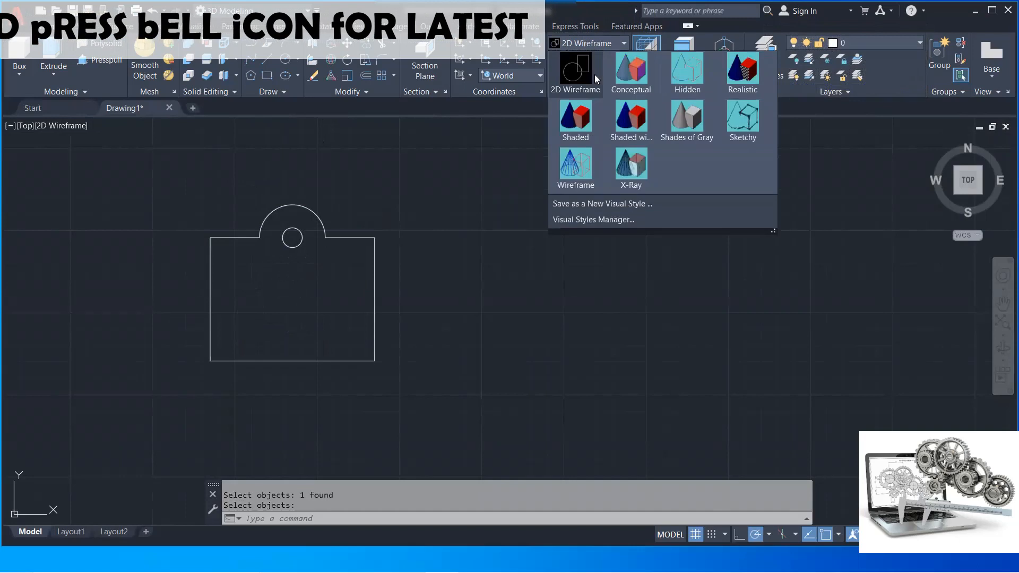
pyautogui.click(636, 134)
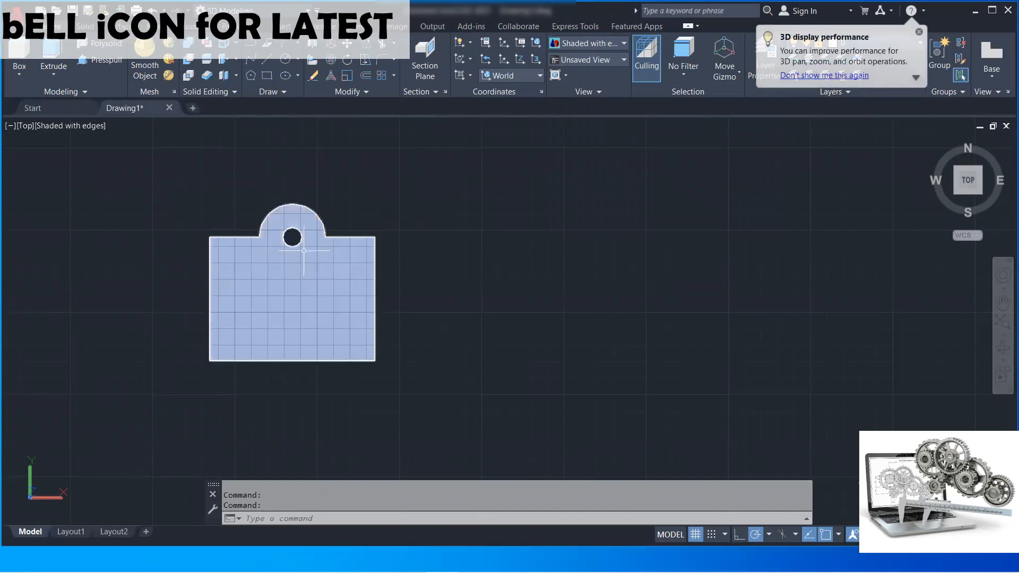
pyautogui.click(607, 62)
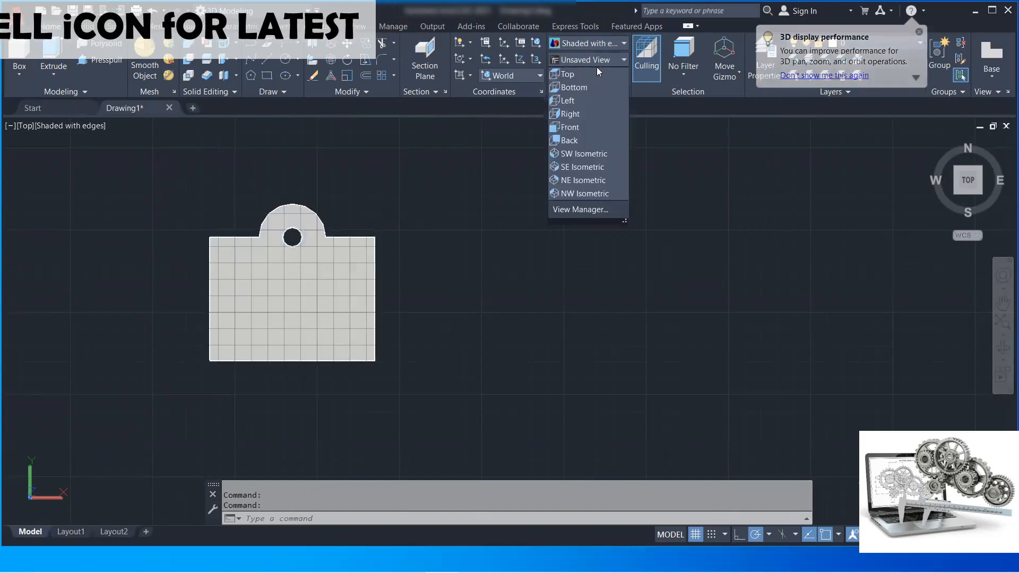
pyautogui.click(575, 142)
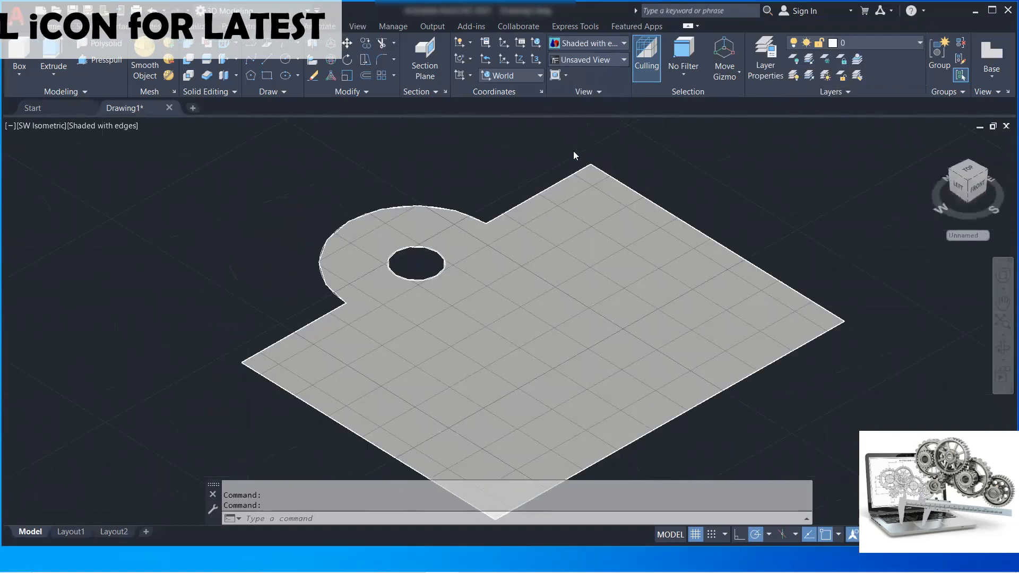
# Extrude the tabbed region with its hole to a height of 50
pyautogui.scroll(2, 381, 317)
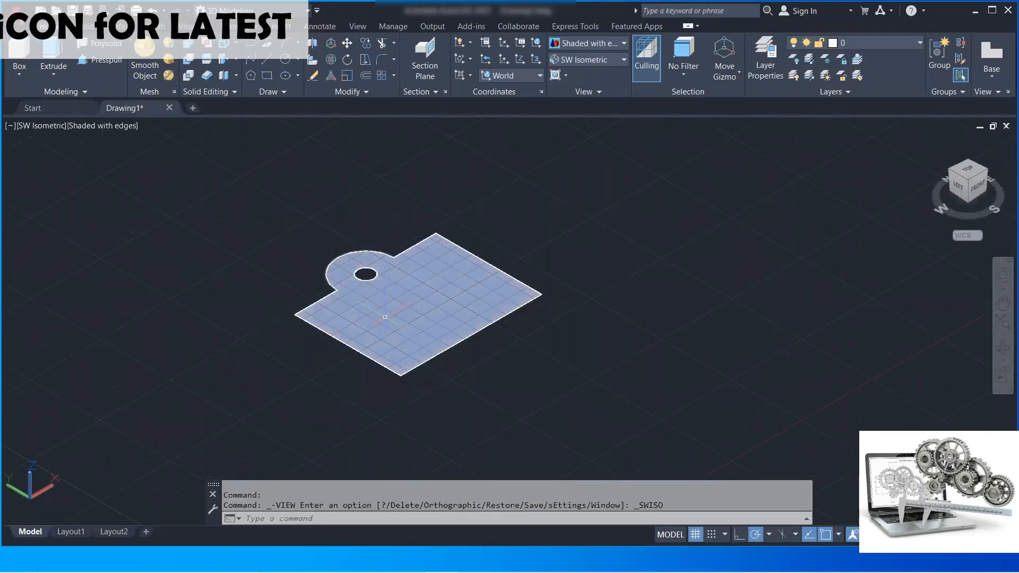
pyautogui.moveTo(322, 287); pyautogui.dragTo(276, 291, button='middle')
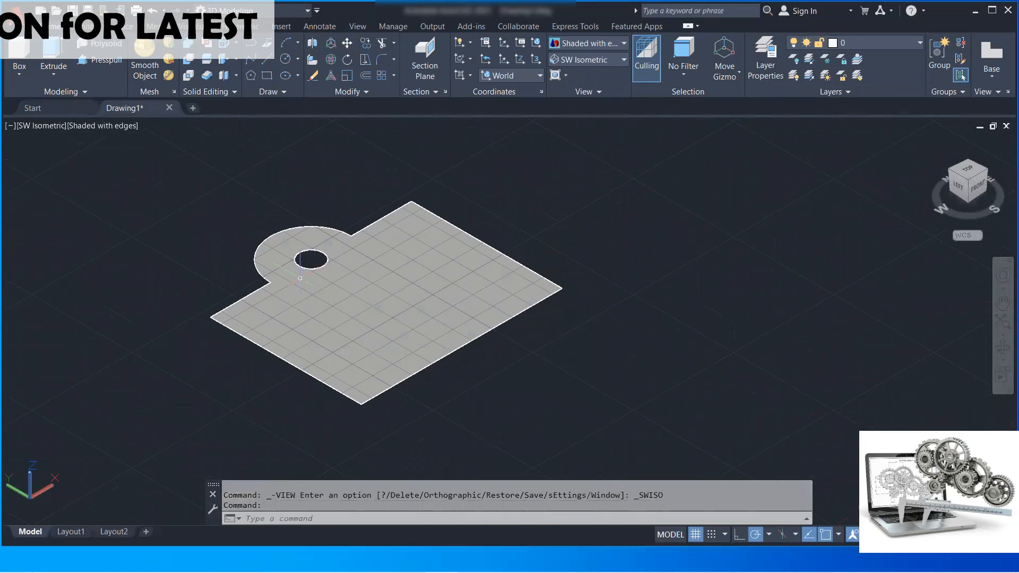
pyautogui.click(53, 52)
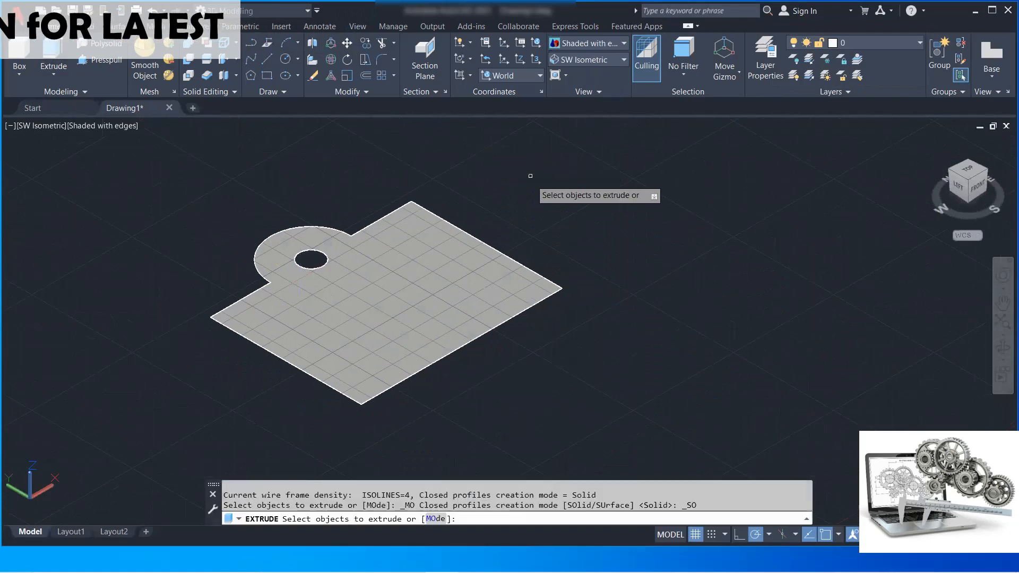
pyautogui.click(469, 234)
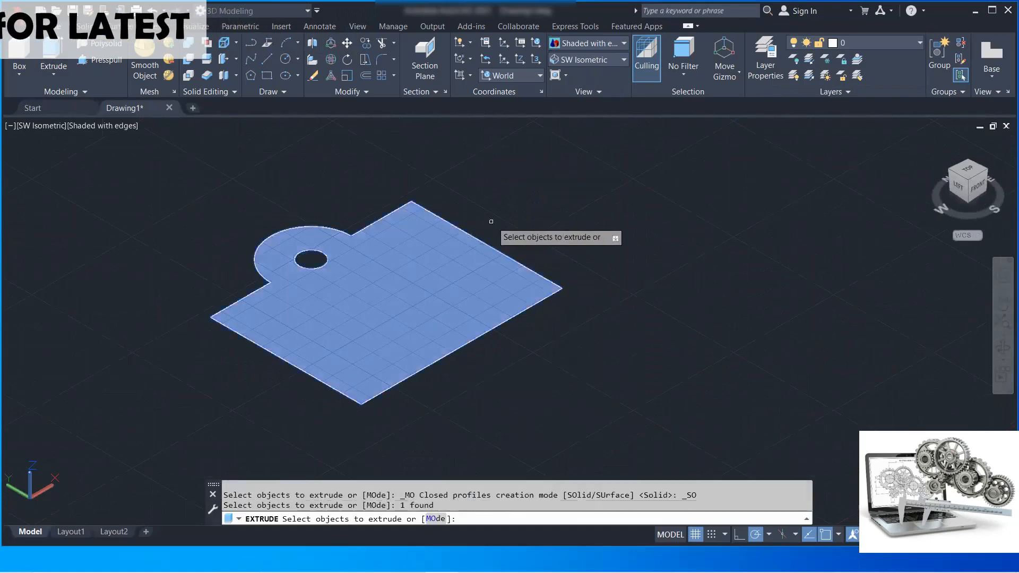
pyautogui.rightClick(499, 216)
pyautogui.click(525, 223)
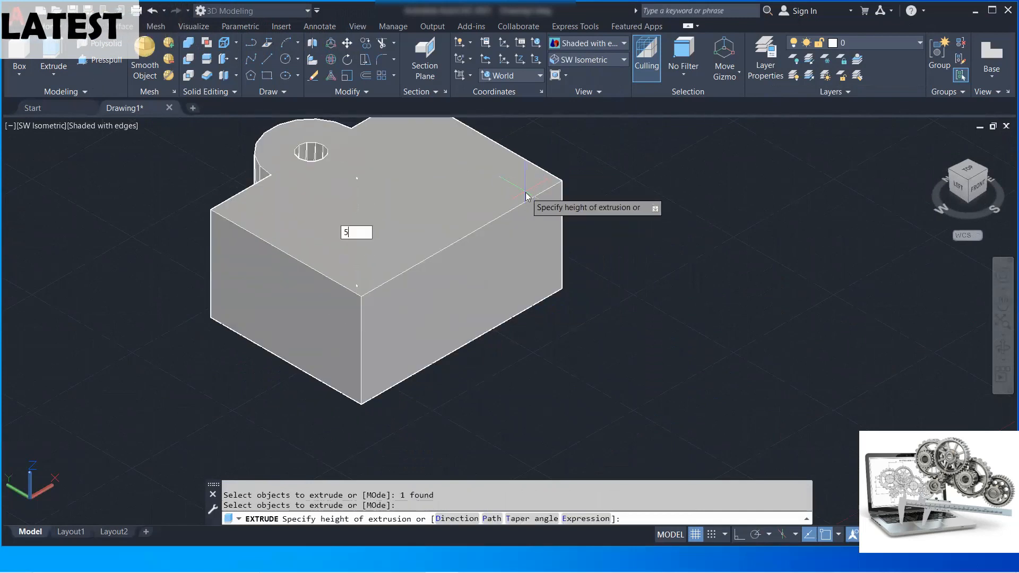
pyautogui.write('50')
pyautogui.press('Return')
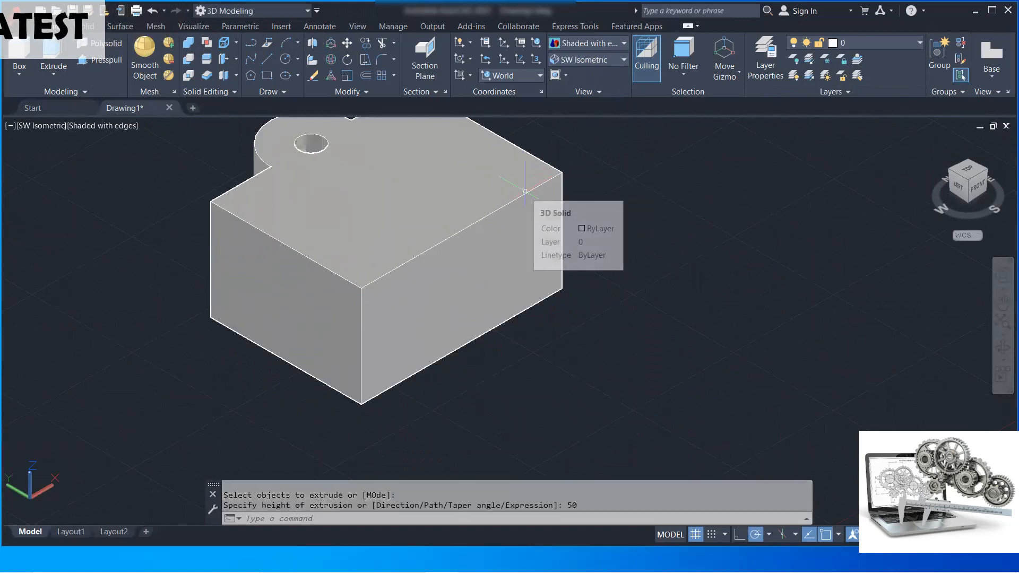
pyautogui.moveTo(553, 315); pyautogui.dragTo(579, 372, button='middle')
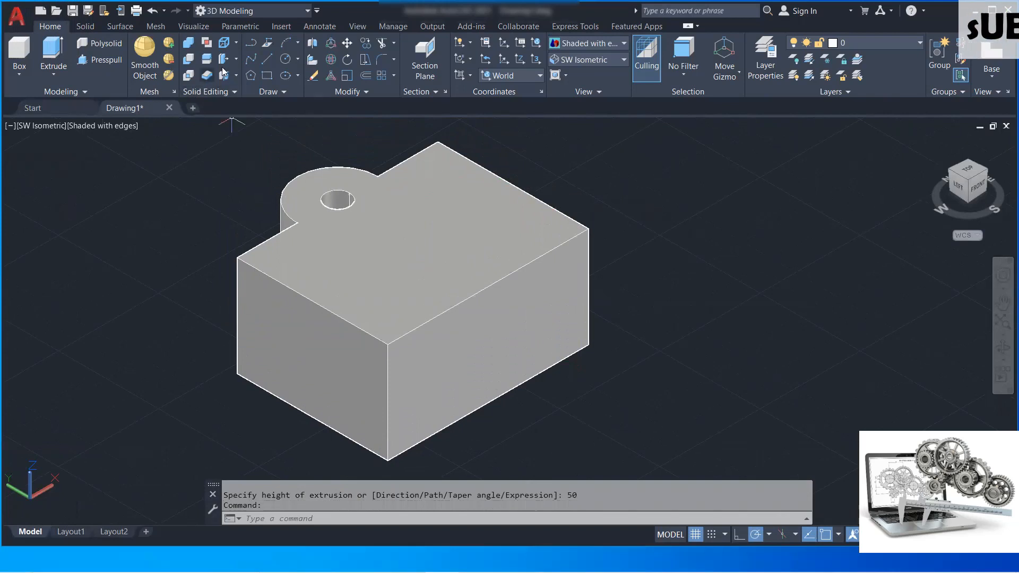
pyautogui.click(236, 59)
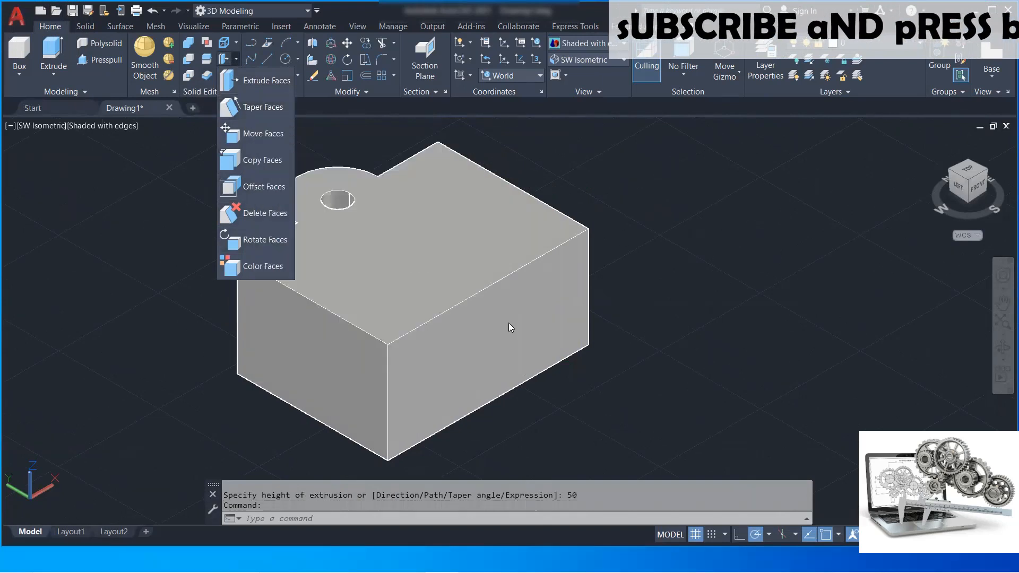
pyautogui.click(509, 324)
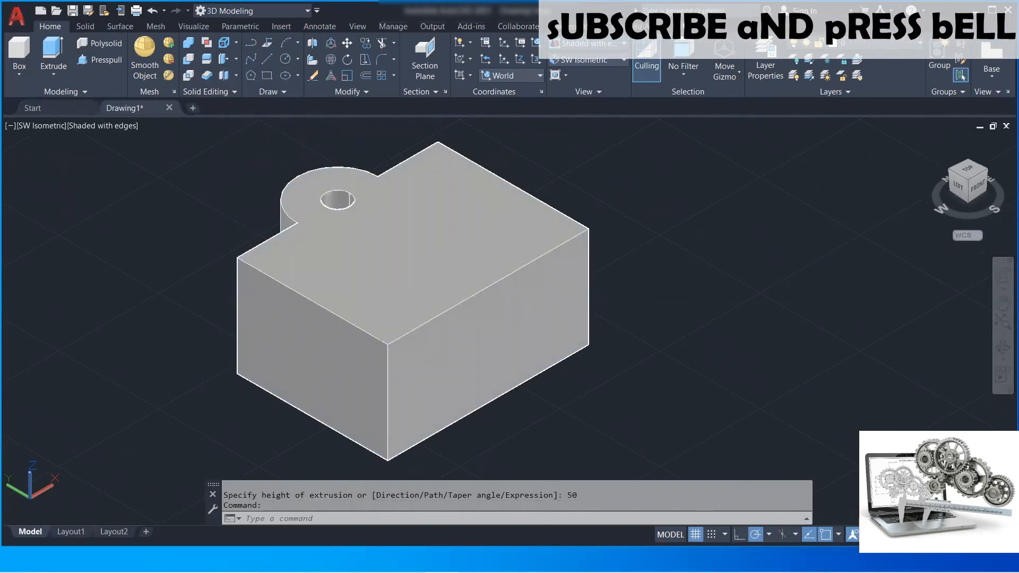
# Open the extruded solid's Properties palette and dock it beside the drawing area
pyautogui.click(481, 320)
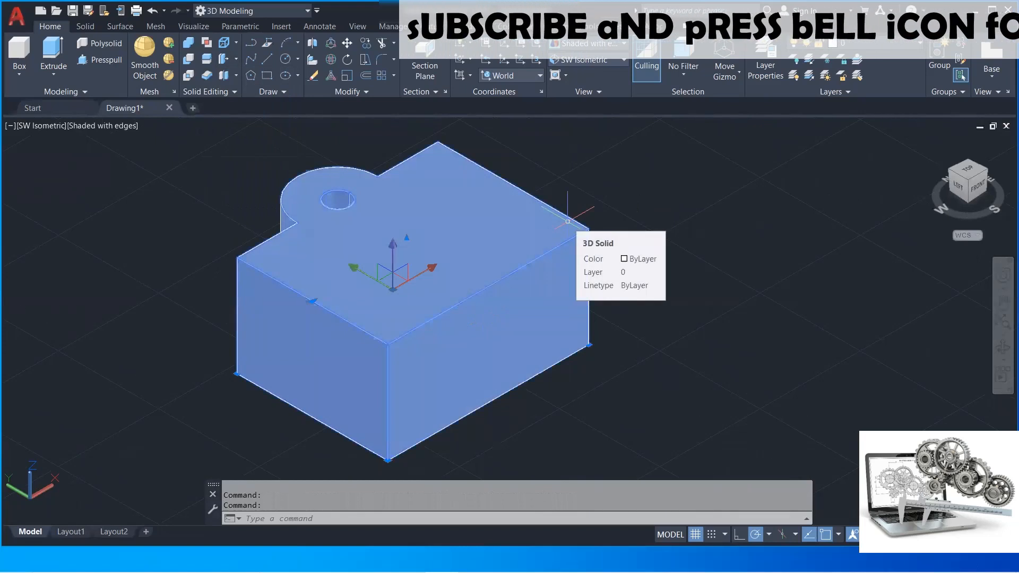
pyautogui.rightClick(540, 313)
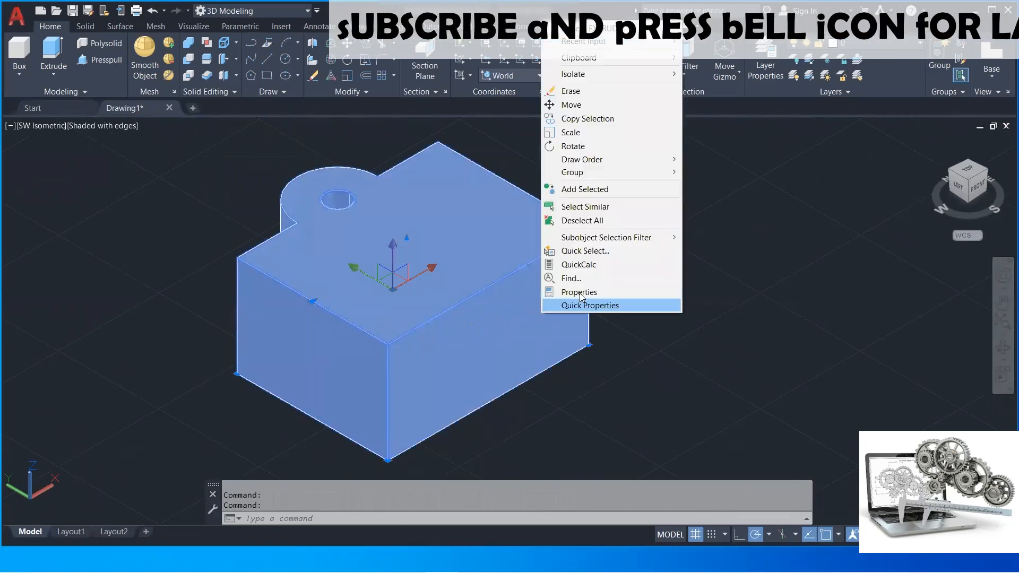
pyautogui.click(578, 293)
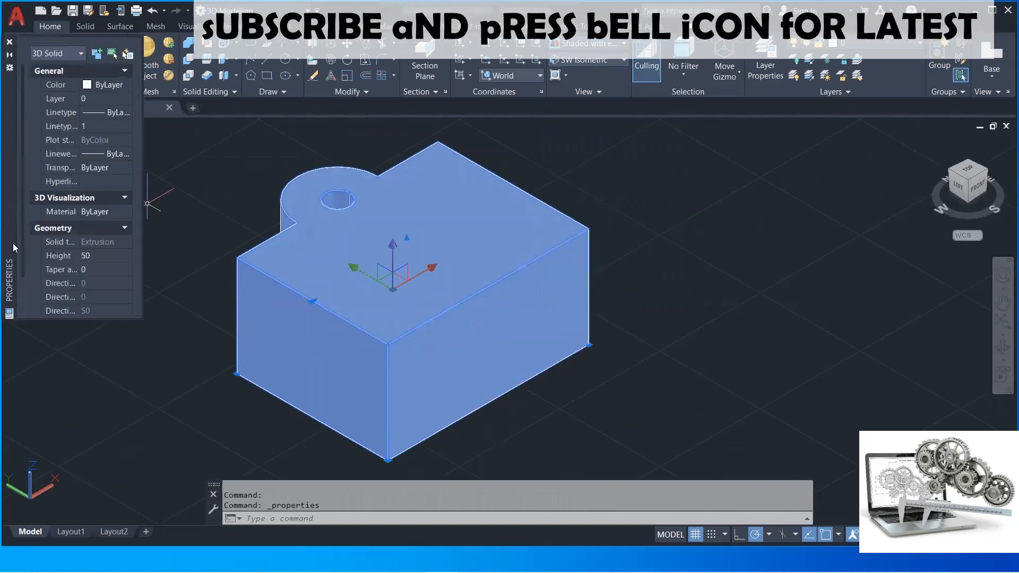
pyautogui.doubleClick(12, 285)
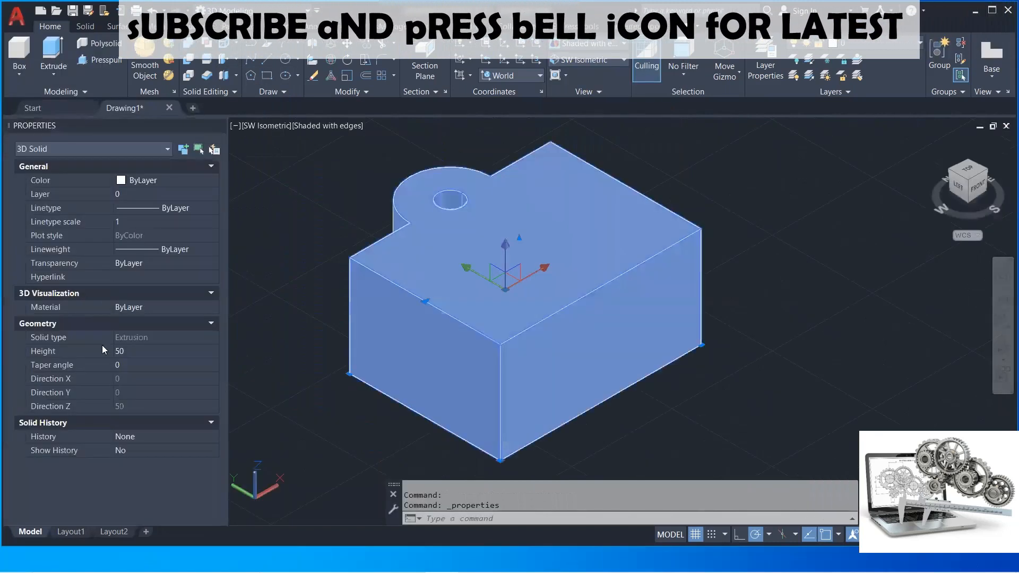
# Set the extruded solid's taper angle to 3, close the Properties palette and deselect the solid
pyautogui.click(132, 362)
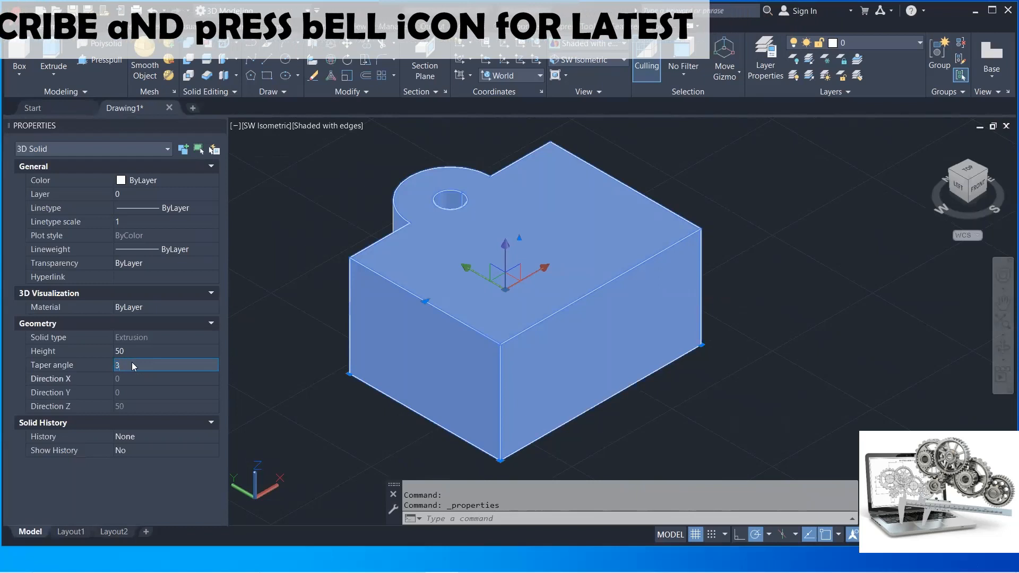
pyautogui.press('Return')
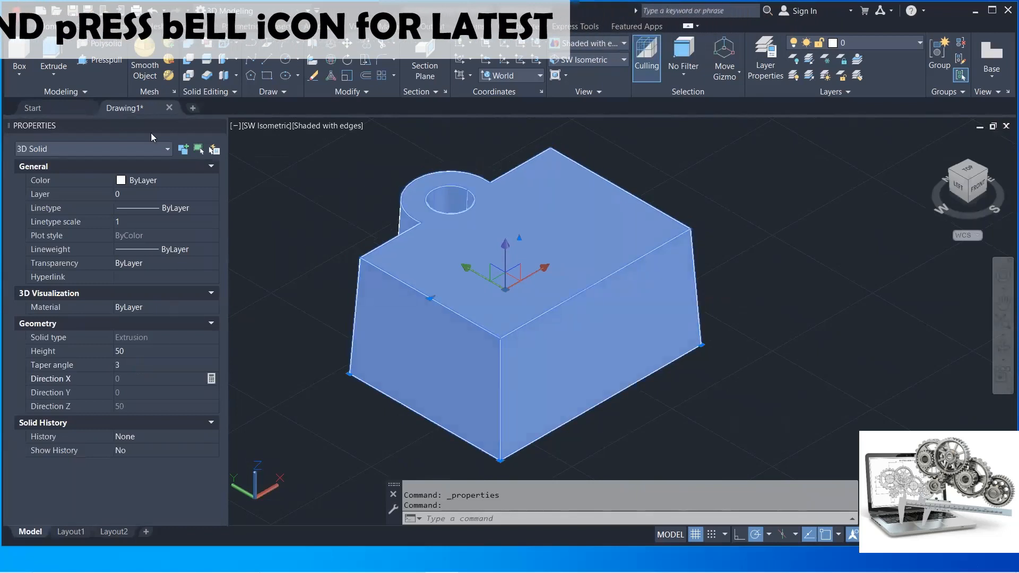
pyautogui.click(216, 125)
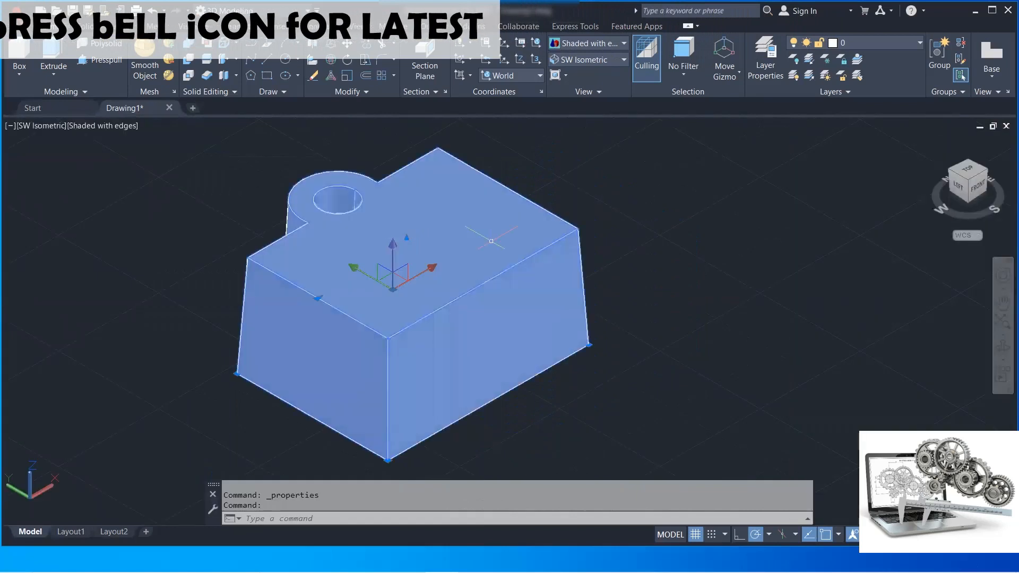
pyautogui.press('Escape')
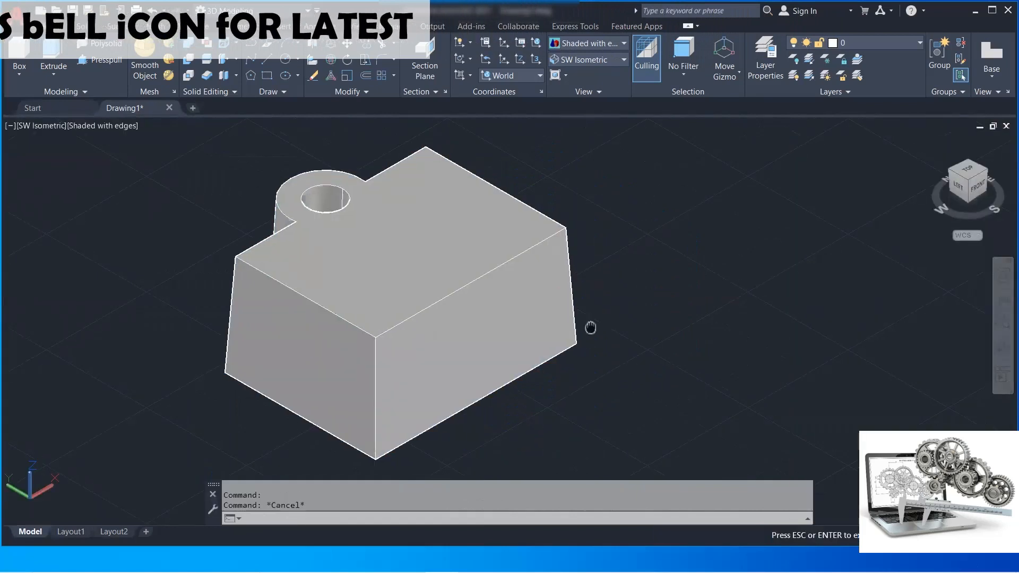
pyautogui.moveTo(591, 328); pyautogui.dragTo(568, 325, button='middle')
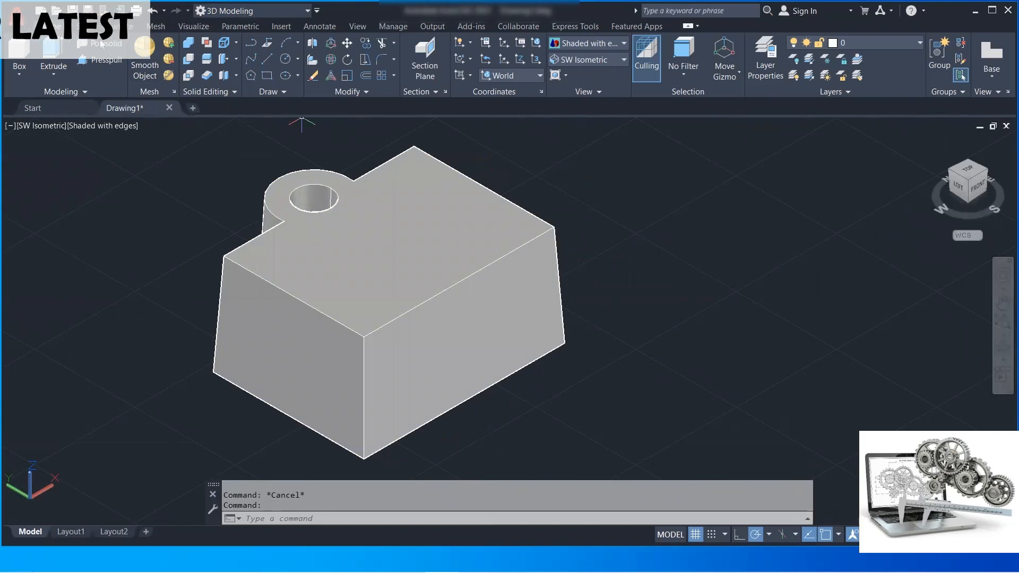
# Fillet the four vertical corner edges of the tapered block with a radius of 10
pyautogui.click(85, 26)
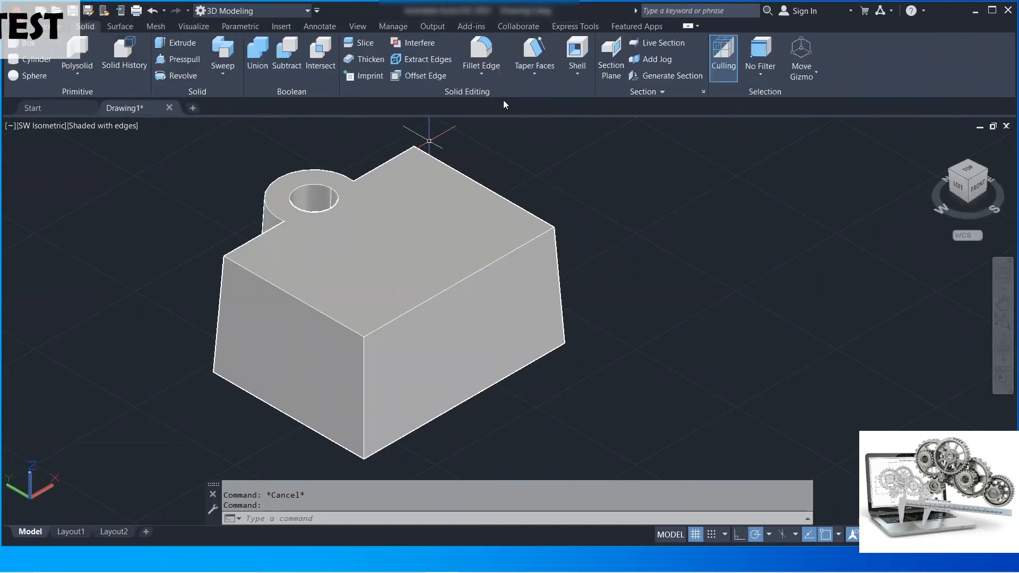
pyautogui.click(488, 60)
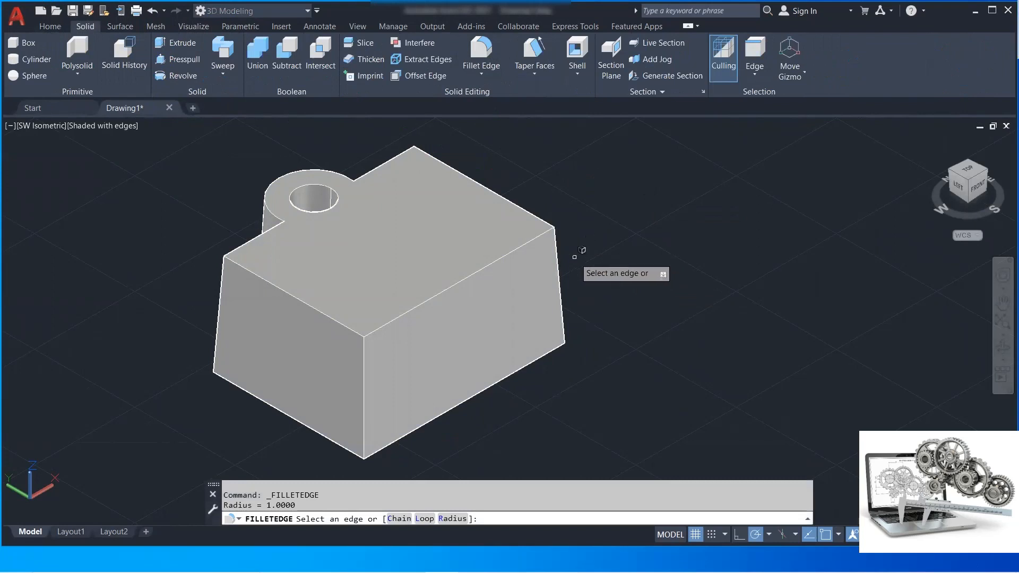
pyautogui.click(450, 518)
pyautogui.write('1')
pyautogui.press('Return')
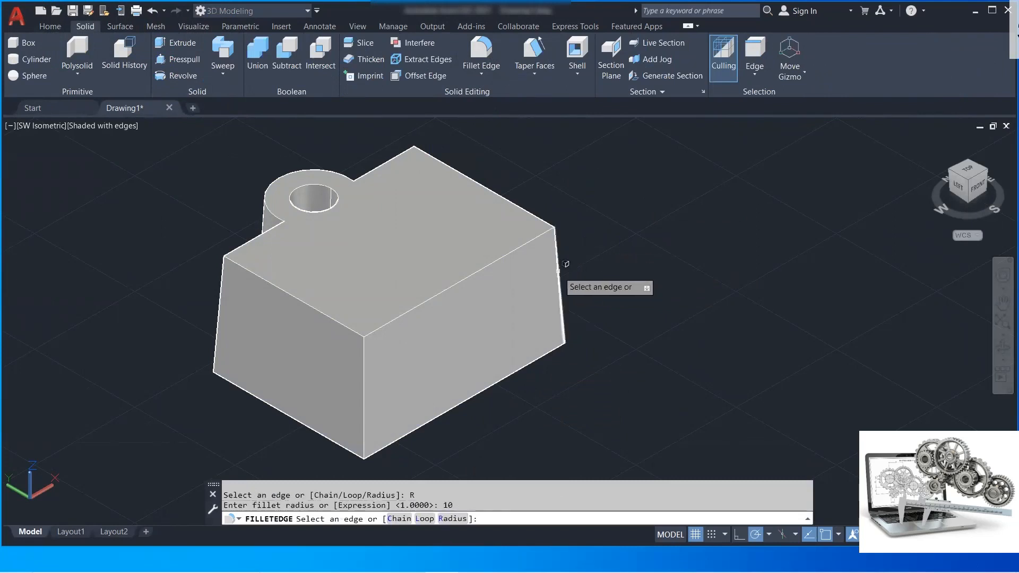
pyautogui.click(562, 300)
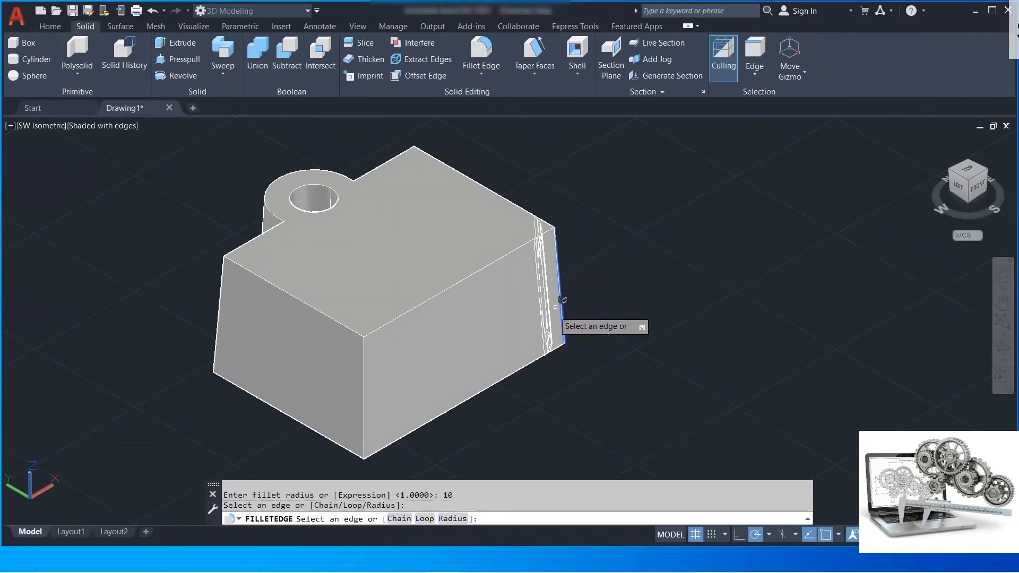
pyautogui.click(364, 364)
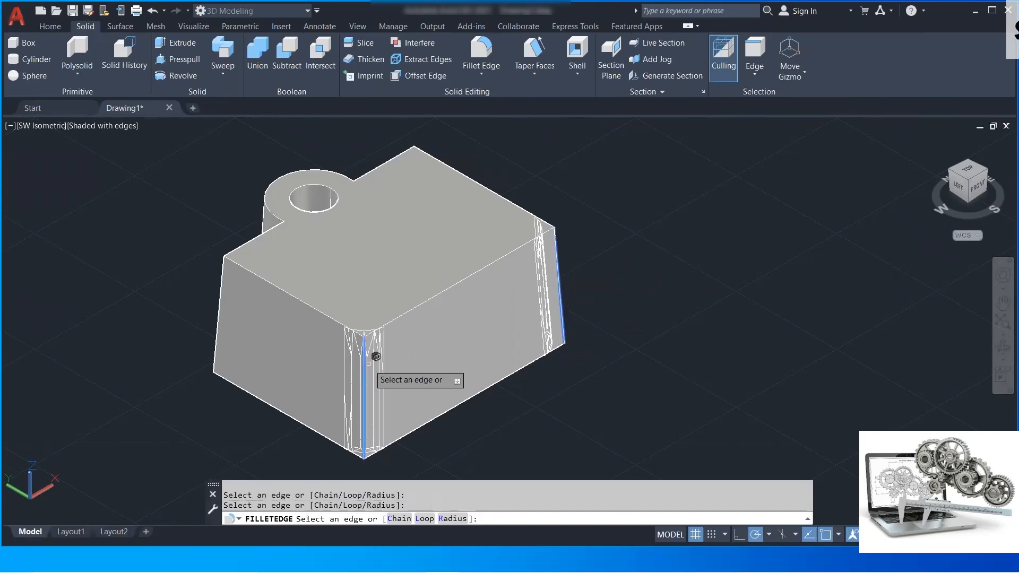
pyautogui.click(218, 301)
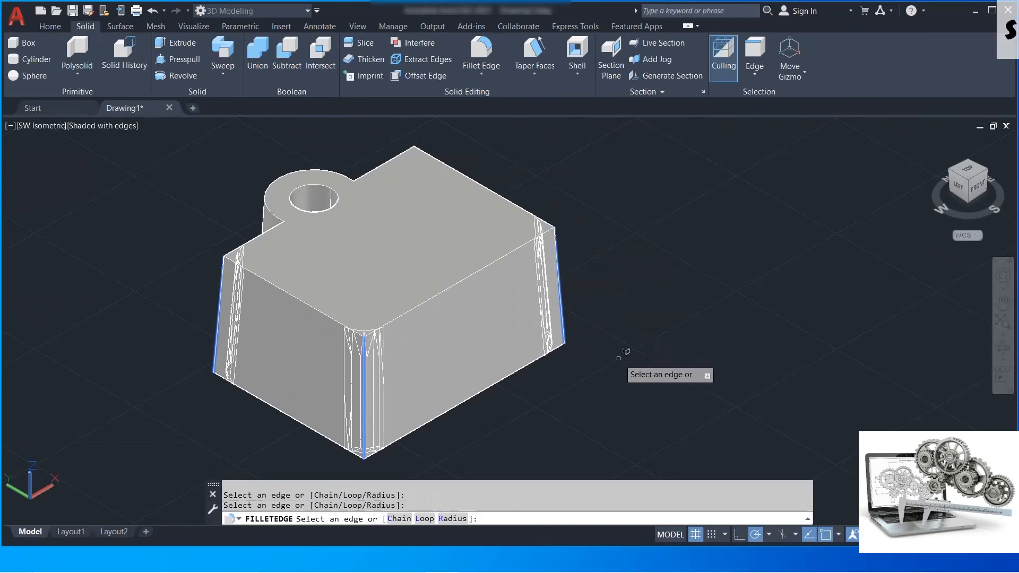
pyautogui.keyDown('shift'); pyautogui.moveTo(621, 352); pyautogui.dragTo(446, 357, button='middle'); pyautogui.keyUp('shift')
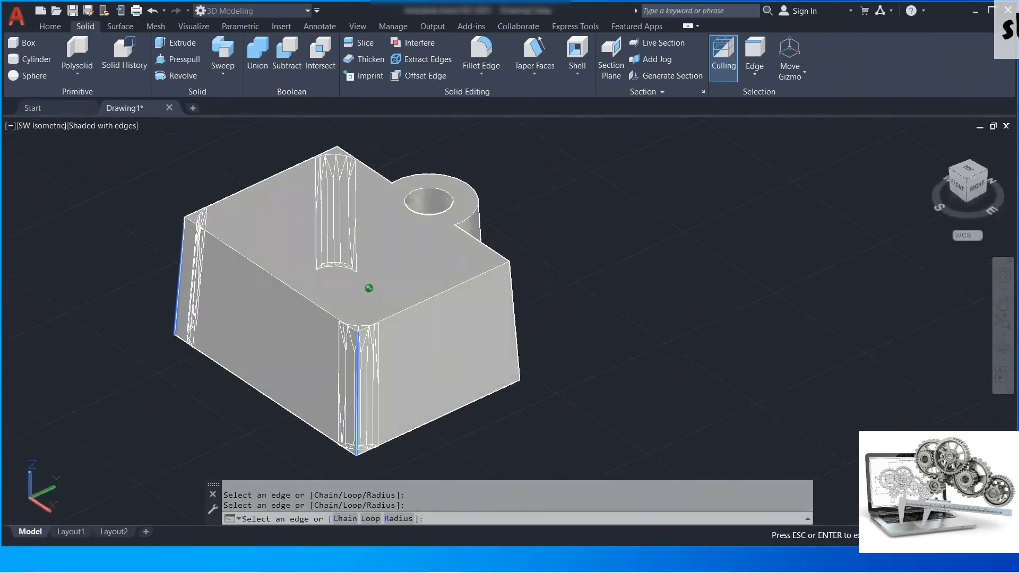
pyautogui.click(517, 320)
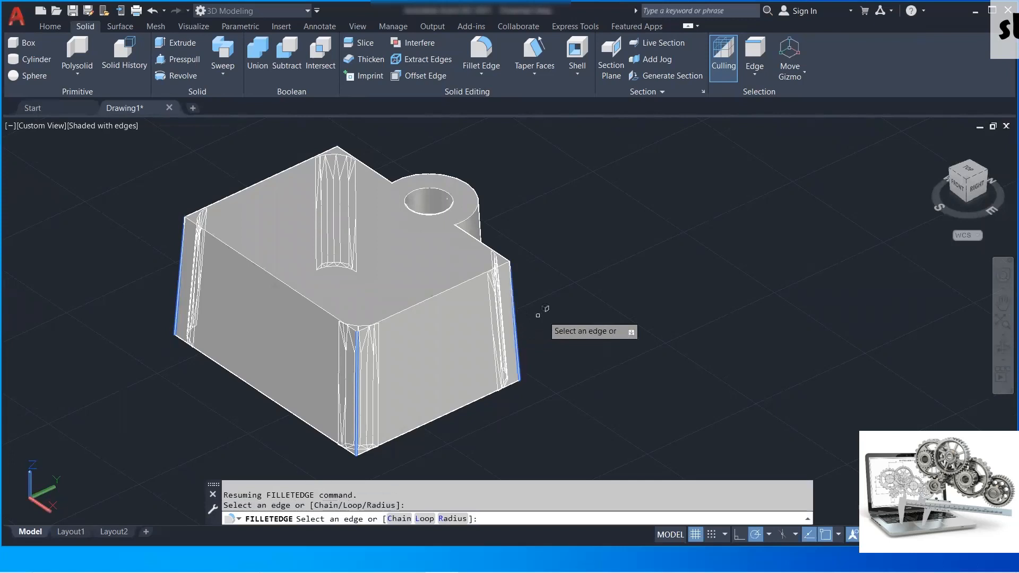
pyautogui.rightClick(602, 248)
pyautogui.click(631, 258)
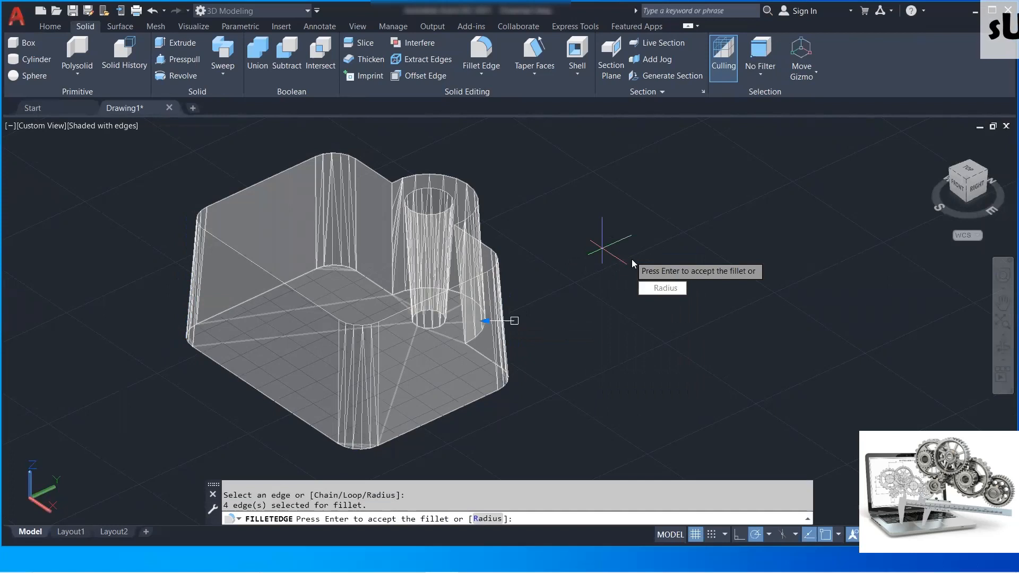
pyautogui.press('Return')
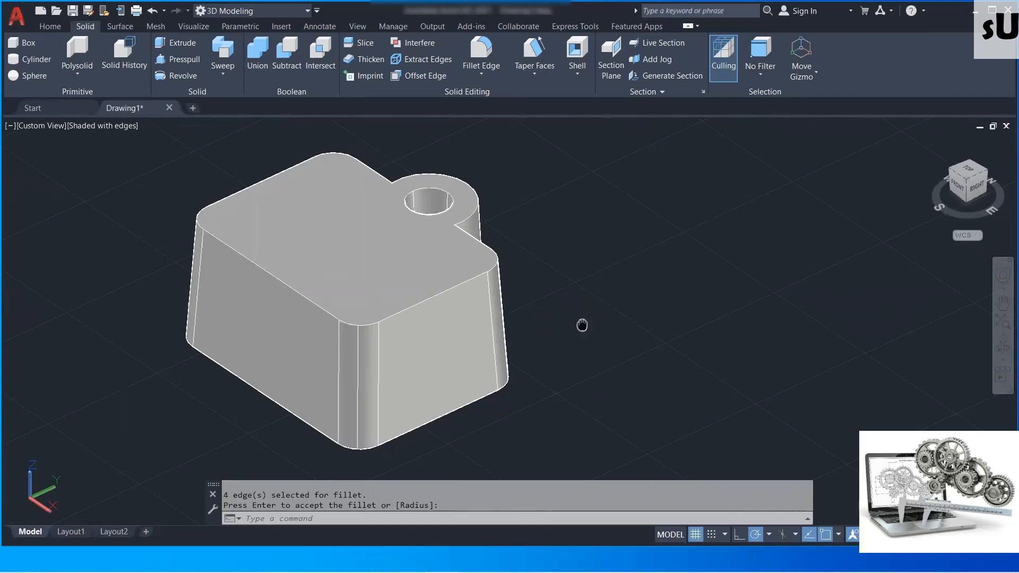
# Save the drawing as 3dmodel in the AutoCAD 2018 Drawing format
pyautogui.moveTo(582, 325); pyautogui.dragTo(634, 304, button='middle')
pyautogui.press('Return')
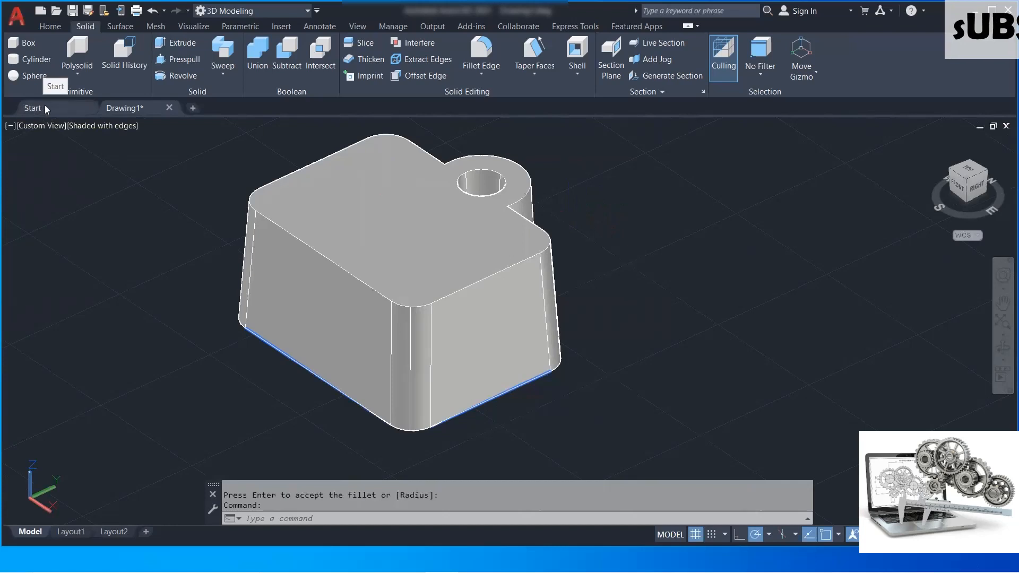
pyautogui.click(50, 27)
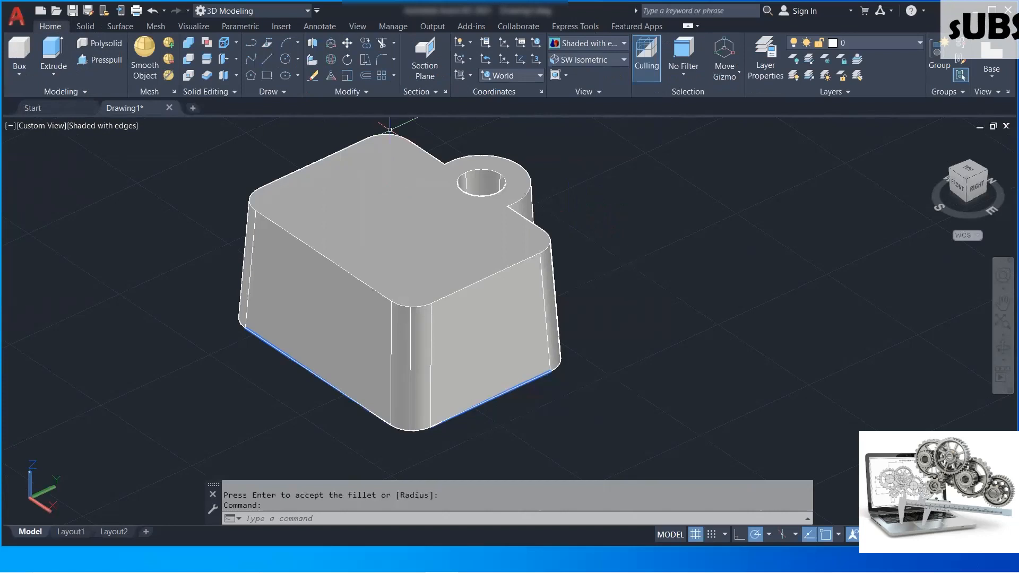
pyautogui.click(73, 10)
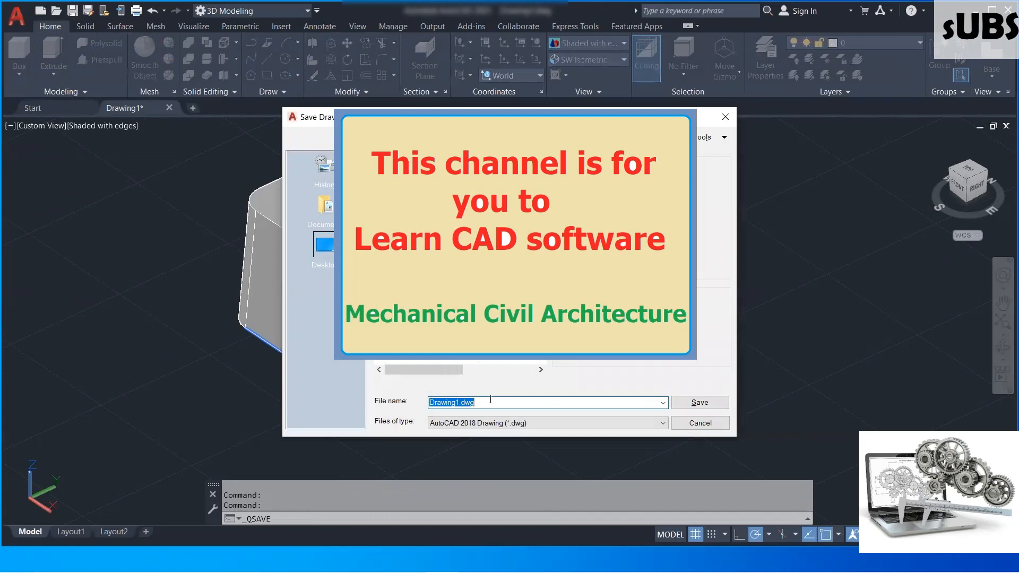
pyautogui.write('3dmodel')
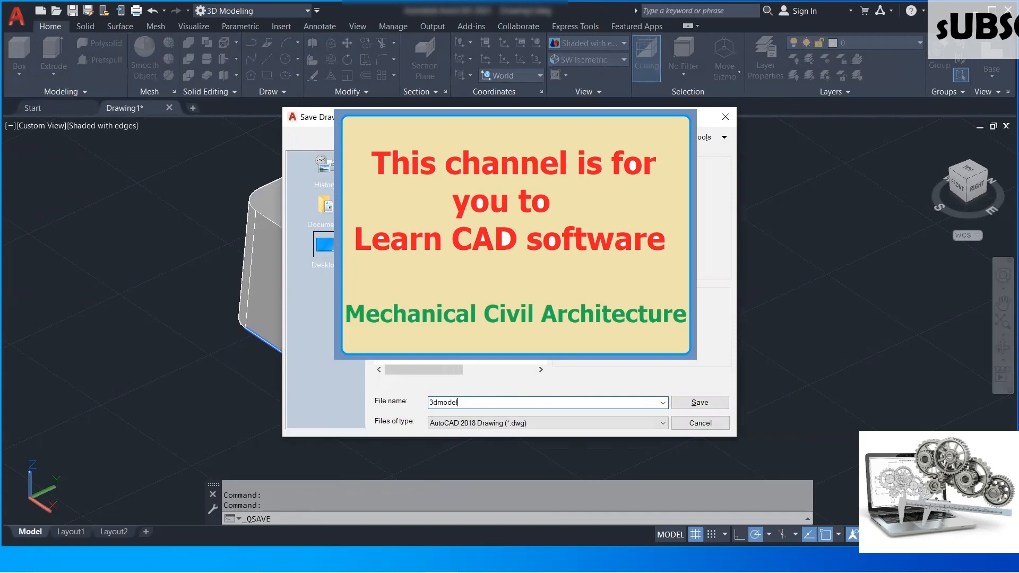
pyautogui.click(705, 405)
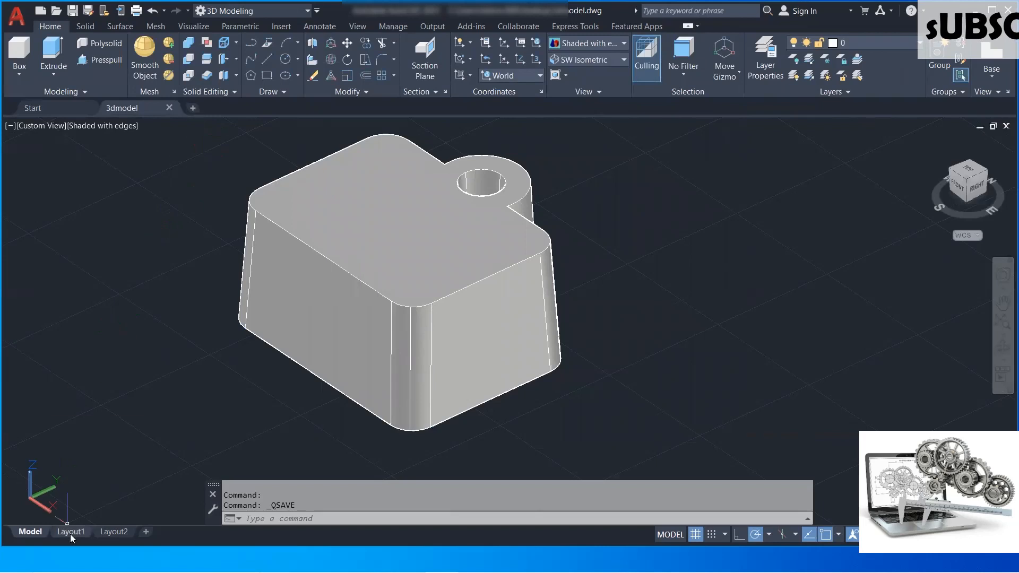
# Switch from model space to Layout1 and bring the whole sheet into view
pyautogui.moveTo(70, 535)
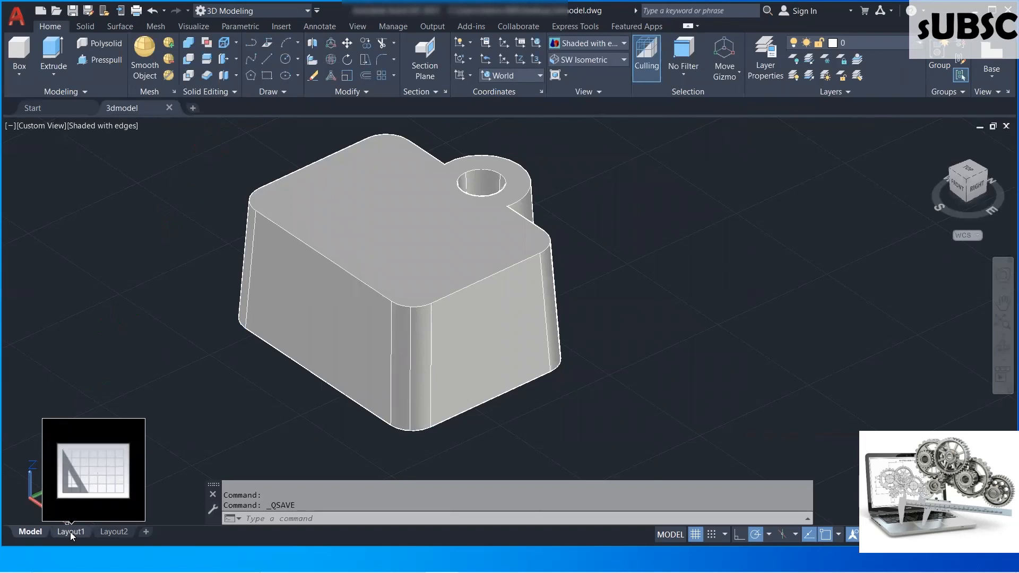
pyautogui.click(70, 531)
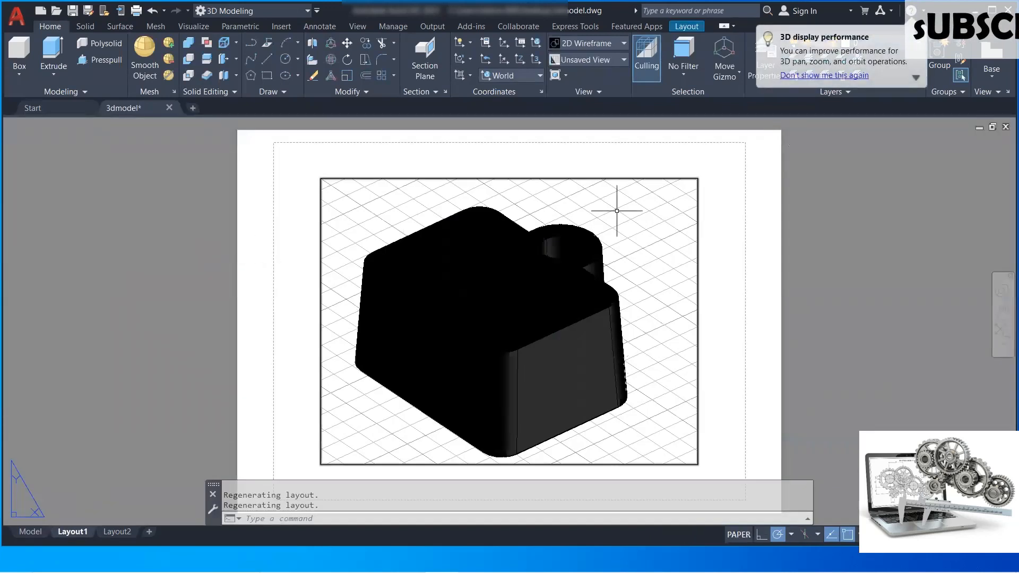
pyautogui.scroll(-2, 415, 290)
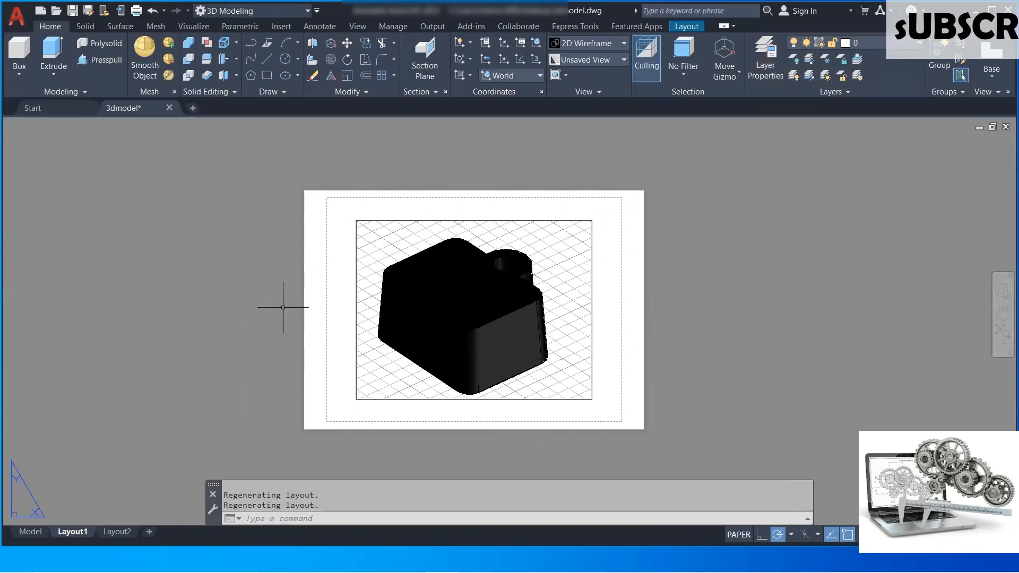
# Modify Layout1's page setup to use the AutoCAD PDF (High Quality Print).pc3 plotter
pyautogui.rightClick(74, 532)
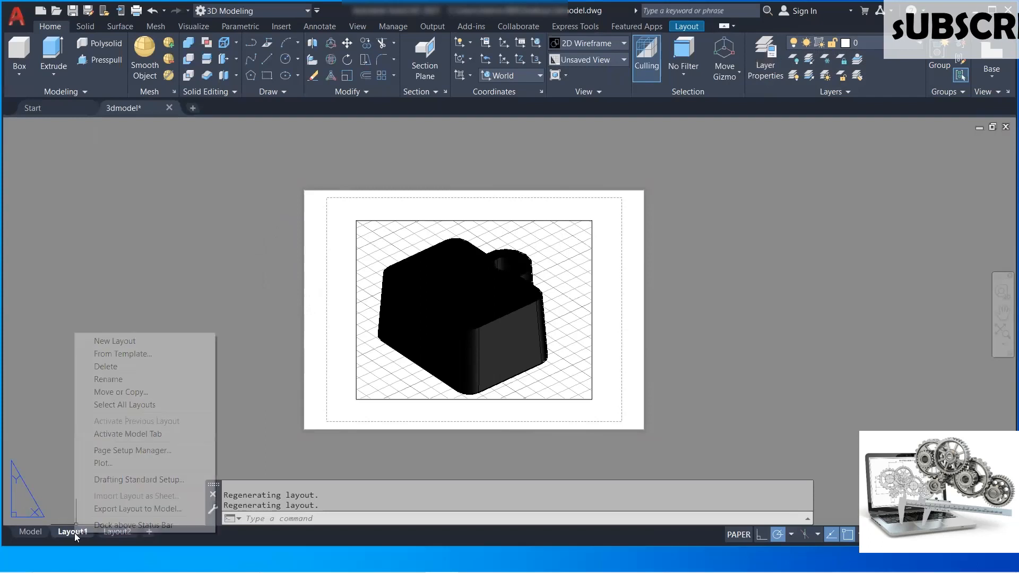
pyautogui.click(144, 450)
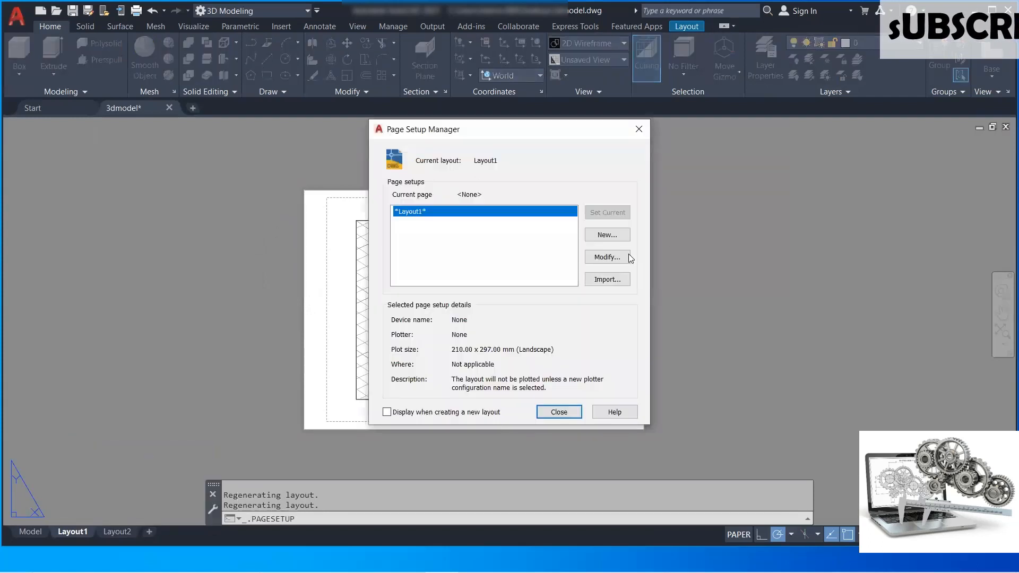
pyautogui.click(611, 257)
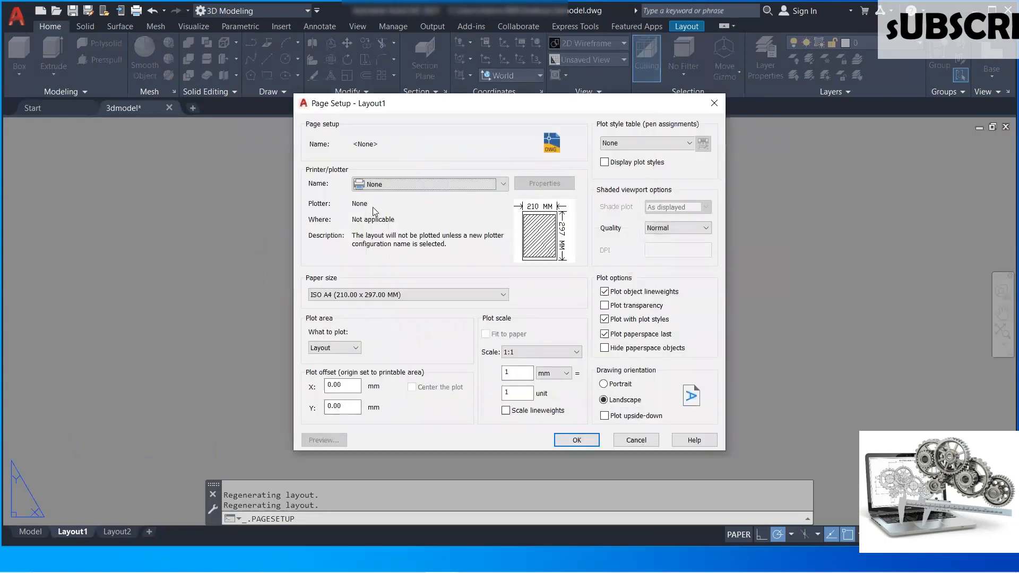
pyautogui.click(408, 185)
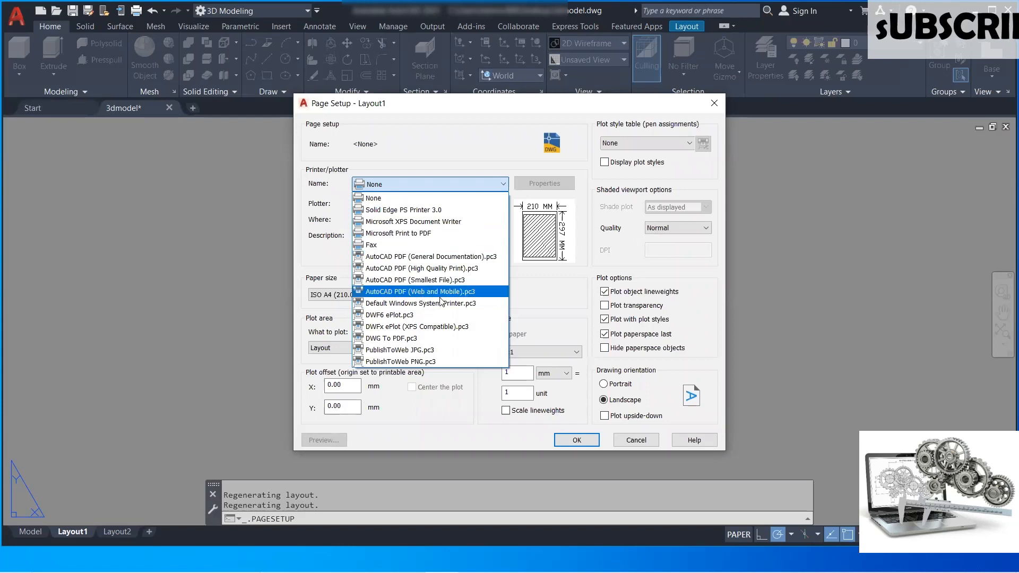
pyautogui.click(427, 267)
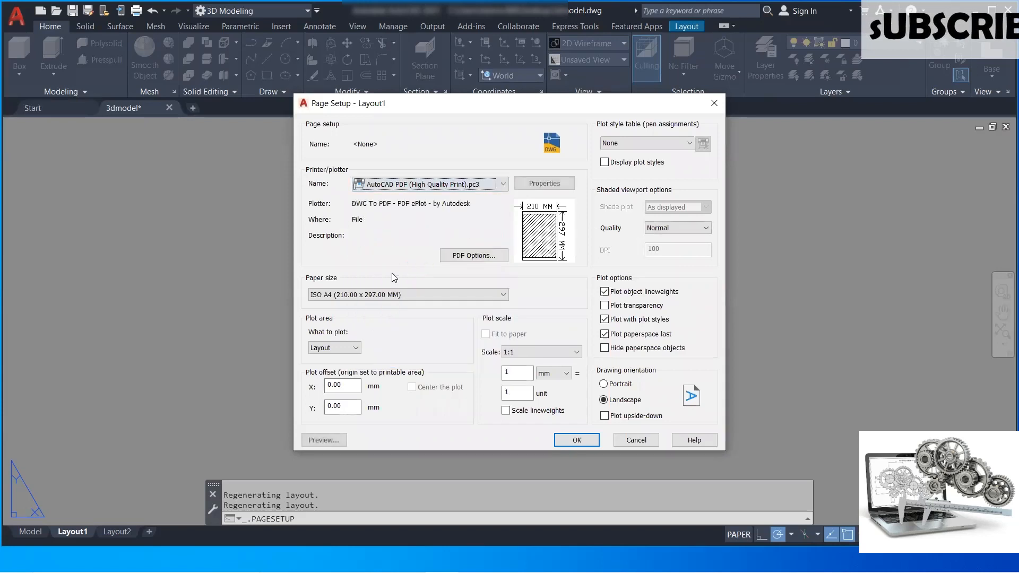
# Open the available paper sizes in Layout1's page setup and look through the ISO sizes
pyautogui.click(414, 294)
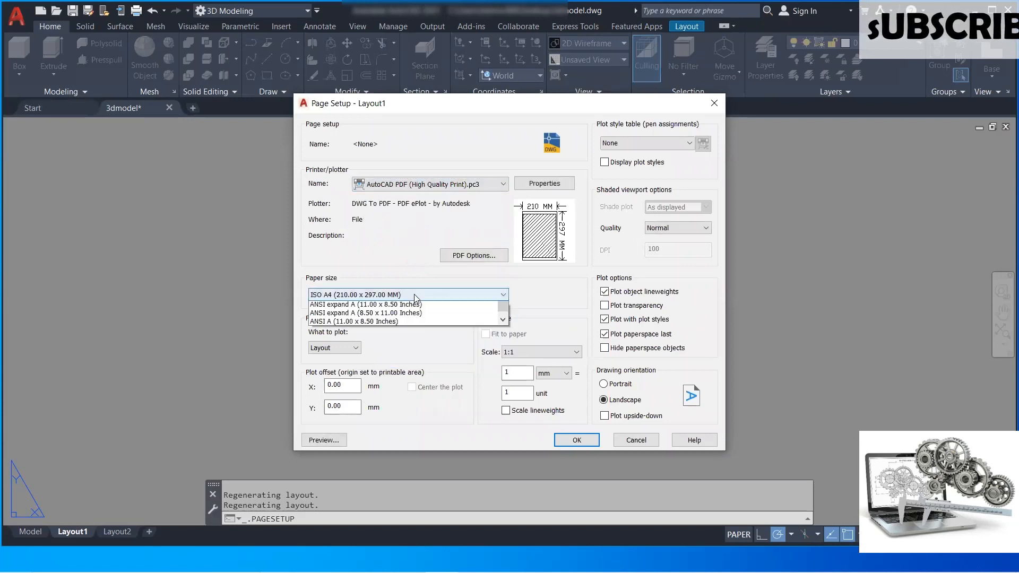
pyautogui.scroll(1, 391, 370)
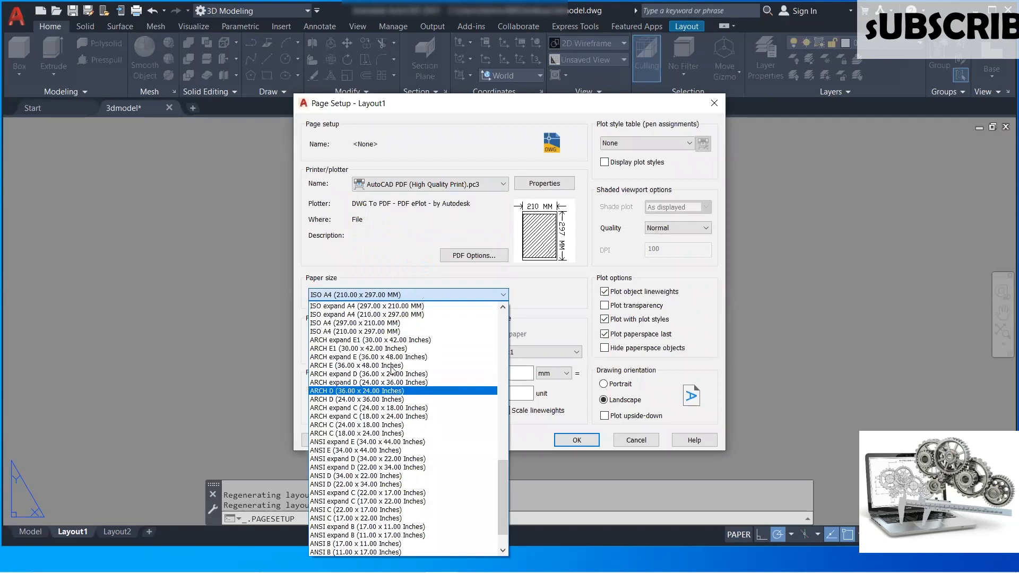
pyautogui.scroll(1, 391, 370)
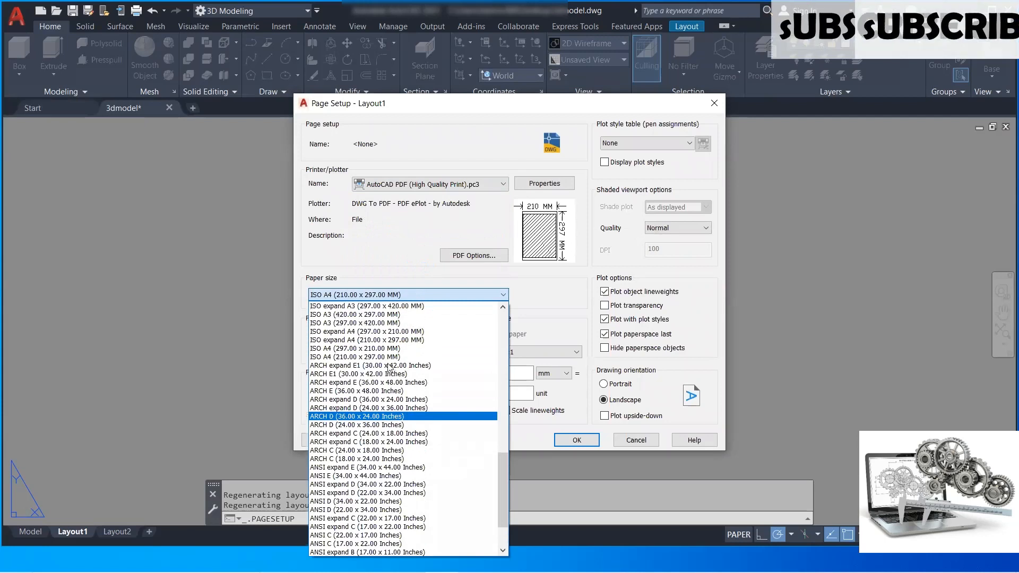
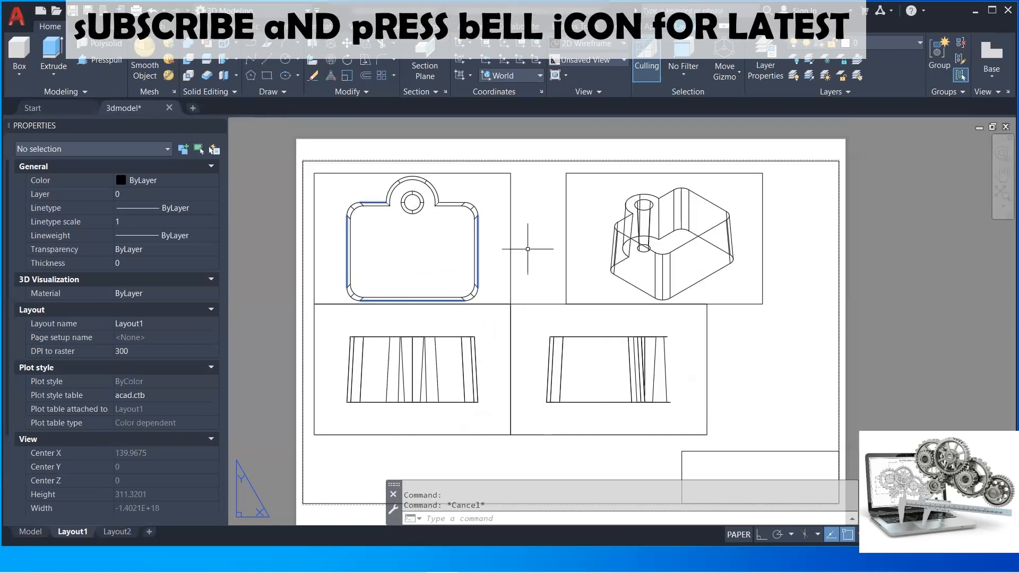
# Create a solid profile of the block in the top-view viewport, with hidden lines on a separate layer, projected onto a plane, tangential edges deleted
pyautogui.click(51, 94)
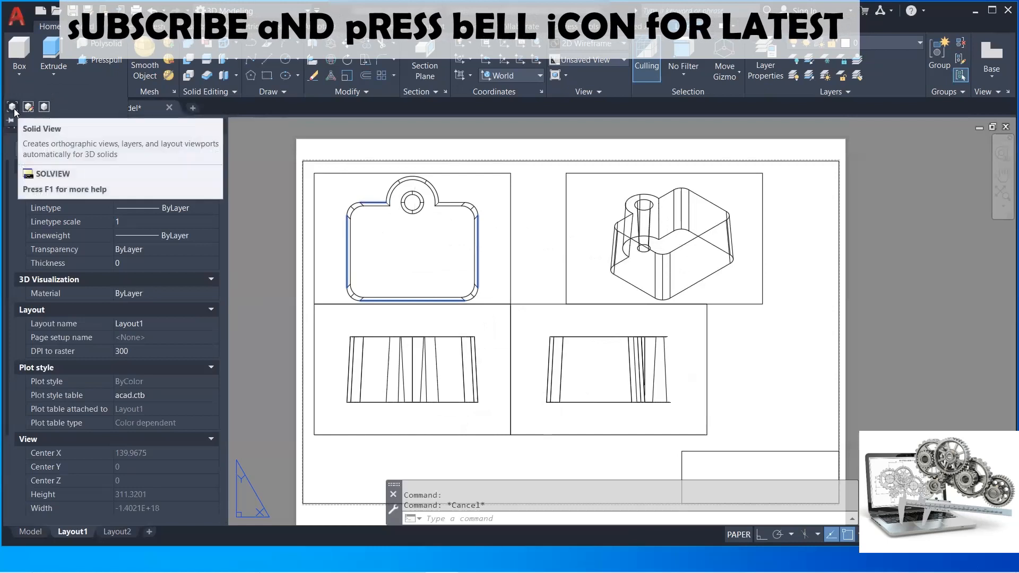
pyautogui.click(44, 108)
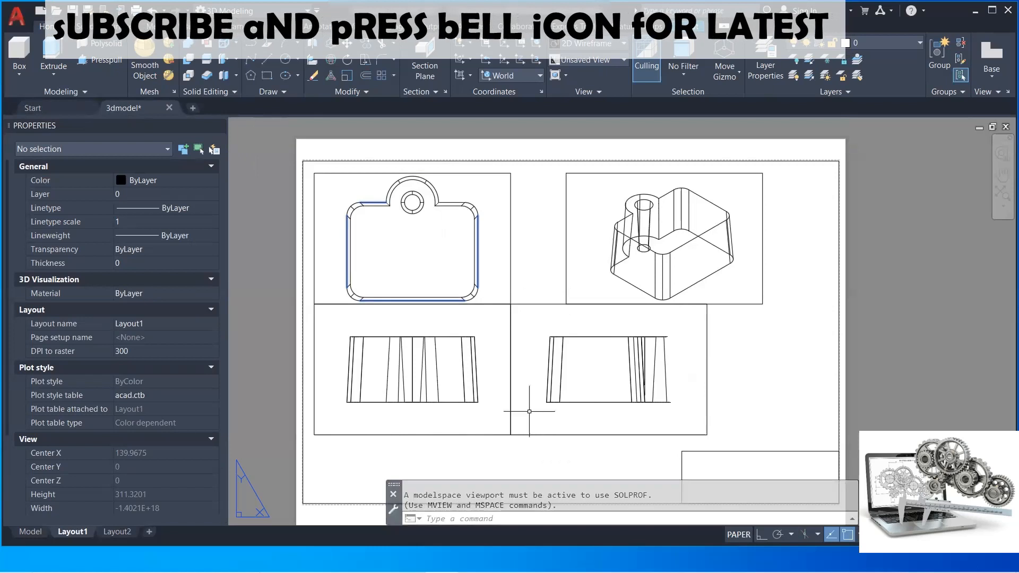
pyautogui.doubleClick(491, 249)
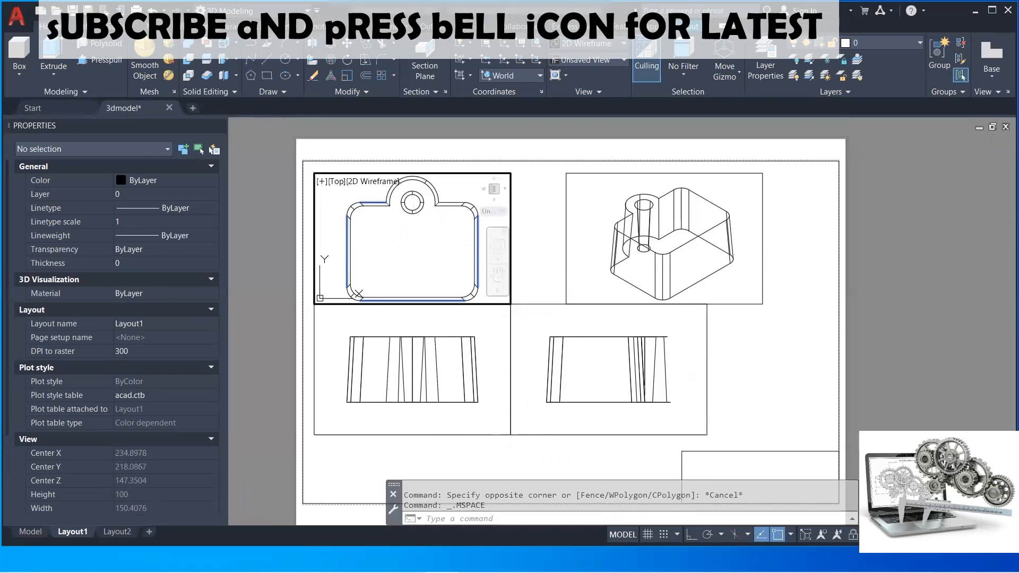
pyautogui.click(75, 95)
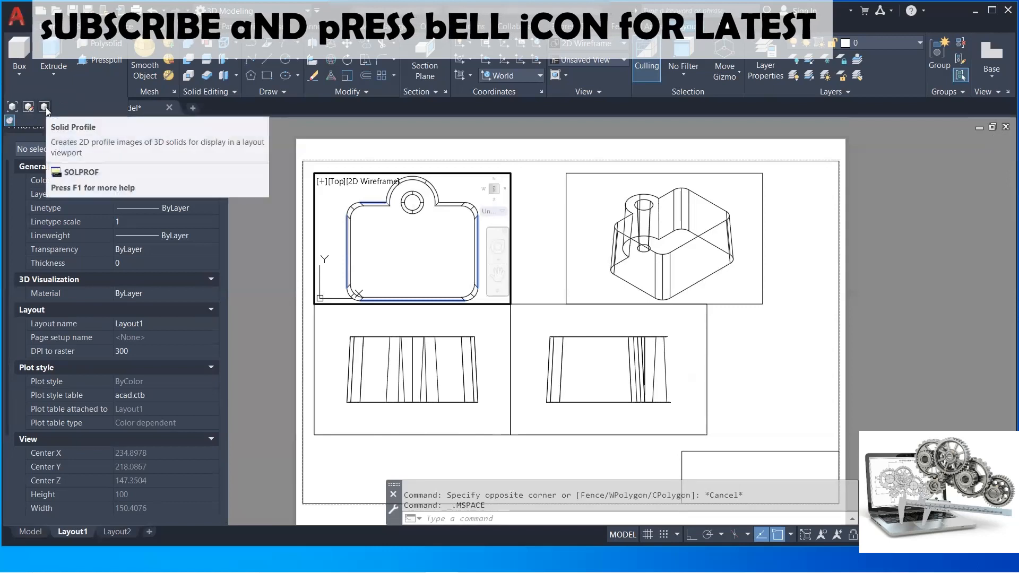
pyautogui.click(44, 107)
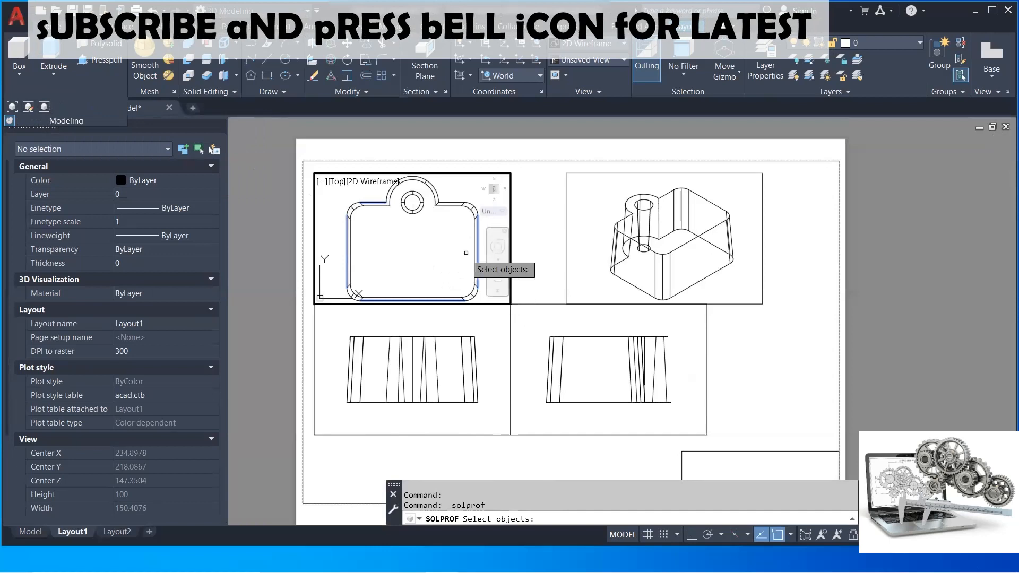
pyautogui.click(476, 227)
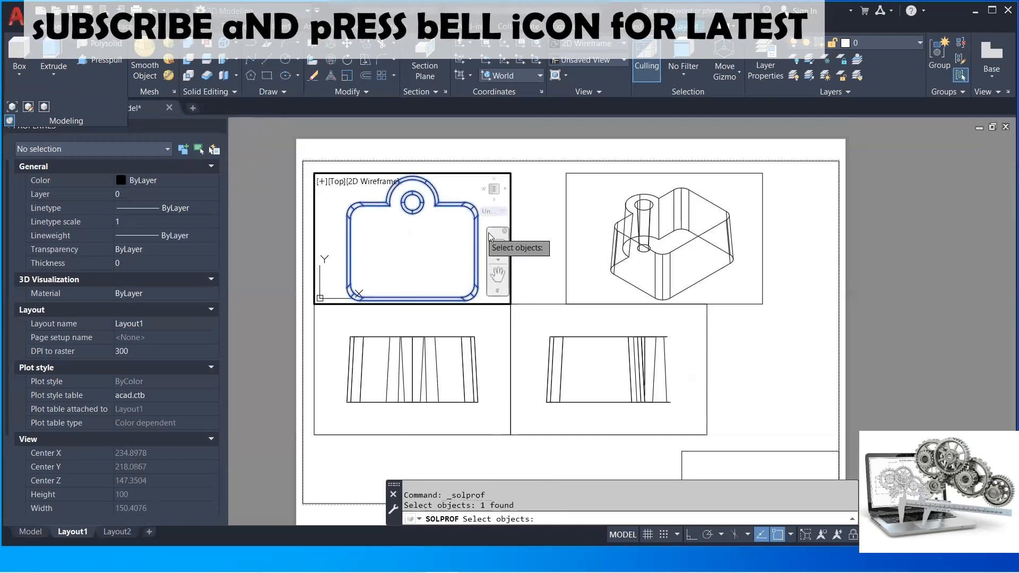
pyautogui.press('Return')
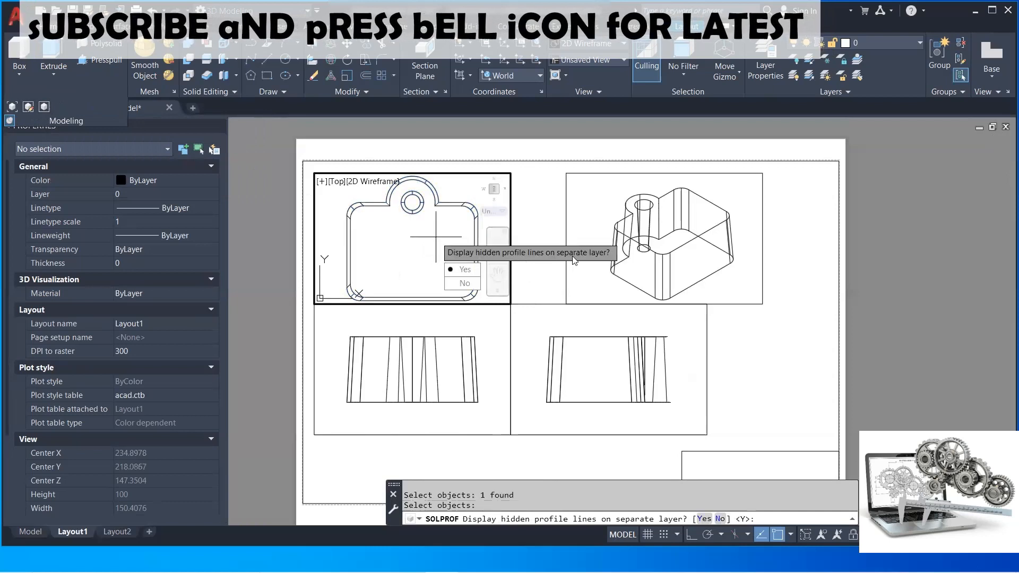
pyautogui.click(465, 270)
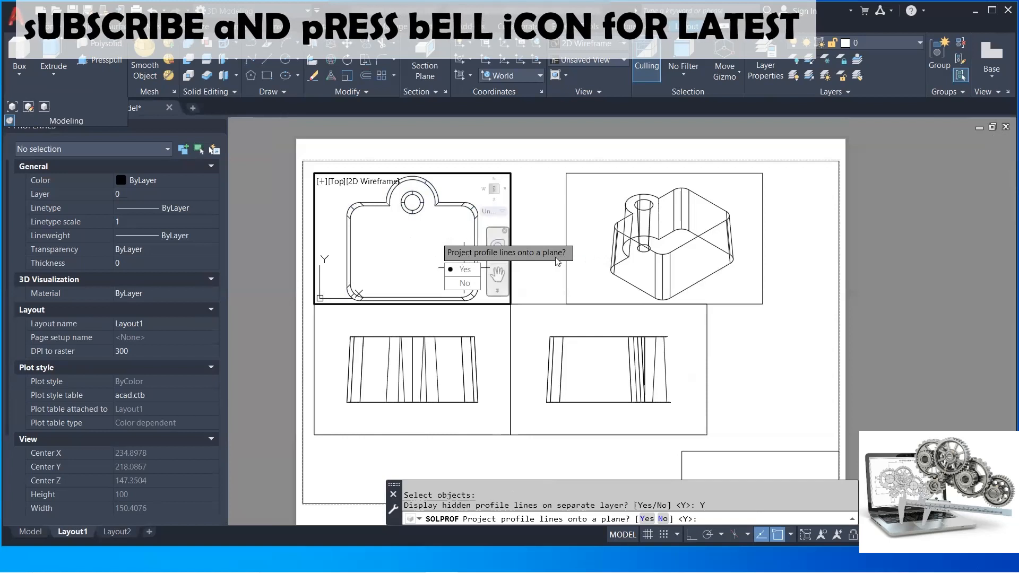
pyautogui.click(465, 269)
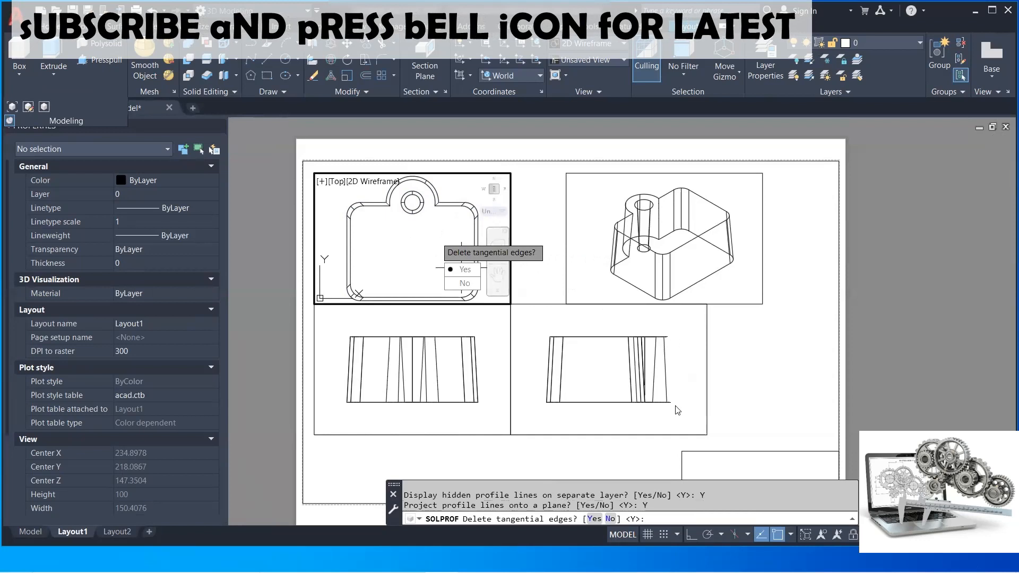
pyautogui.press('Return')
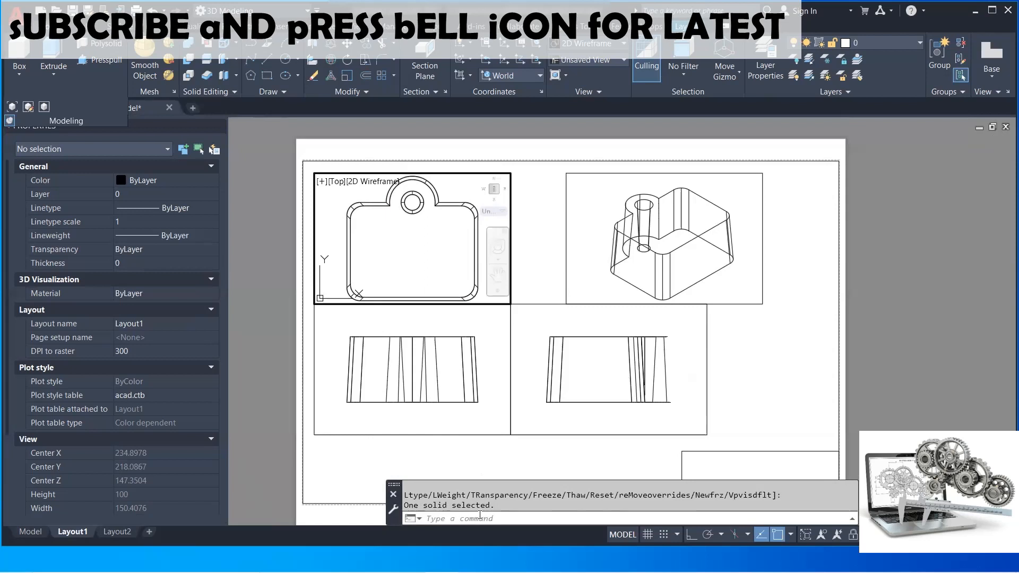
# Return to paper space and generate the Solid Drawing profiles for all four viewports on Layout1
pyautogui.click(623, 534)
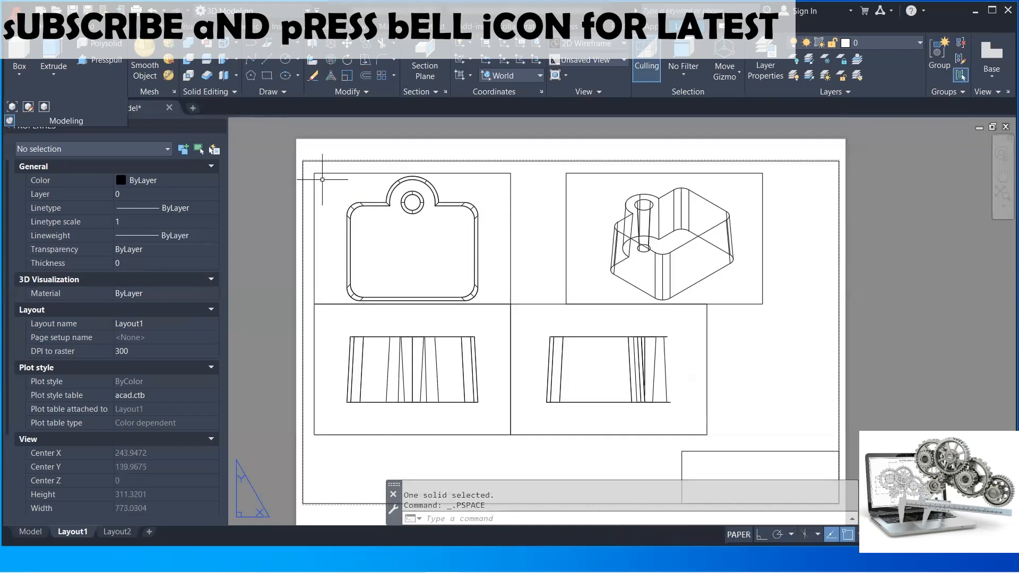
pyautogui.click(29, 107)
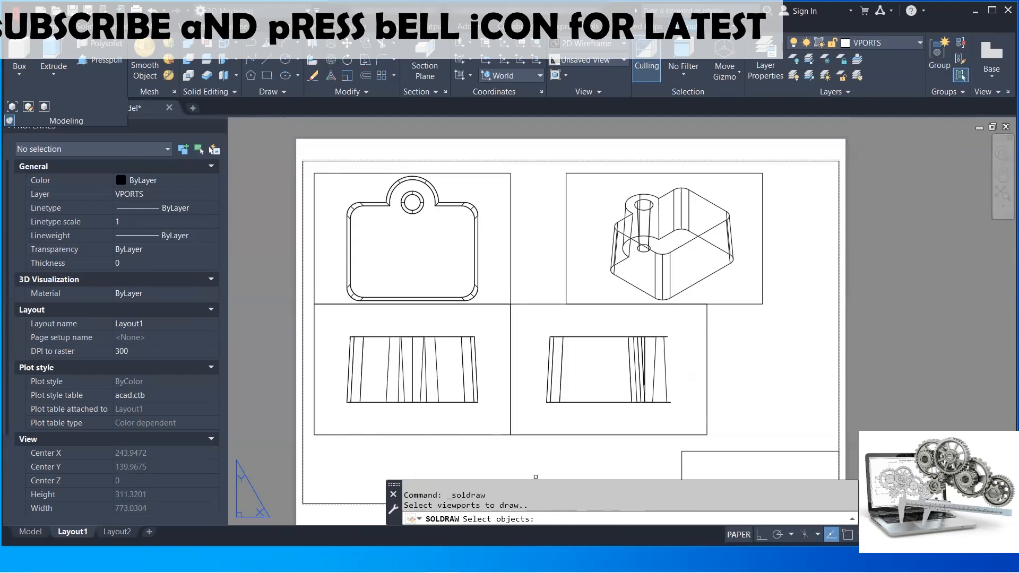
pyautogui.click(580, 281)
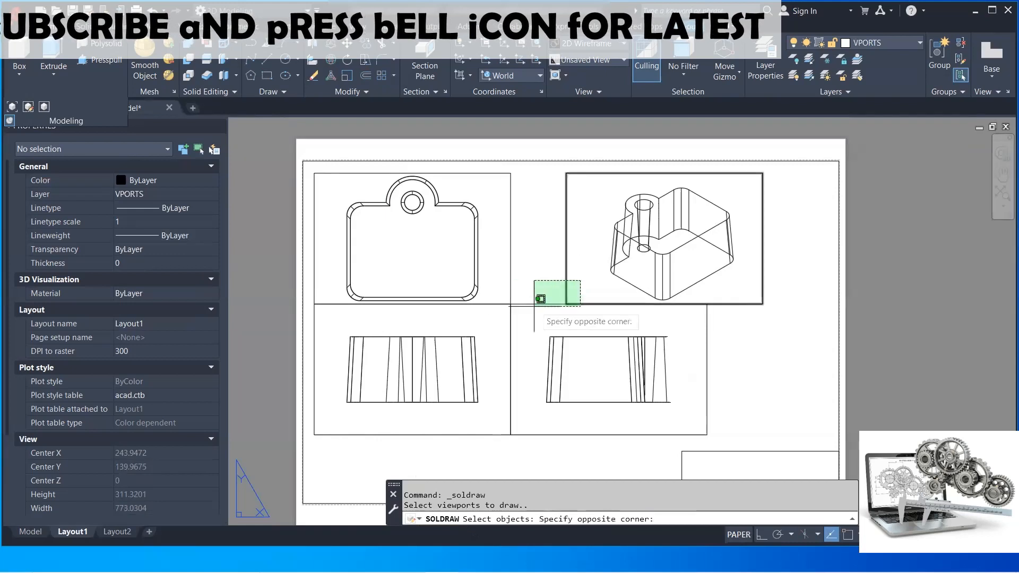
pyautogui.click(504, 312)
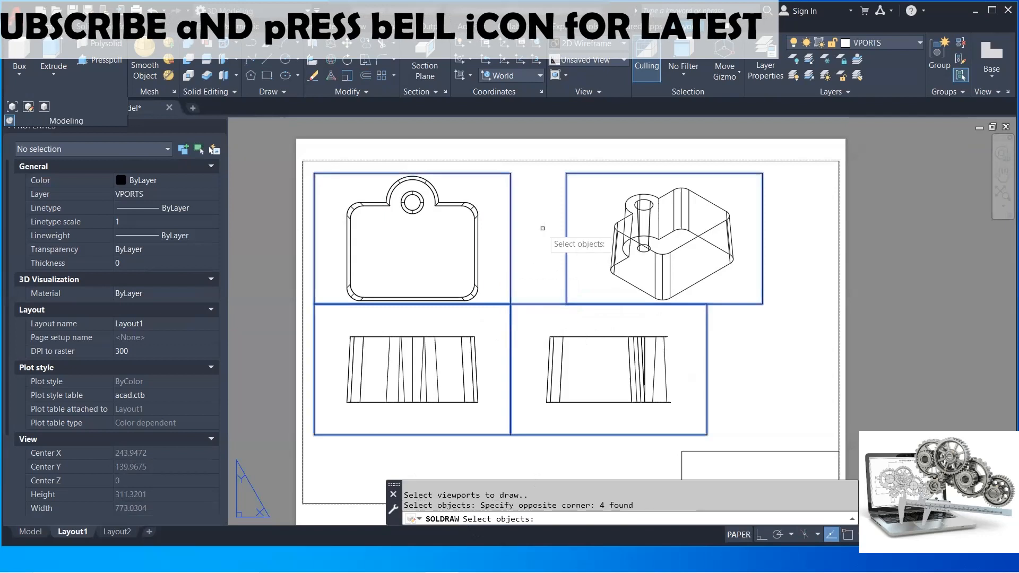
pyautogui.press('Return')
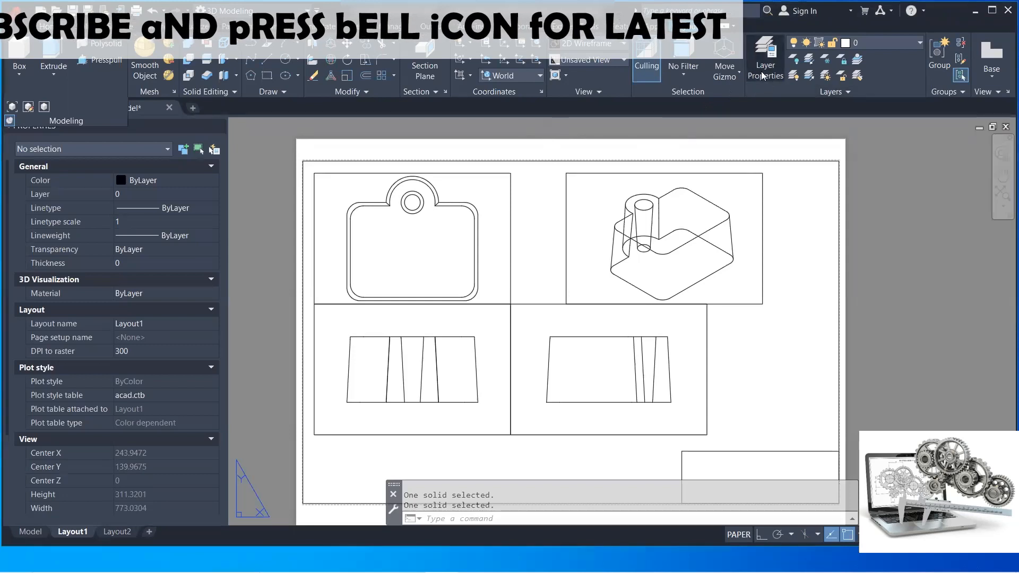
# Bring up the Layer Properties Manager, enlarged and with its Name, On and Plot columns widened, and close the Properties palette
pyautogui.click(754, 87)
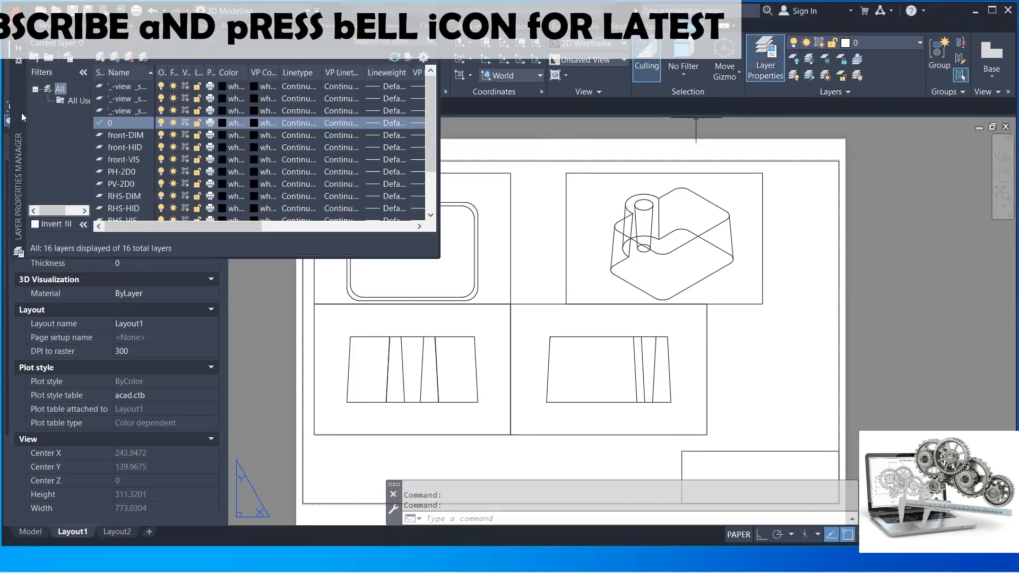
pyautogui.moveTo(25, 122)
pyautogui.mouseDown()
pyautogui.moveTo(399, 247)
pyautogui.moveTo(368, 233)
pyautogui.mouseUp()
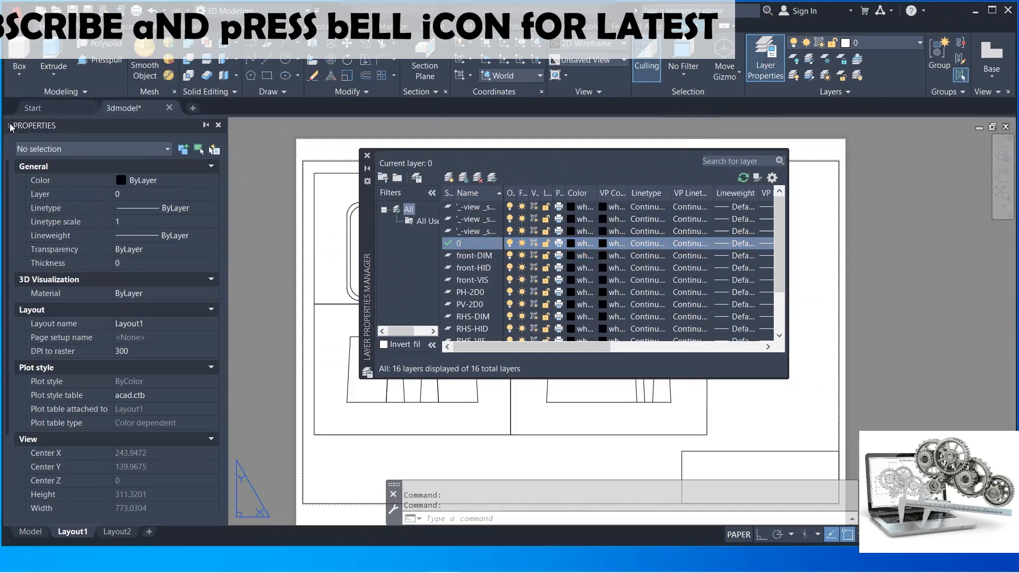
pyautogui.click(218, 125)
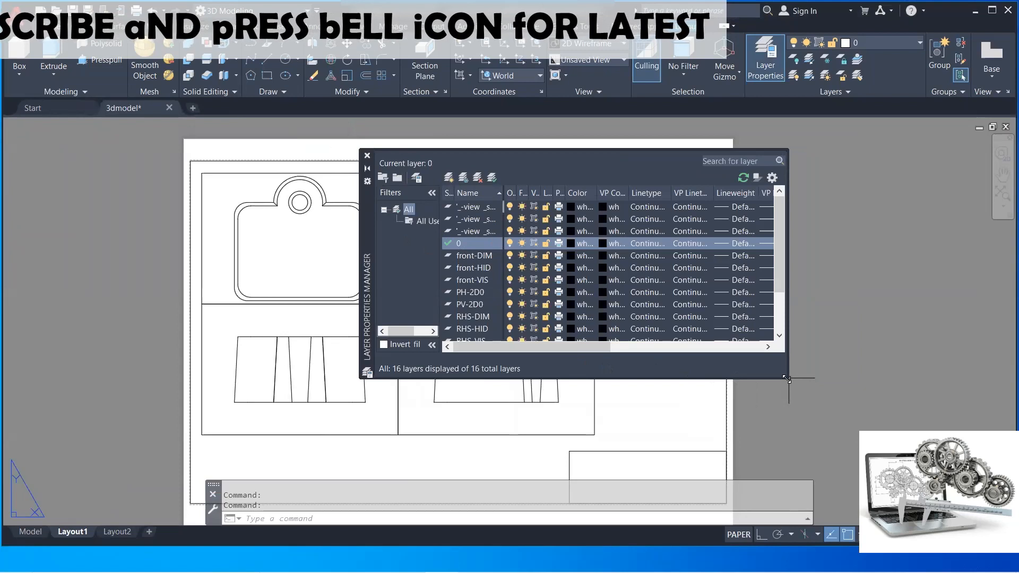
pyautogui.moveTo(786, 378); pyautogui.dragTo(862, 455)
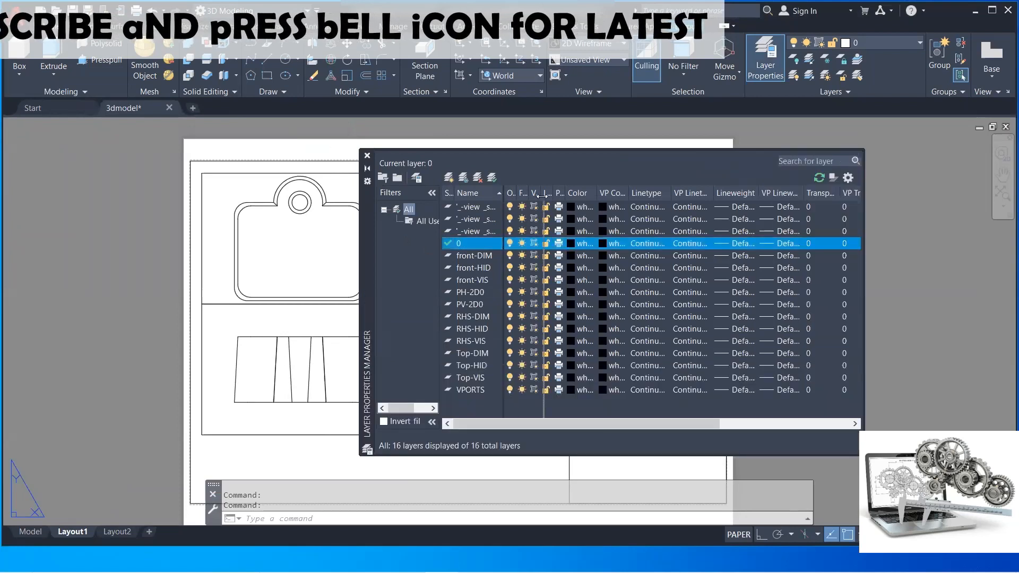
pyautogui.doubleClick(501, 193)
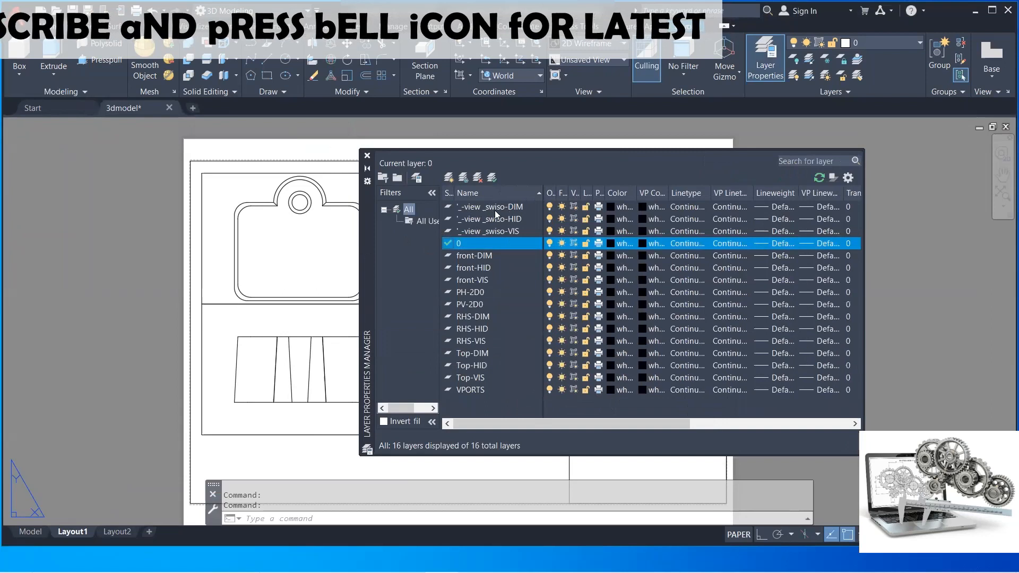
pyautogui.doubleClick(557, 192)
pyautogui.moveTo(615, 192); pyautogui.dragTo(614, 192)
pyautogui.doubleClick(614, 193)
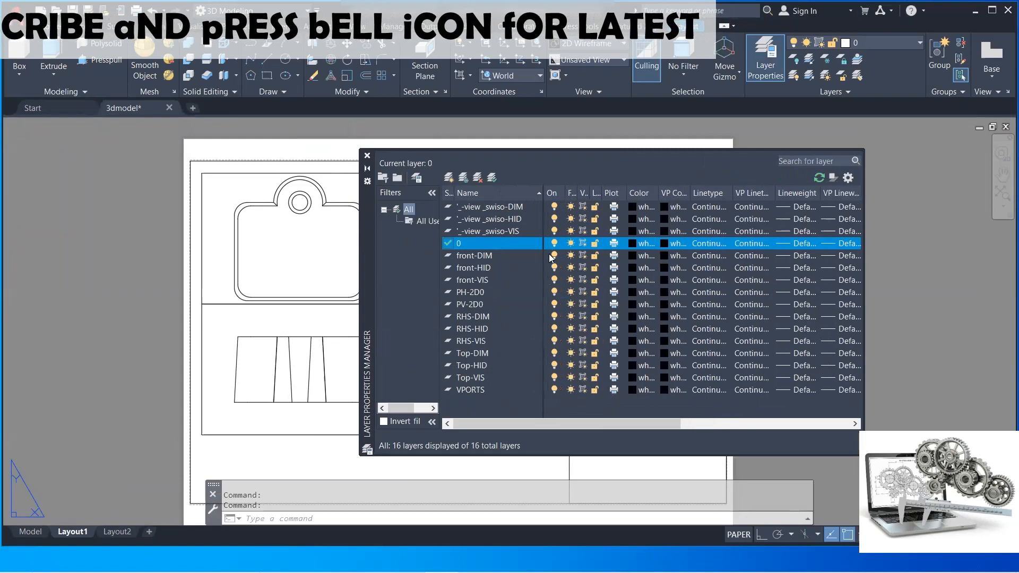
# Turn off the '_-view _swiso-HID layer and exclude it from plotting
pyautogui.click(506, 219)
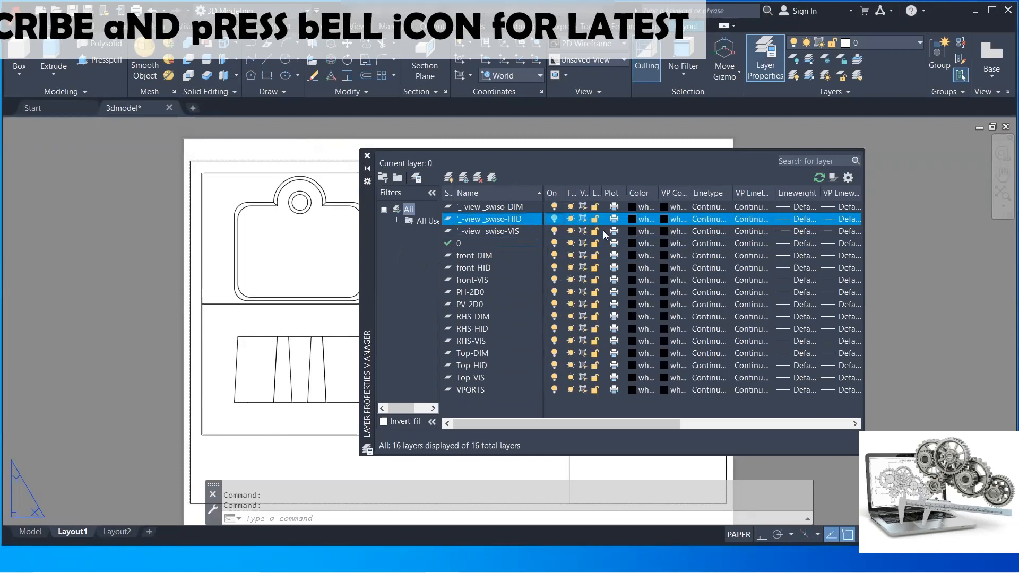
pyautogui.moveTo(642, 423); pyautogui.dragTo(596, 428)
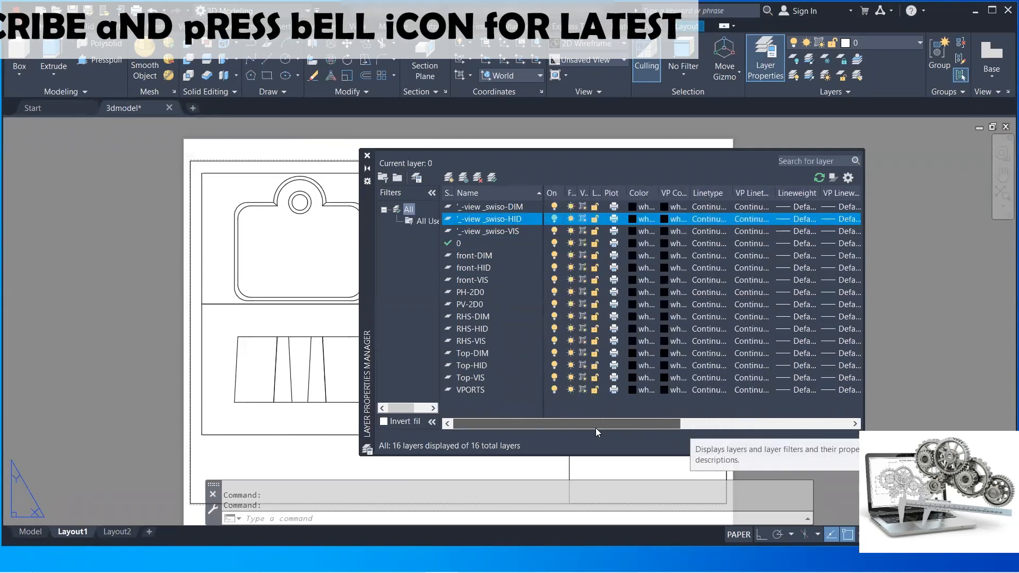
pyautogui.click(614, 220)
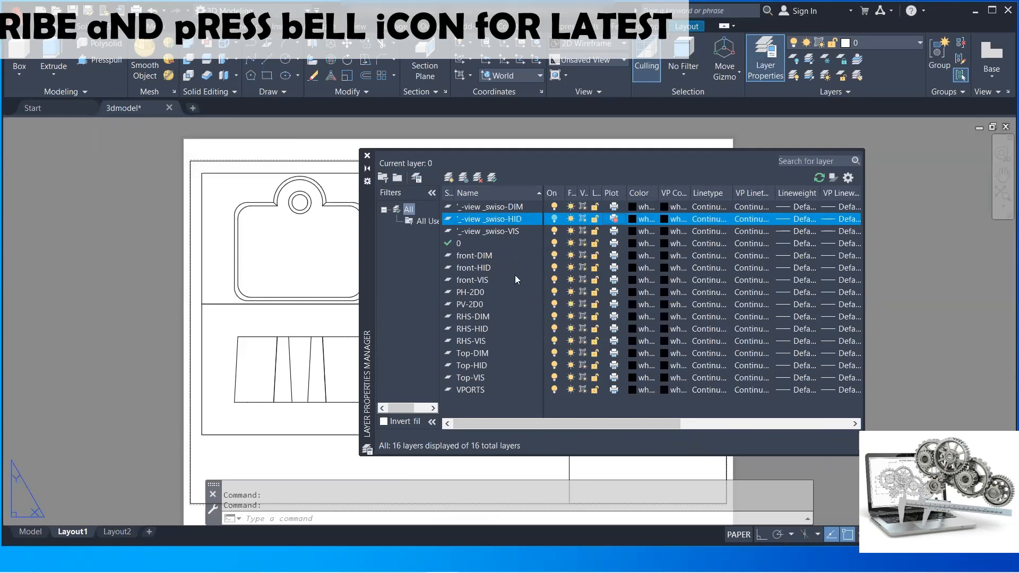
# Load the HIDDEN, HIDDEN2 and HIDDENX2 linetypes from acadiso.lin and assign HIDDEN to the front-HID layer
pyautogui.click(487, 269)
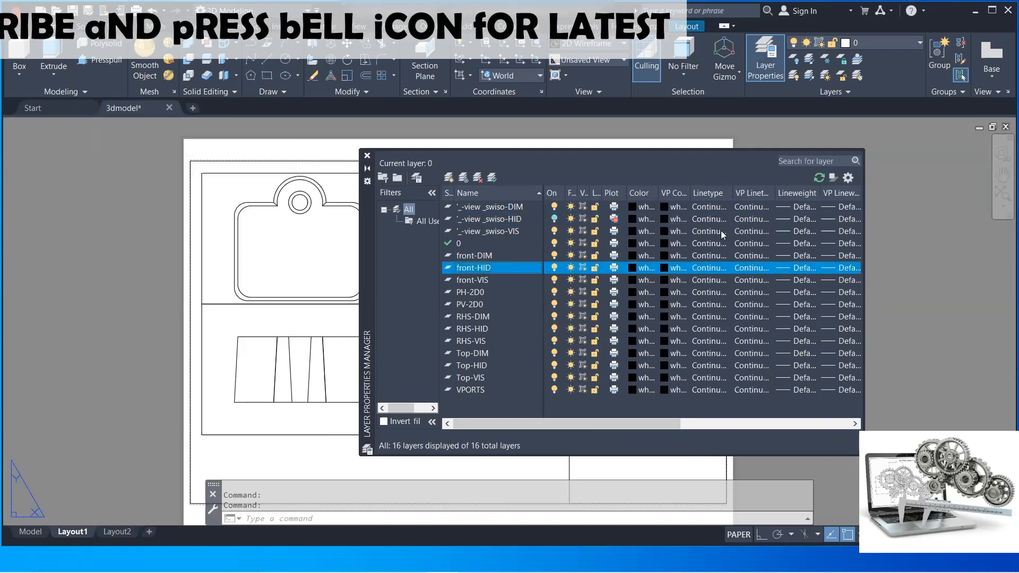
pyautogui.click(710, 268)
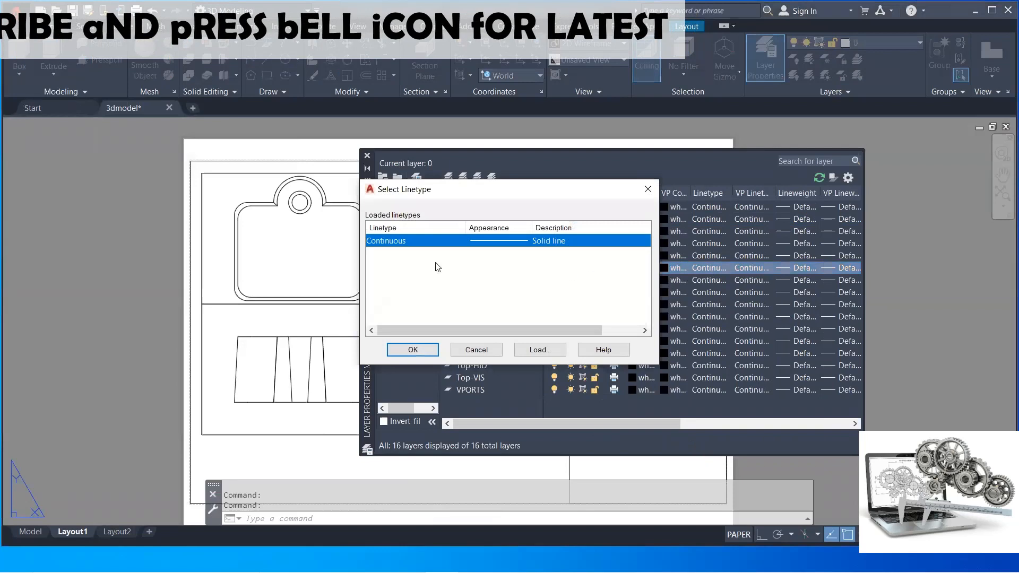
pyautogui.click(551, 354)
pyautogui.click(418, 289)
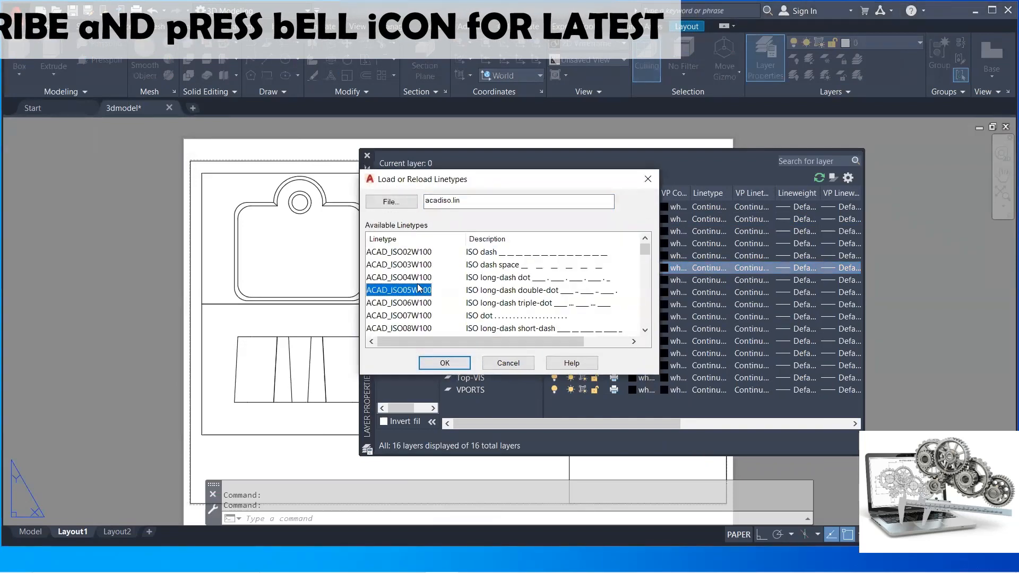
pyautogui.press('h')
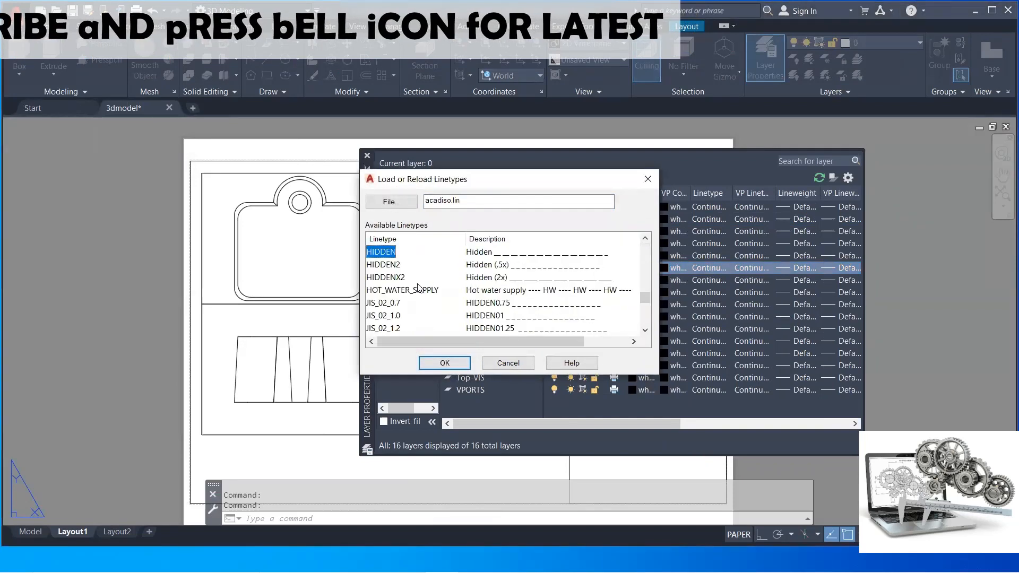
pyautogui.keyDown('shift'); pyautogui.click(384, 266); pyautogui.keyUp('shift')
pyautogui.keyDown('shift'); pyautogui.click(385, 278); pyautogui.keyUp('shift')
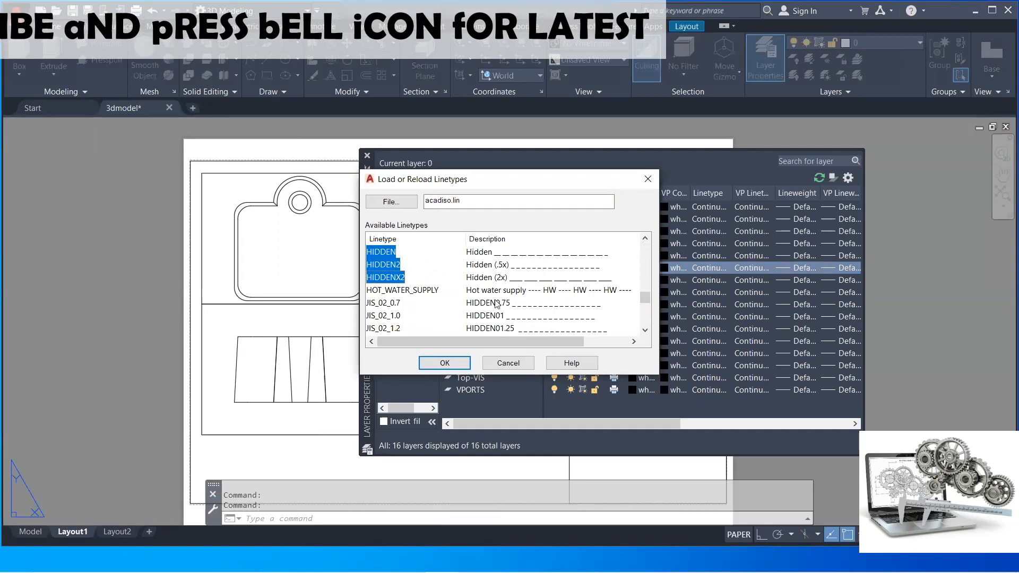
pyautogui.click(446, 362)
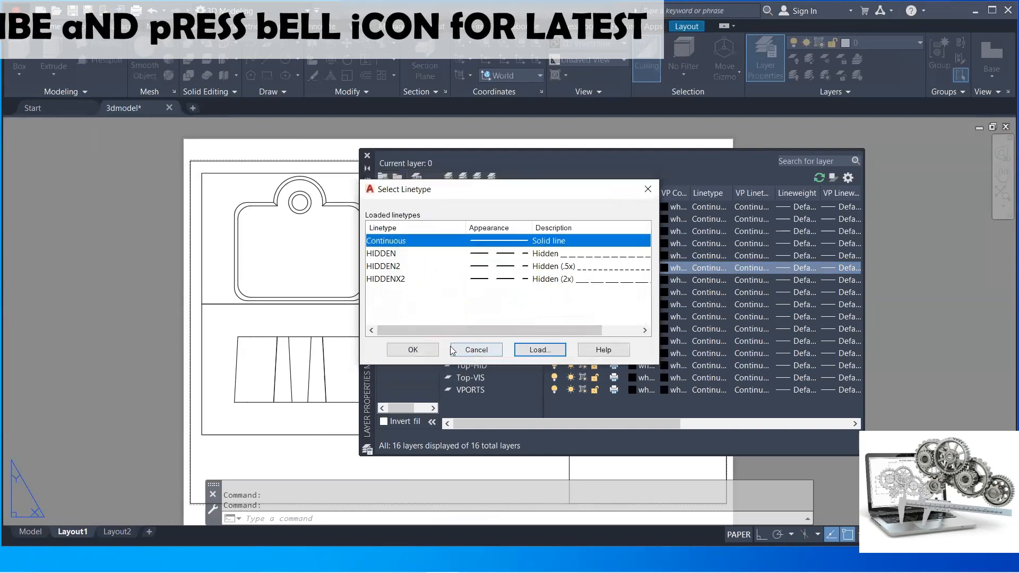
pyautogui.click(391, 254)
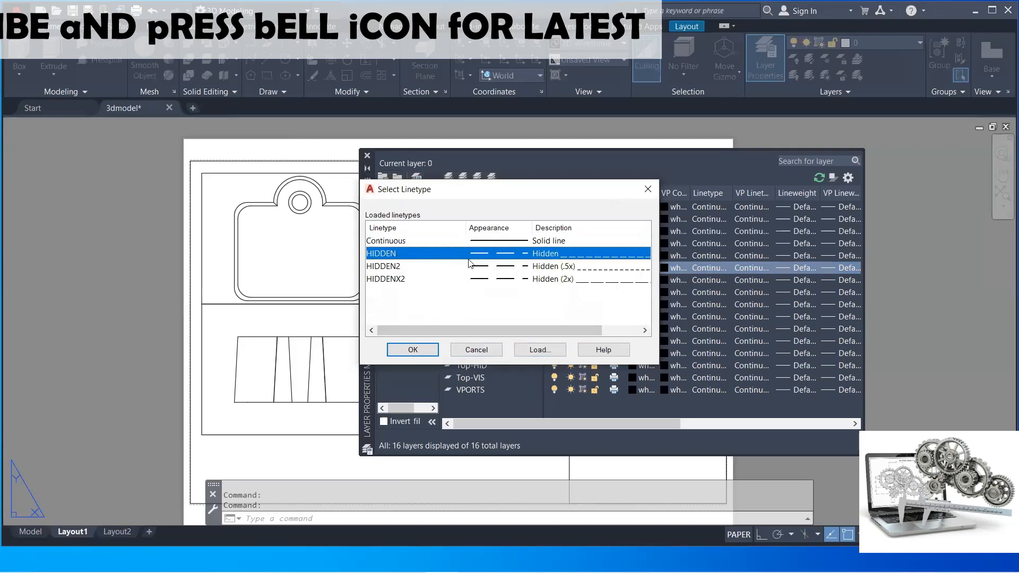
pyautogui.click(412, 350)
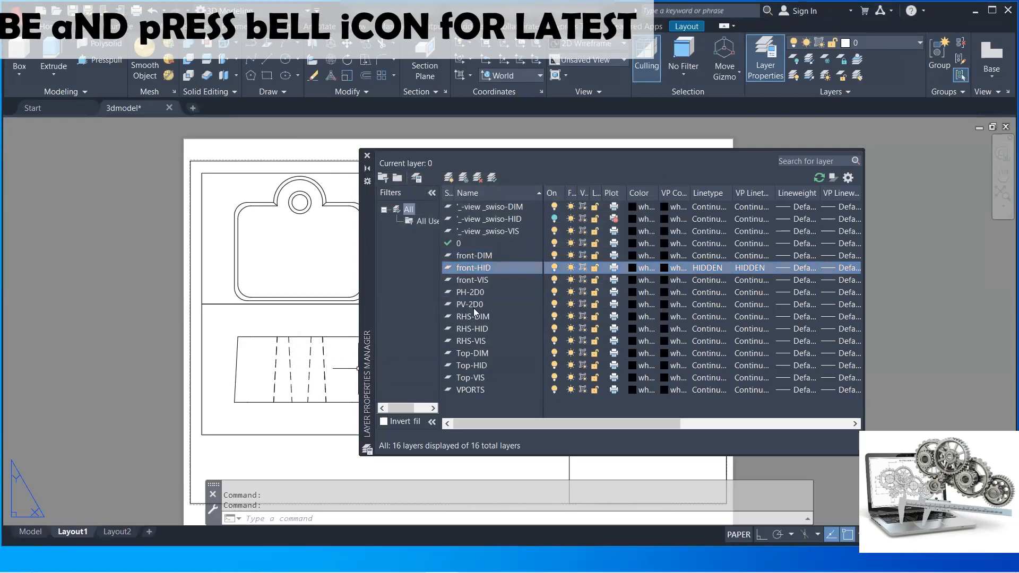
# Assign the HIDDEN linetype to the RHS-HID and Top-HID layers
pyautogui.click(480, 330)
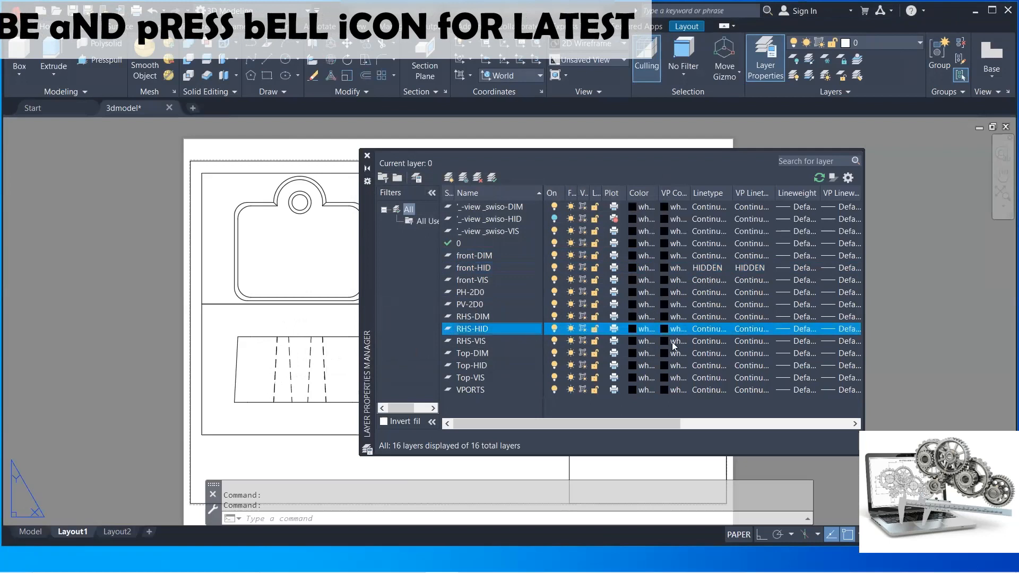
pyautogui.click(709, 329)
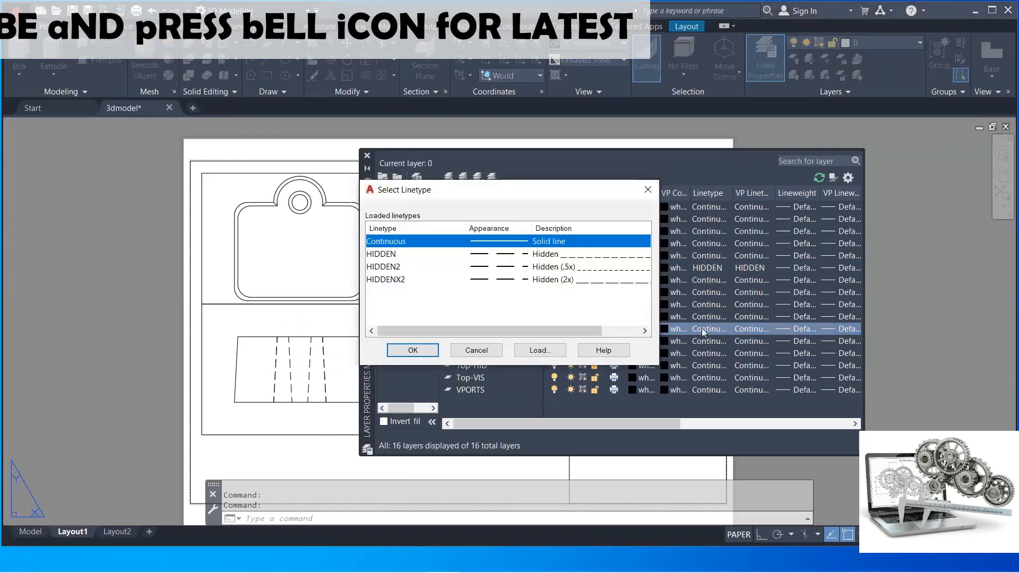
pyautogui.click(389, 255)
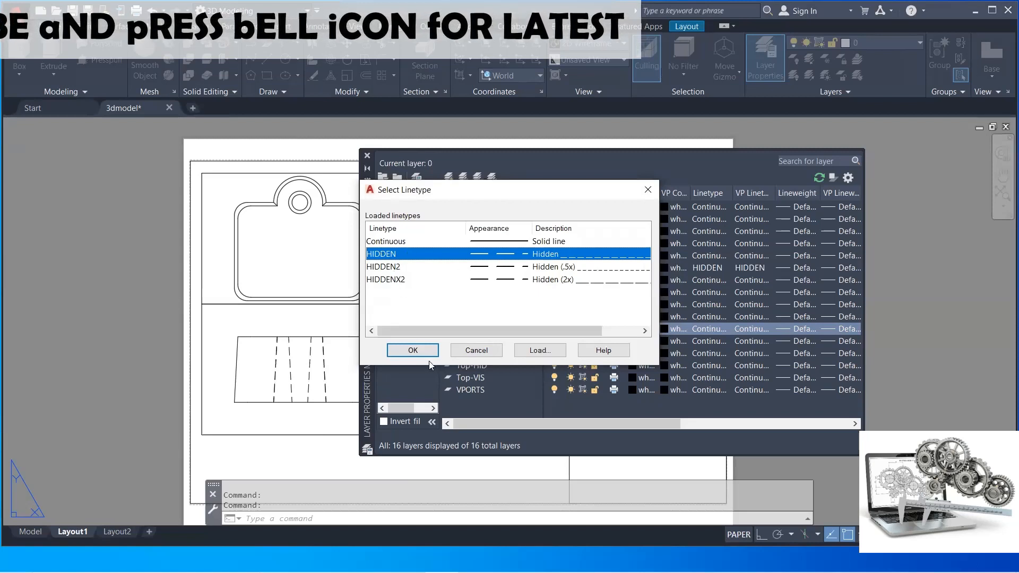
pyautogui.click(417, 349)
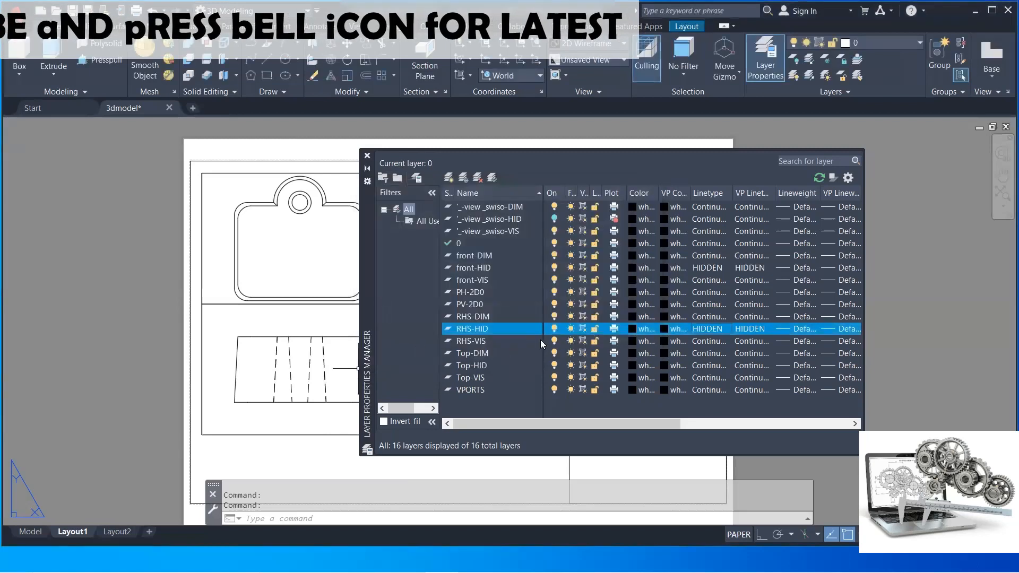
pyautogui.click(479, 368)
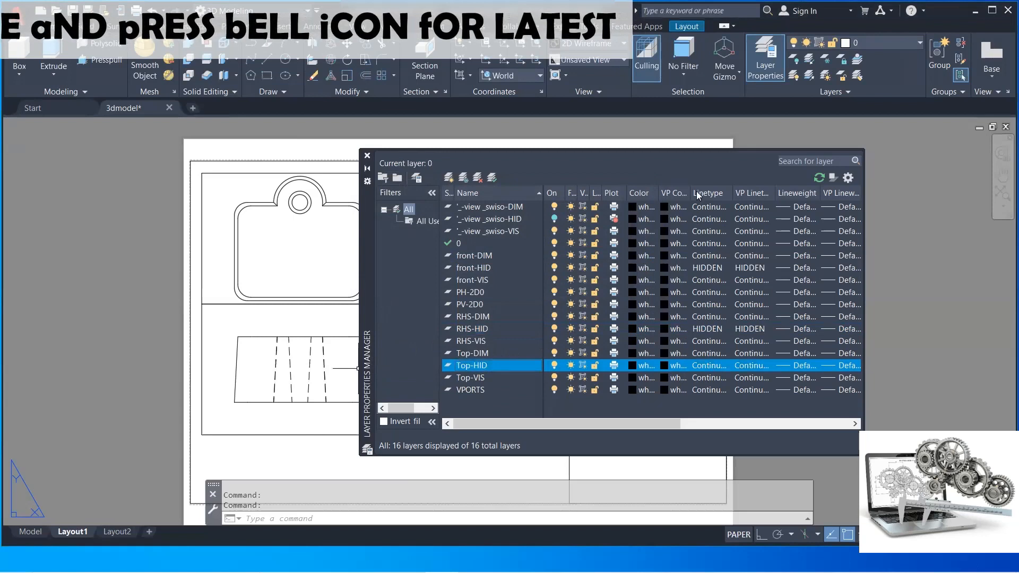
pyautogui.click(707, 366)
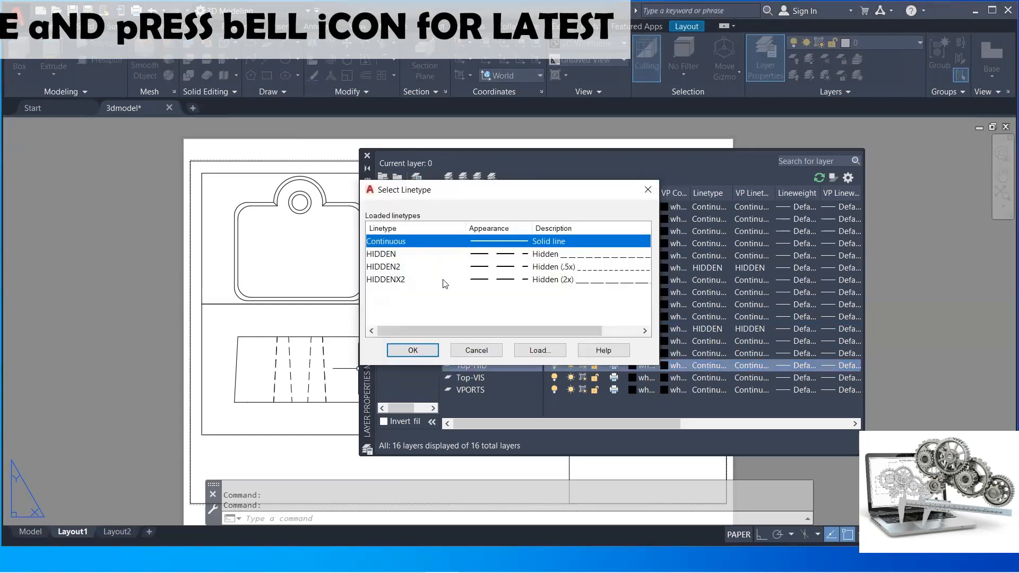
pyautogui.click(392, 255)
pyautogui.click(414, 351)
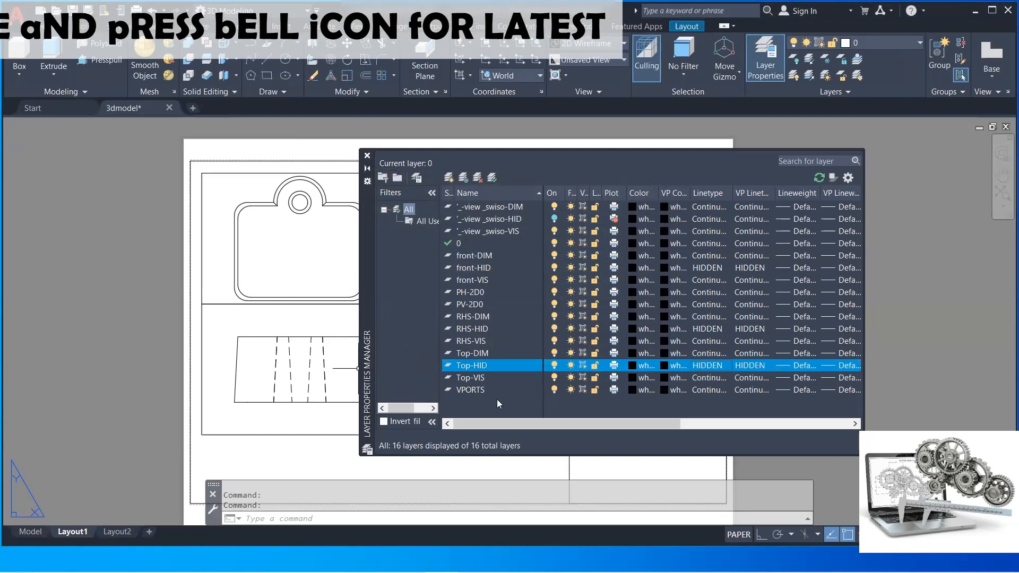
# Turn the VPORTS layer off to preview the views without viewport borders, and turn it back on
pyautogui.click(472, 389)
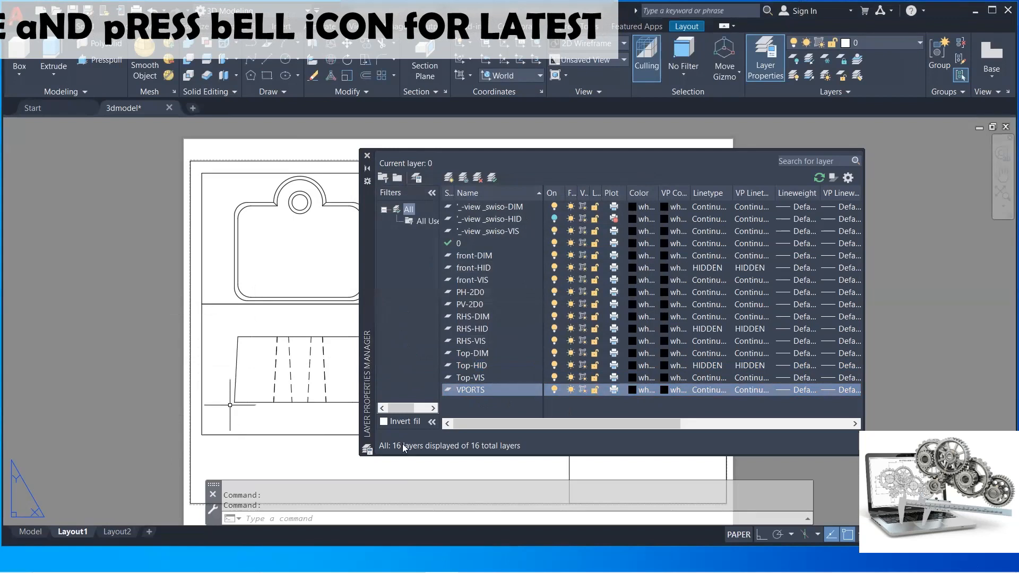
pyautogui.click(554, 390)
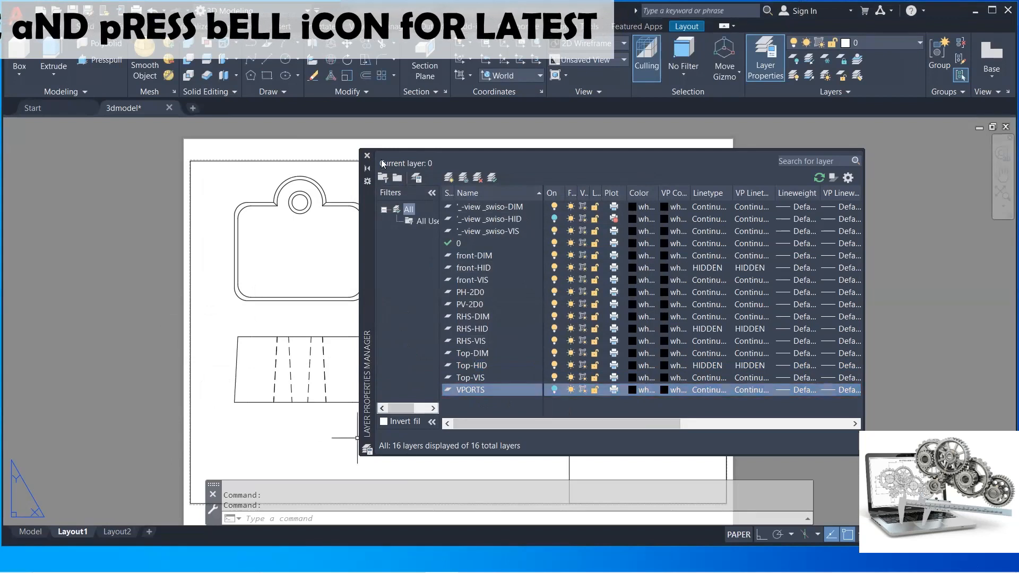
pyautogui.moveTo(364, 211)
pyautogui.mouseDown()
pyautogui.moveTo(578, 218)
pyautogui.moveTo(446, 211)
pyautogui.mouseUp()
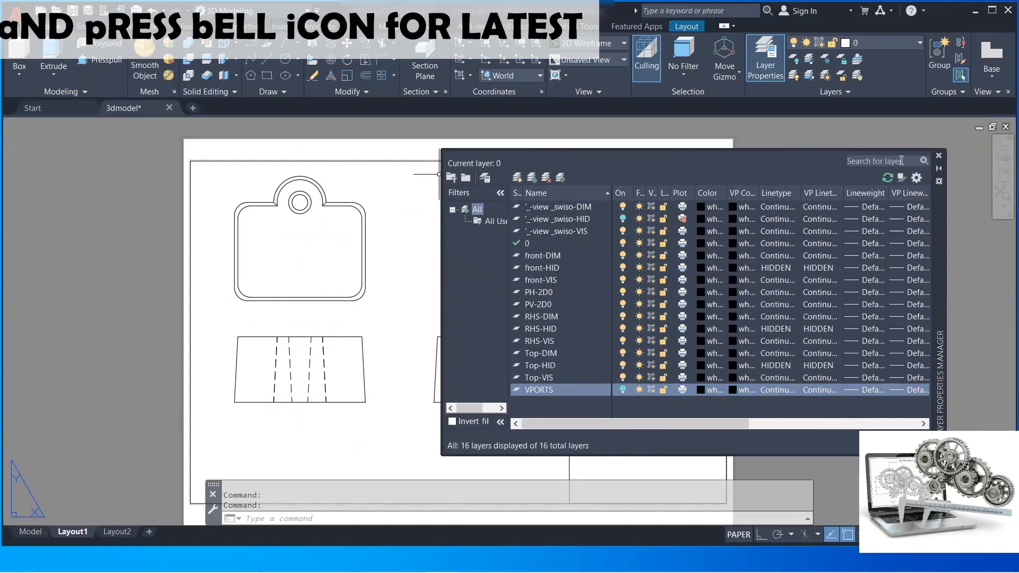
pyautogui.click(621, 390)
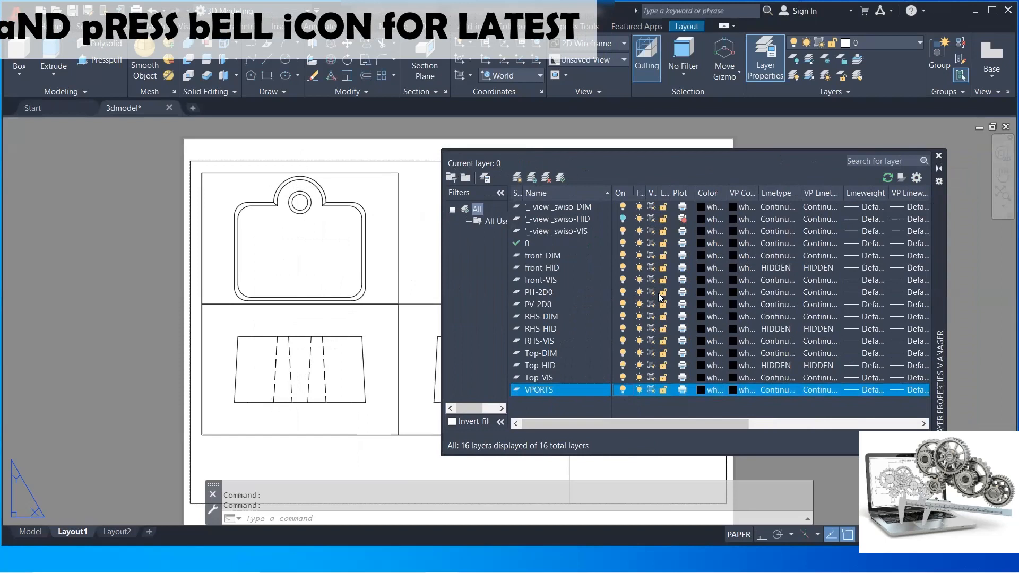
# Close the Layer Properties Manager and switch to the Drafting & Annotation workspace
pyautogui.click(938, 157)
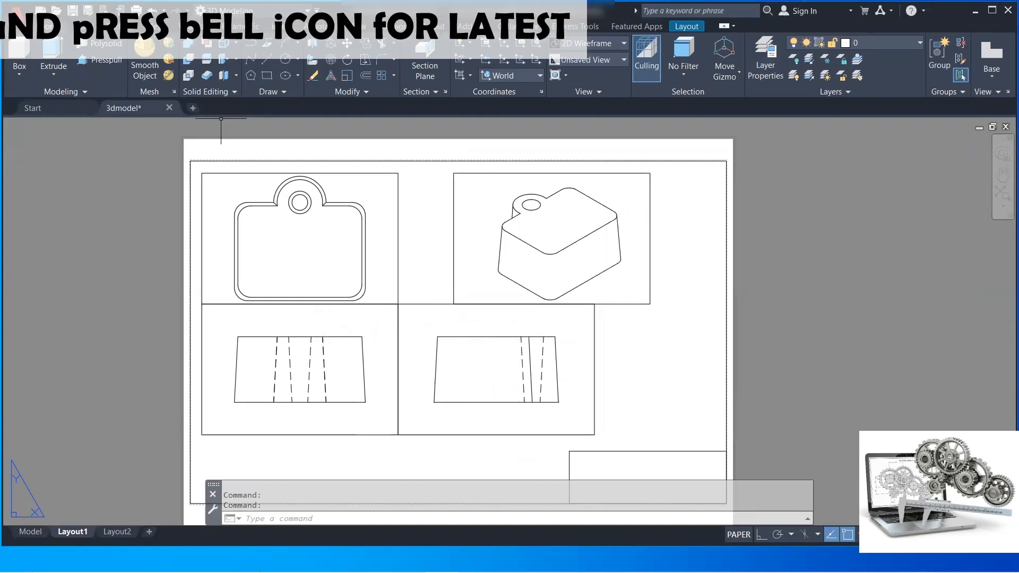
pyautogui.click(225, 11)
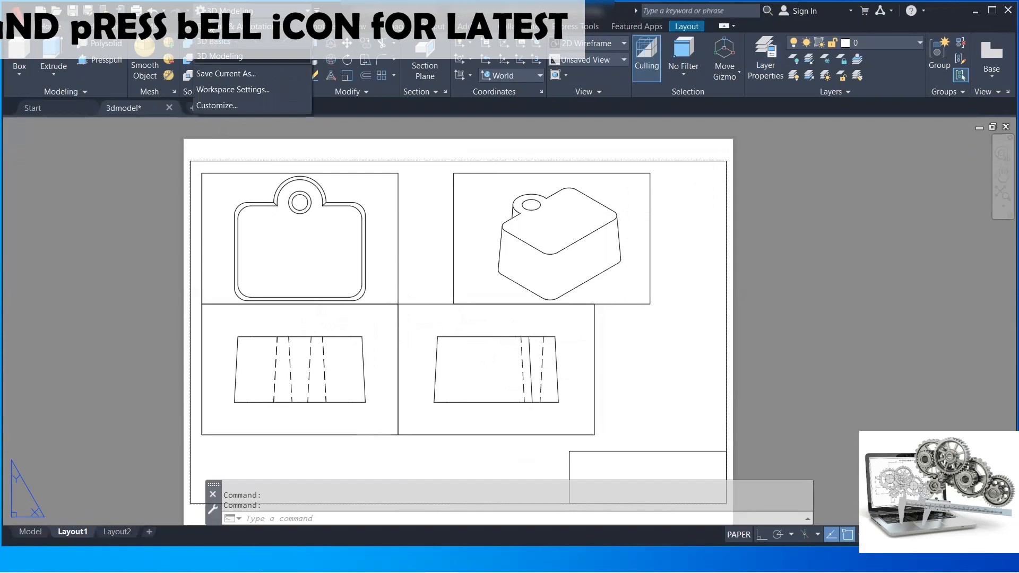
pyautogui.click(230, 27)
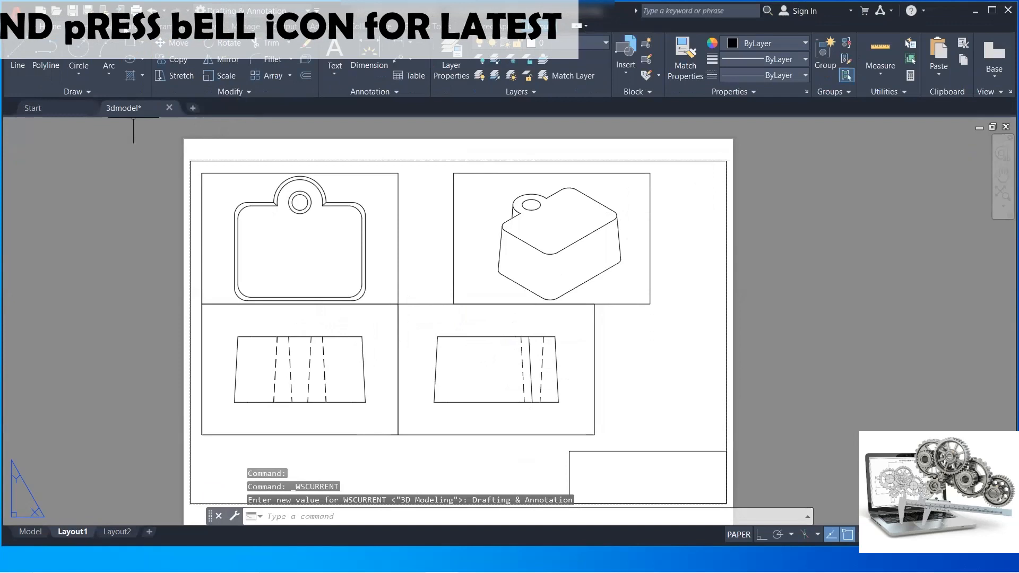
# Add a horizontal linear dimension for the overall width of the top view, placed above the outline
pyautogui.click(125, 26)
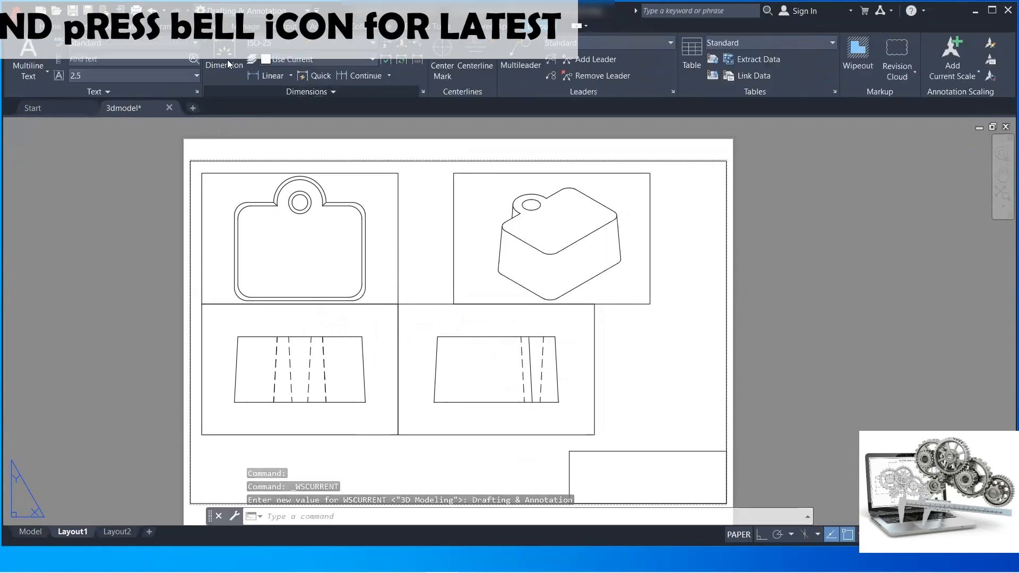
pyautogui.click(265, 77)
pyautogui.scroll(4, 258, 213)
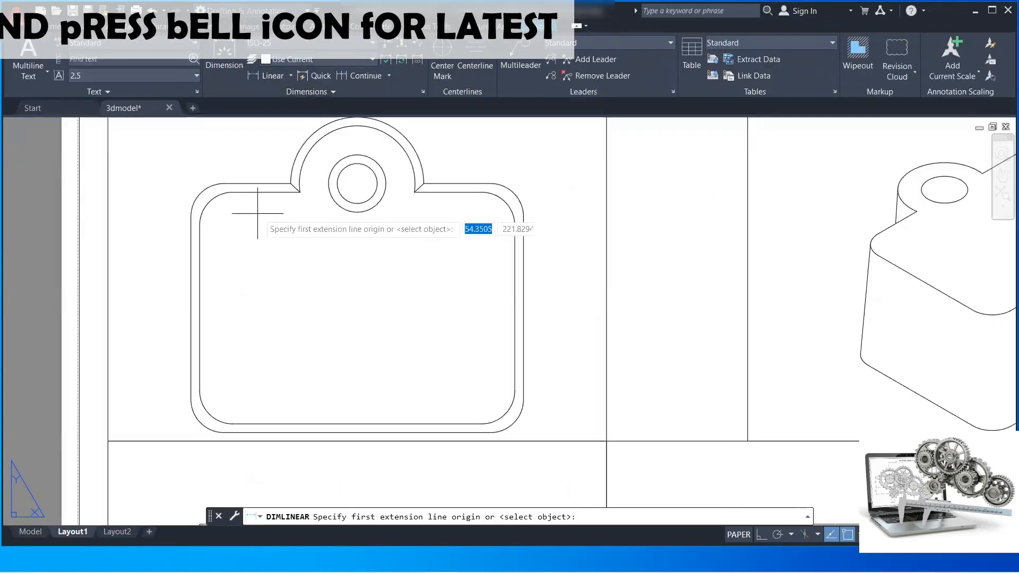
pyautogui.click(191, 217)
pyautogui.click(523, 217)
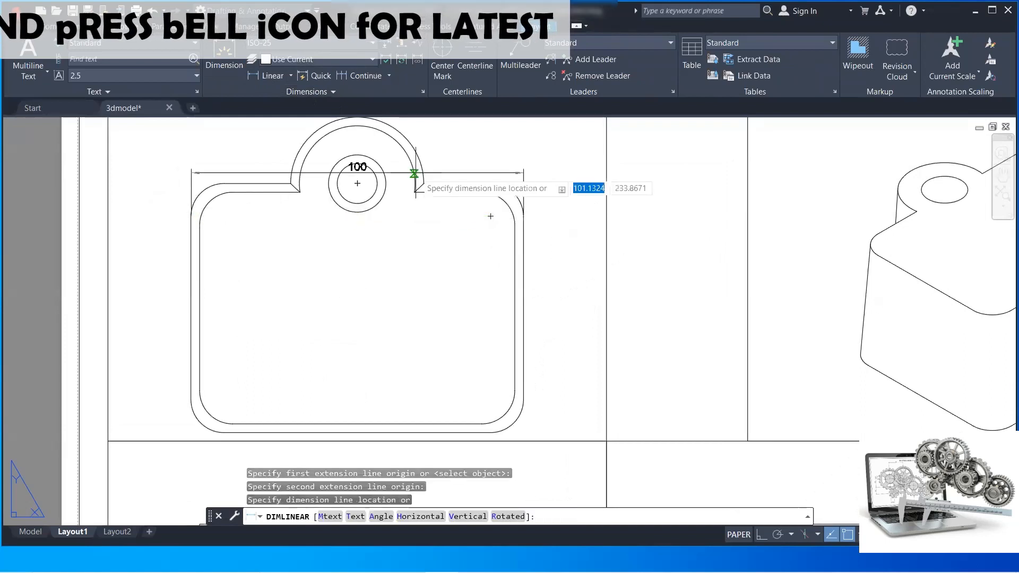
pyautogui.moveTo(415, 173); pyautogui.dragTo(448, 286, button='middle')
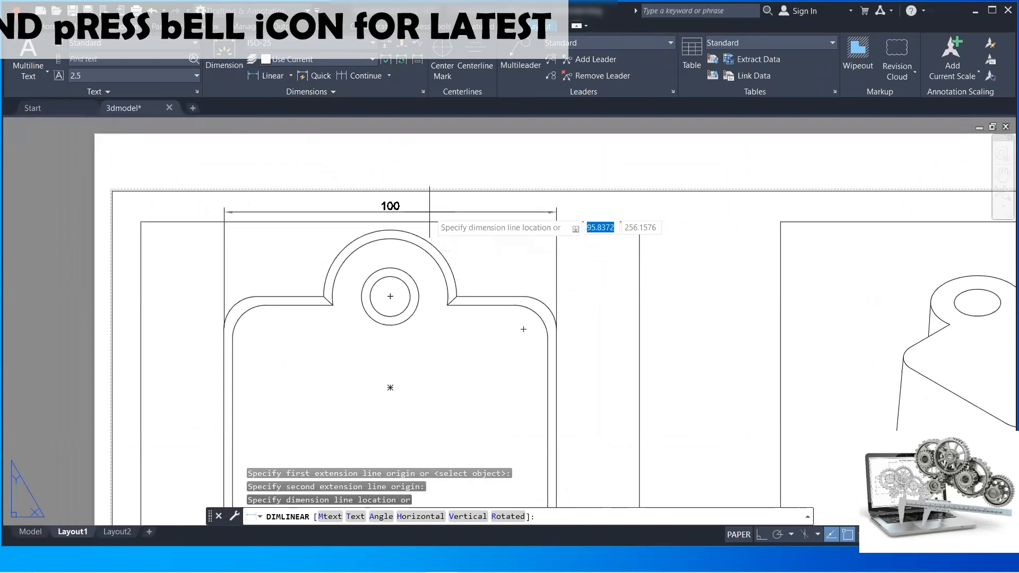
pyautogui.click(429, 211)
# Add a vertical linear dimension between the upper and lower outer edges of the top view's body, placed beside its right edge
pyautogui.moveTo(524, 257); pyautogui.dragTo(461, 193, button='middle')
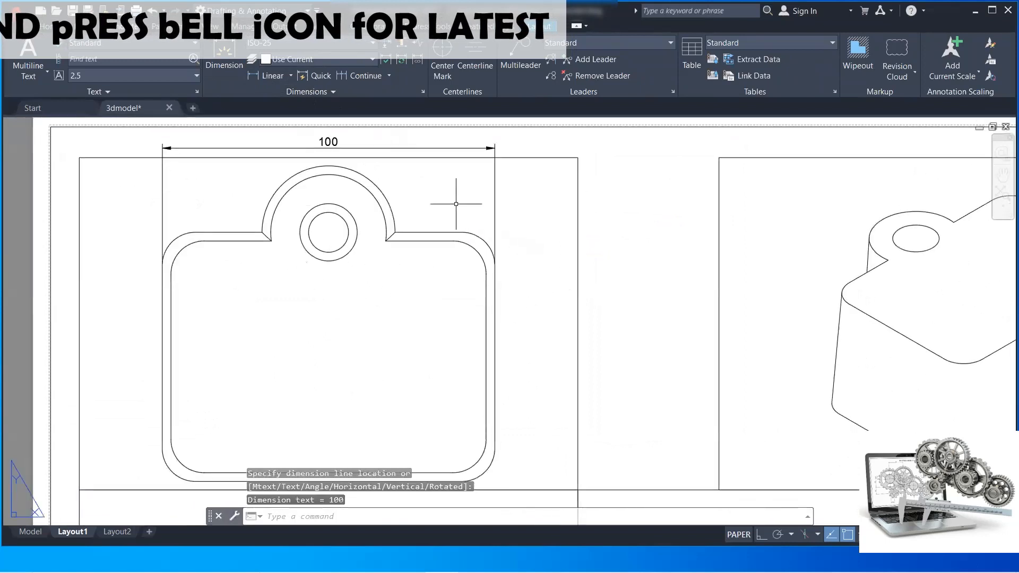
pyautogui.press('space')
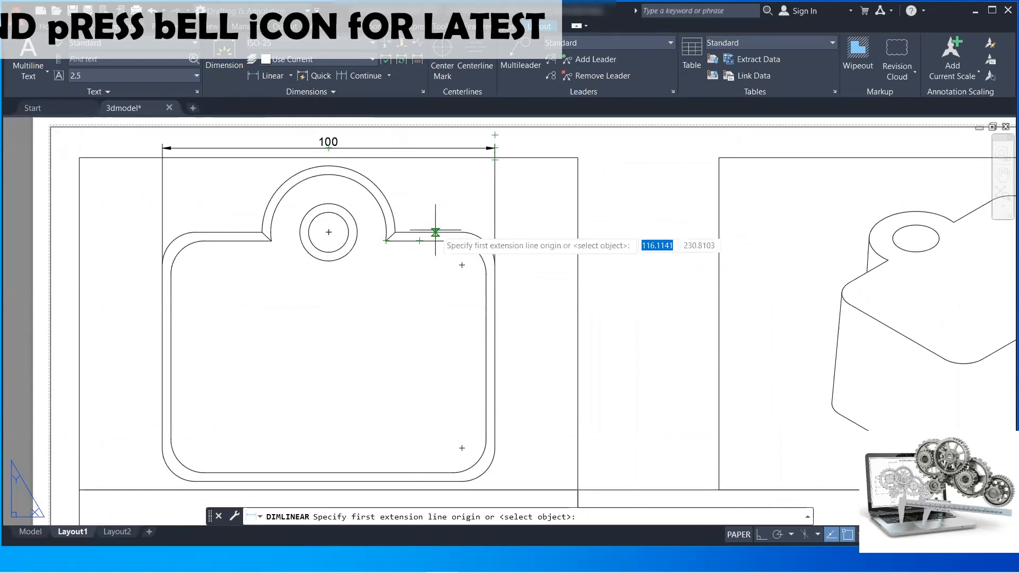
pyautogui.click(429, 233)
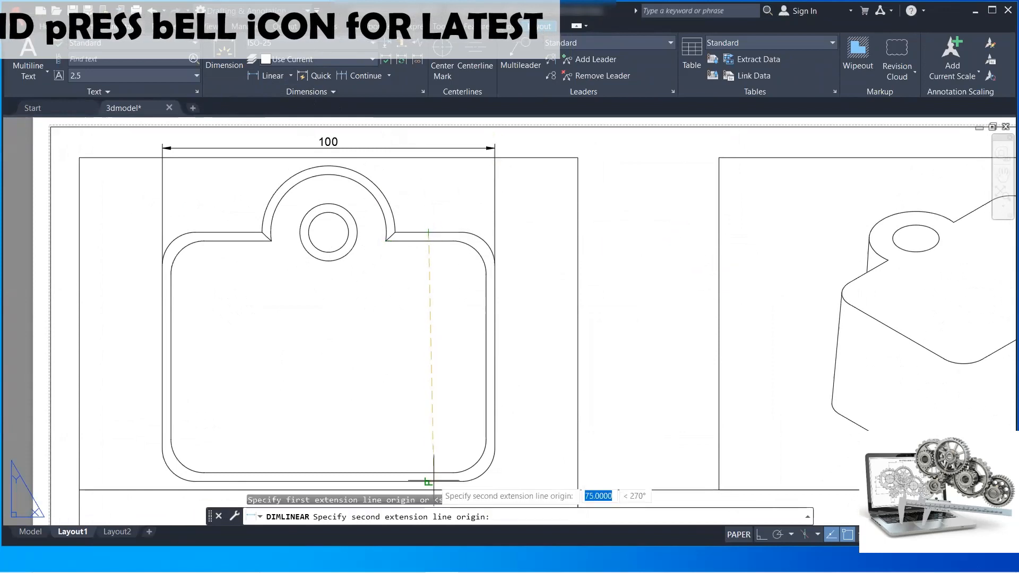
pyautogui.click(428, 482)
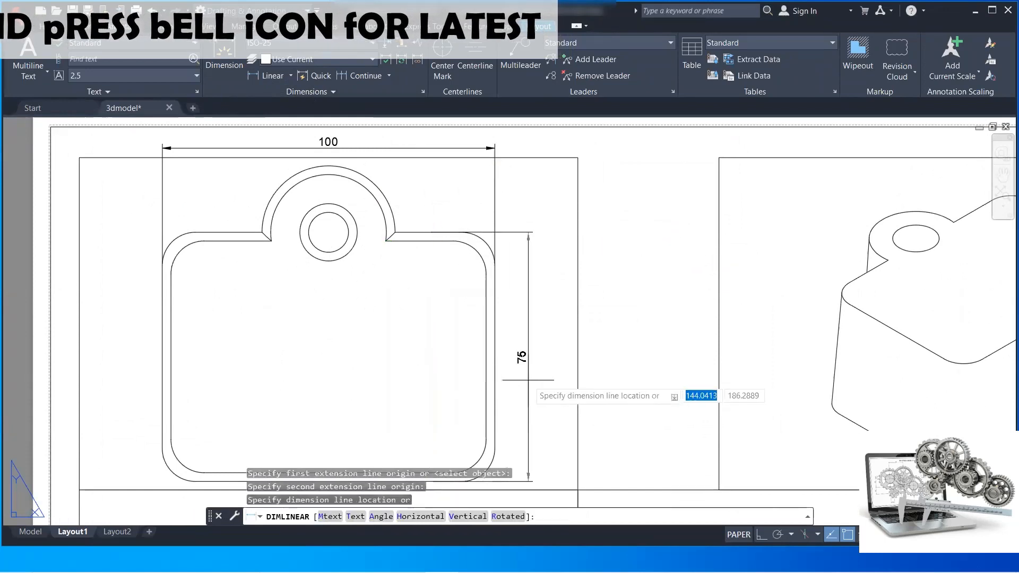
pyautogui.click(528, 380)
# Add a radius dimension to the outer circle of the hole in the top view, with its text outside the tab
pyautogui.moveTo(371, 313); pyautogui.dragTo(430, 293, button='middle')
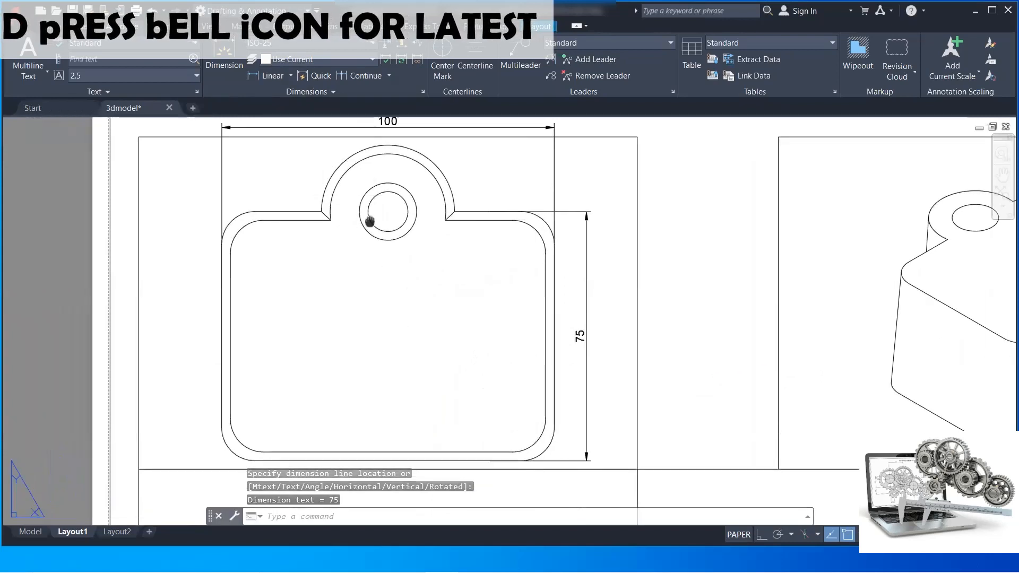
pyautogui.moveTo(370, 220); pyautogui.dragTo(328, 251, button='middle')
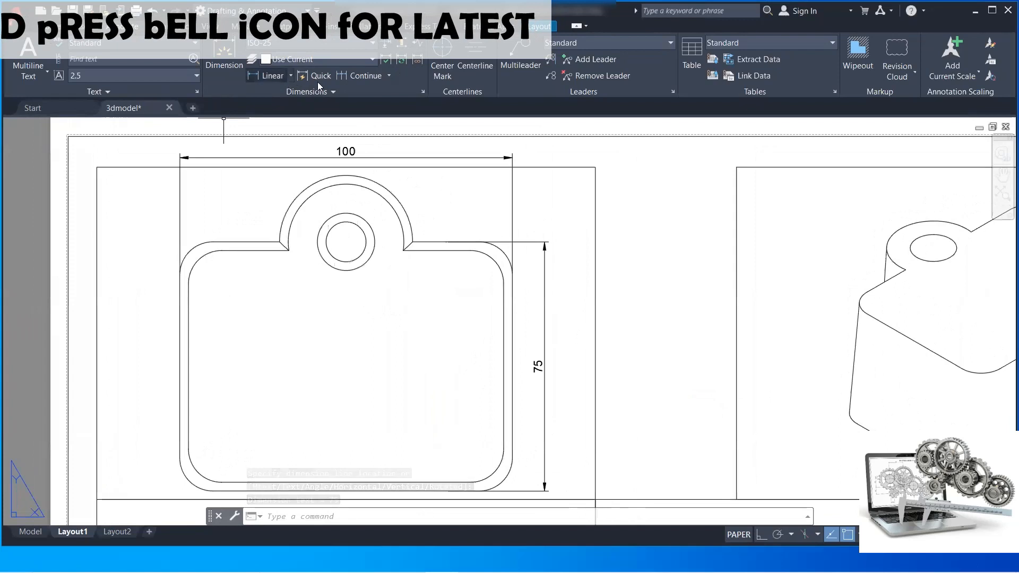
pyautogui.click(291, 78)
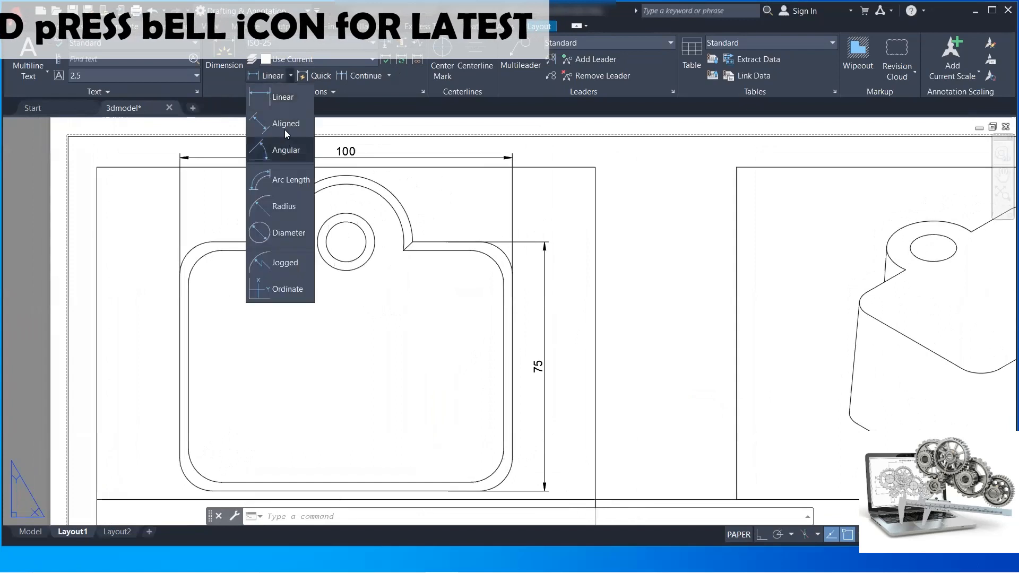
pyautogui.click(286, 207)
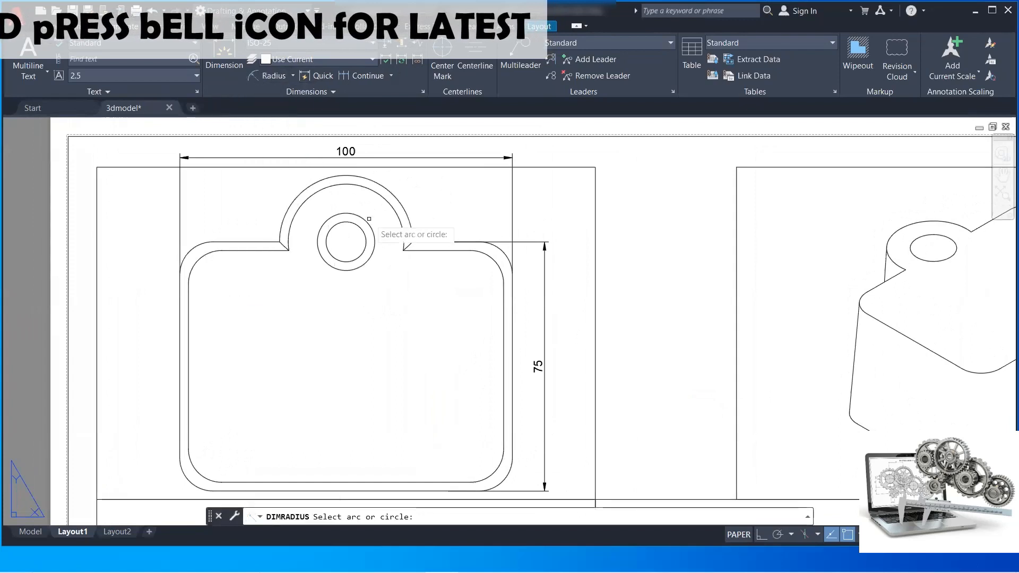
pyautogui.click(368, 220)
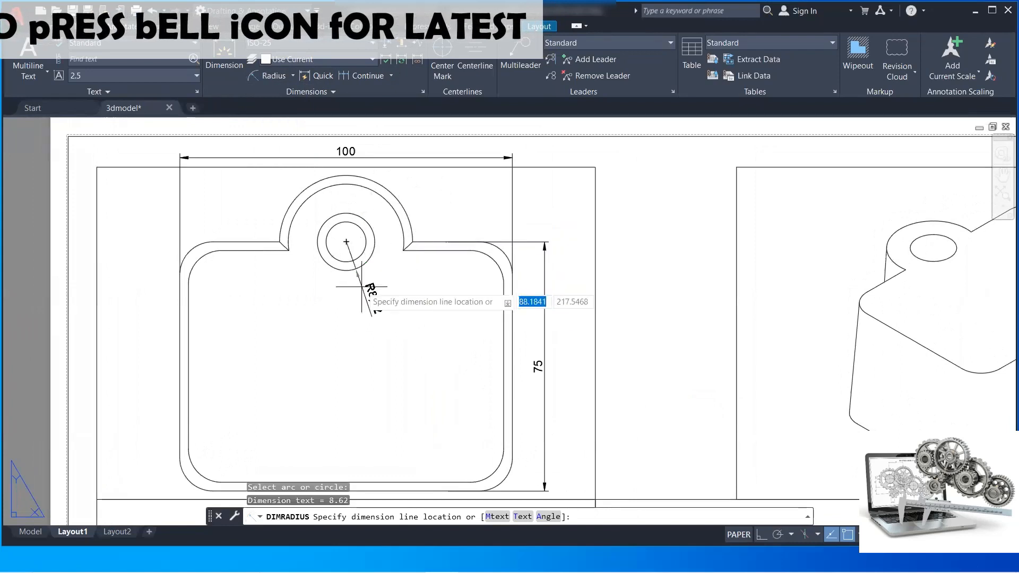
pyautogui.click(438, 201)
pyautogui.rightClick(467, 207)
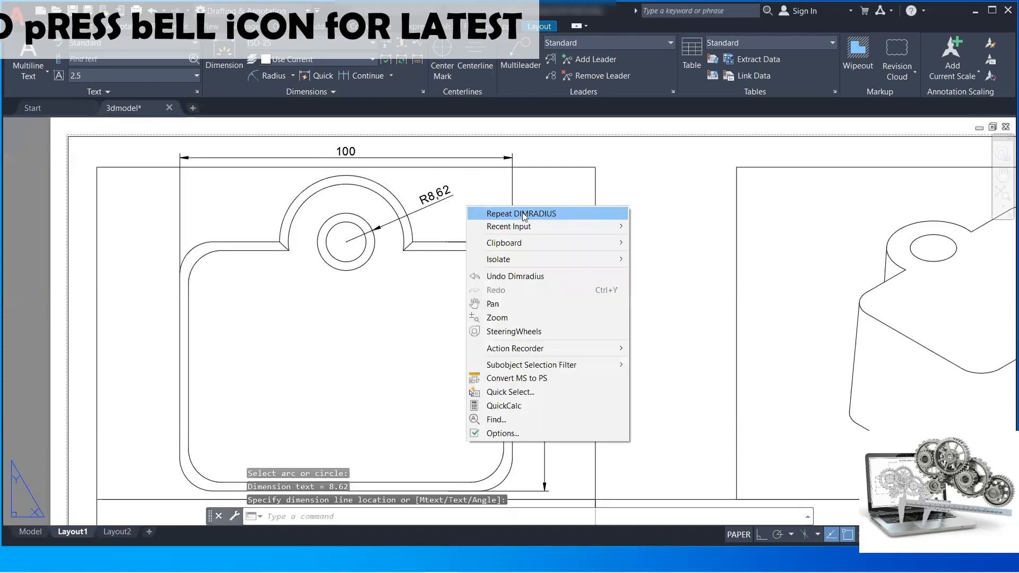
pyautogui.click(523, 214)
pyautogui.click(374, 253)
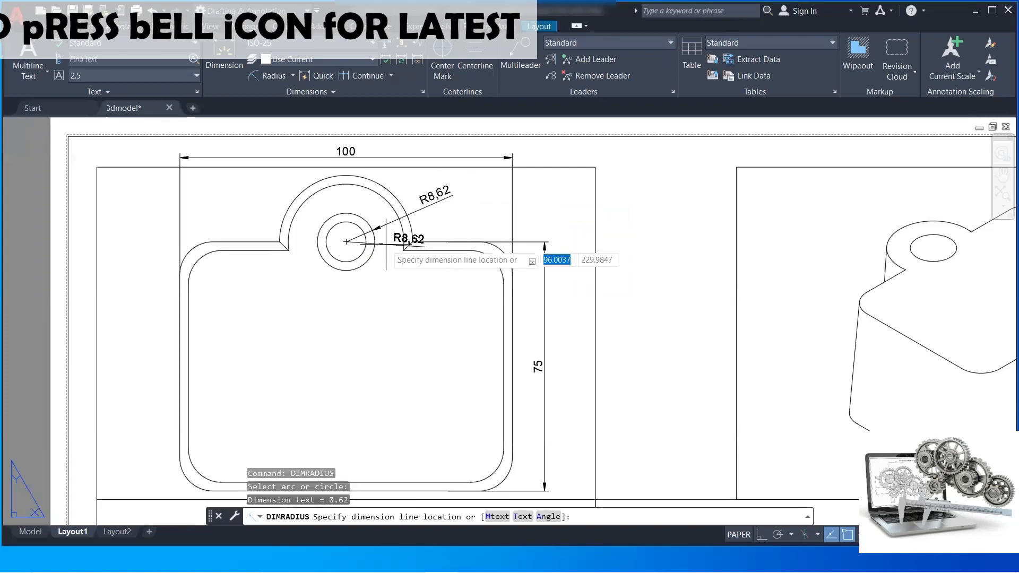
pyautogui.rightClick(413, 276)
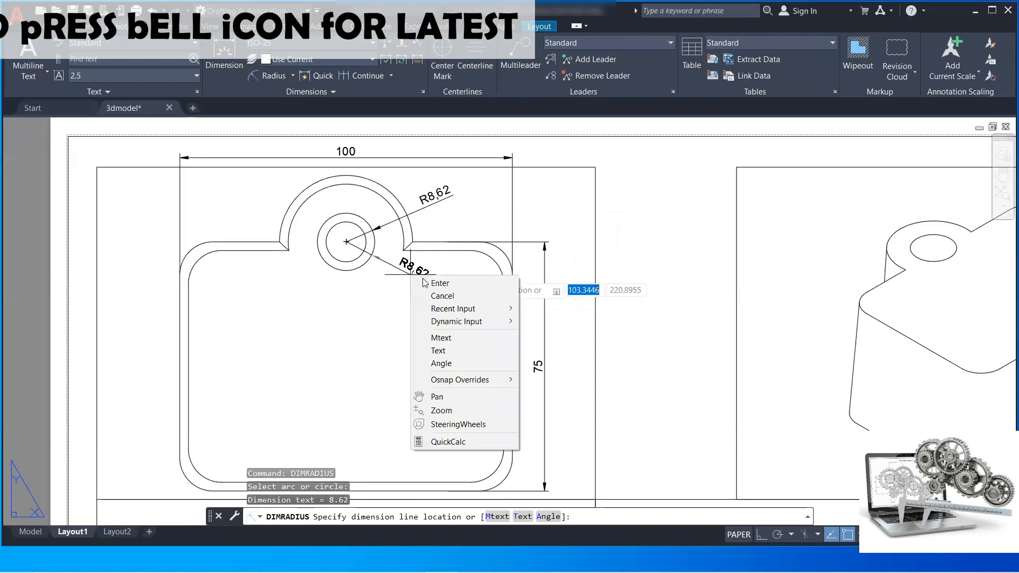
pyautogui.click(424, 295)
# Add a radius dimension to the inner circle of the hole, with its text to the upper left of the tab
pyautogui.rightClick(395, 280)
pyautogui.click(409, 287)
pyautogui.click(360, 255)
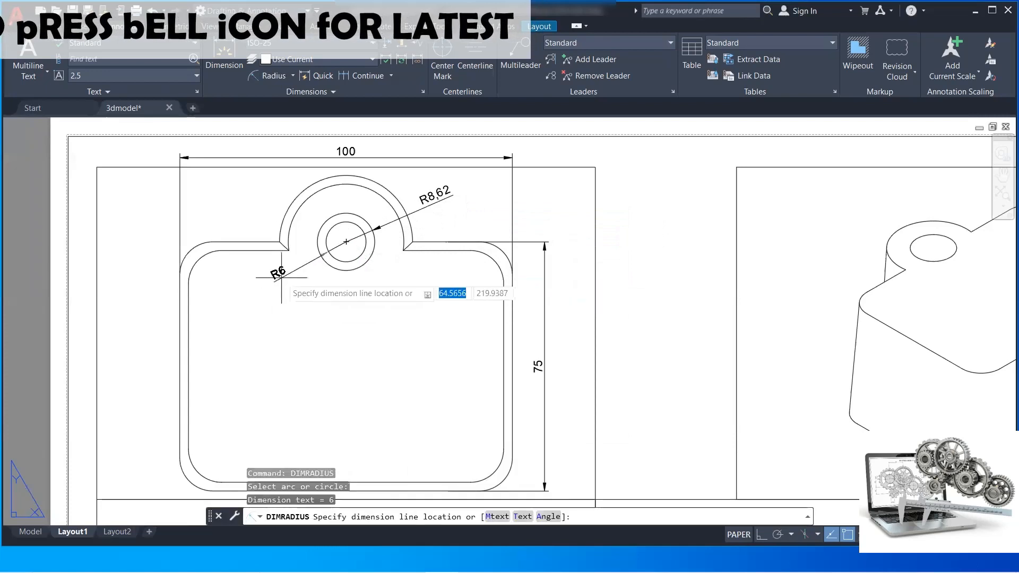
pyautogui.click(271, 185)
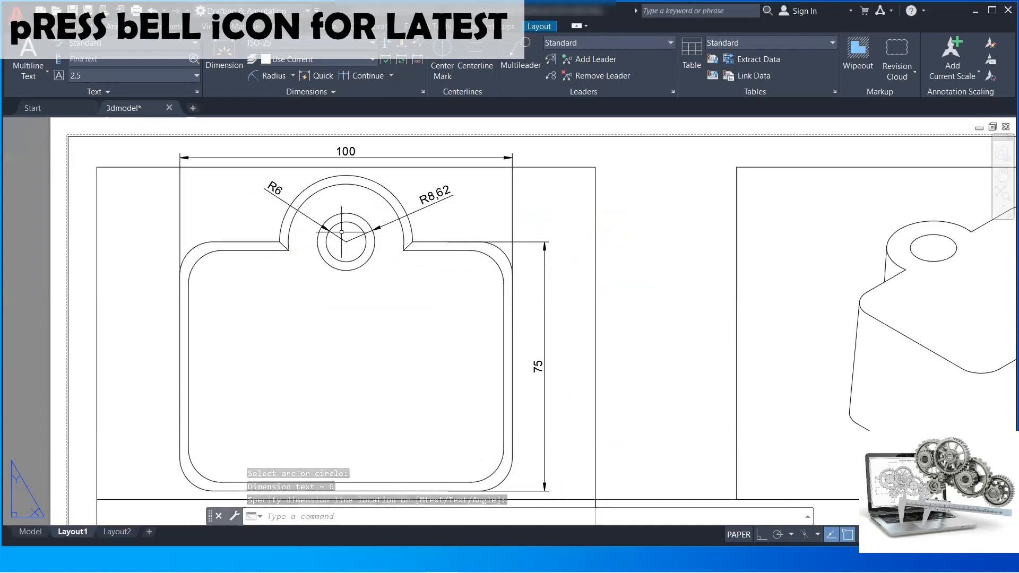
# Draw a vertical centerline in the top view between the body's left and right outer edges
pyautogui.scroll(-1, 406, 265)
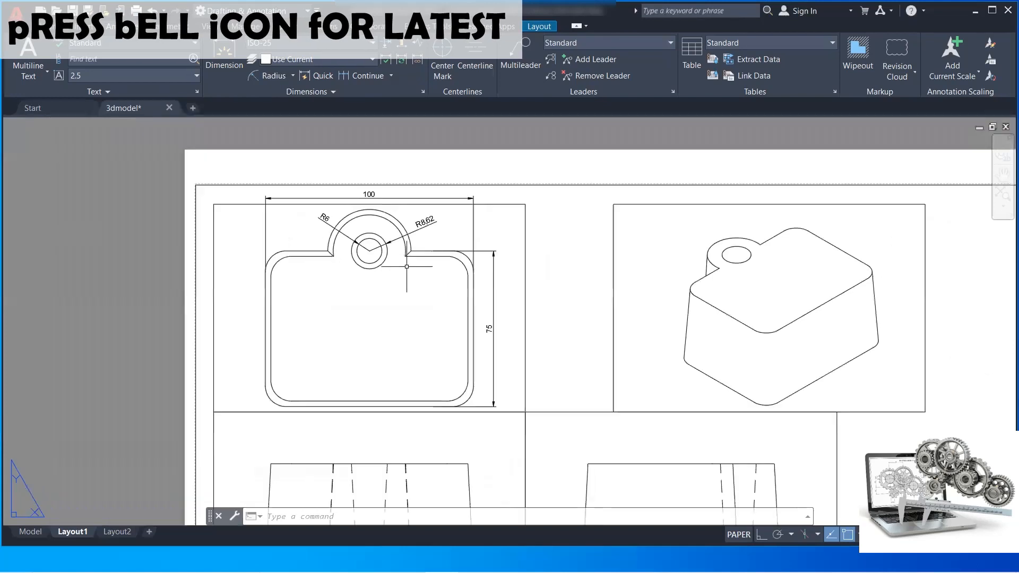
pyautogui.moveTo(407, 266); pyautogui.dragTo(387, 239, button='middle')
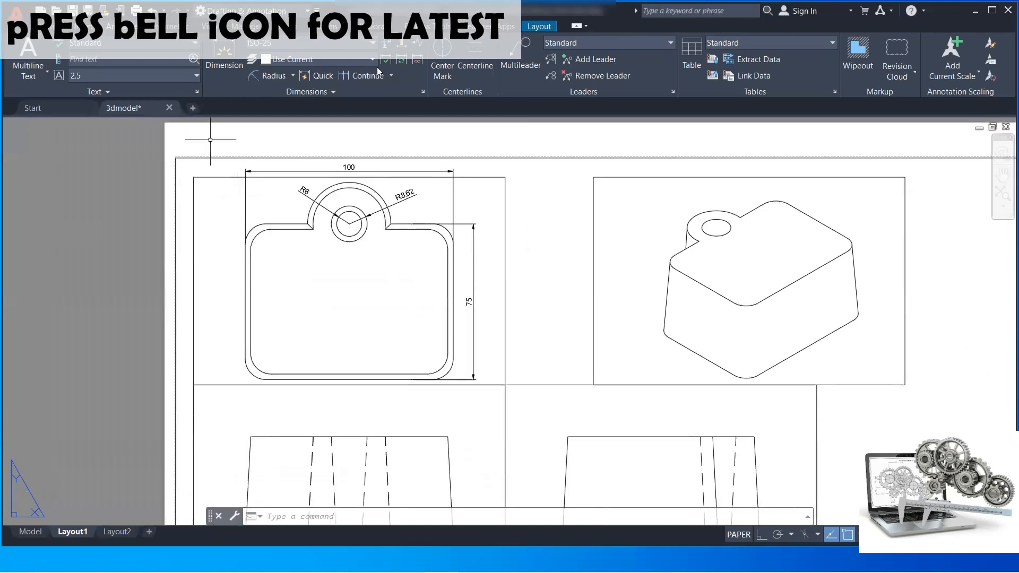
pyautogui.click(473, 60)
pyautogui.click(246, 308)
pyautogui.click(453, 308)
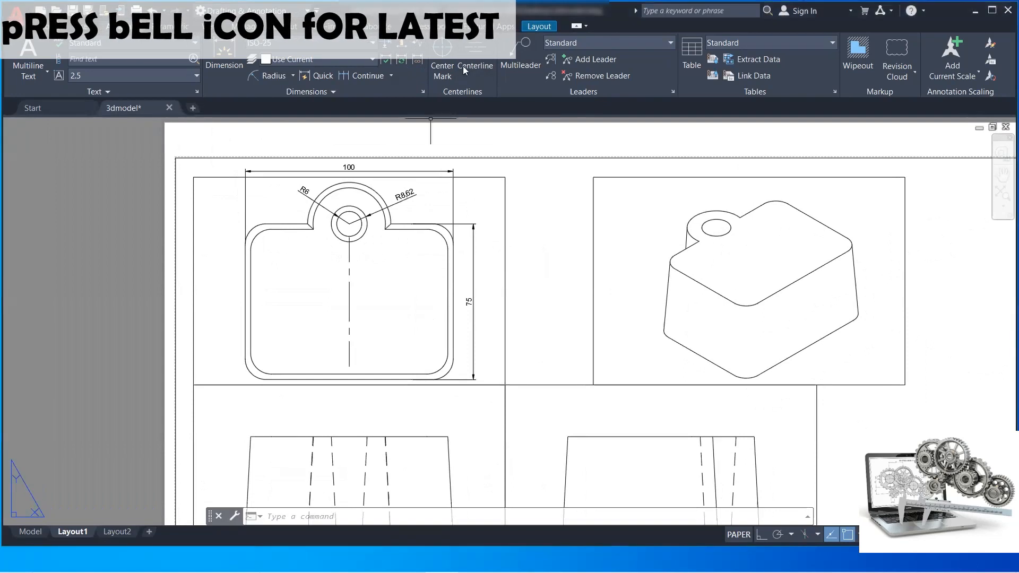
# Draw a horizontal centerline in the top view between the body's upper and lower outer edges
pyautogui.click(464, 67)
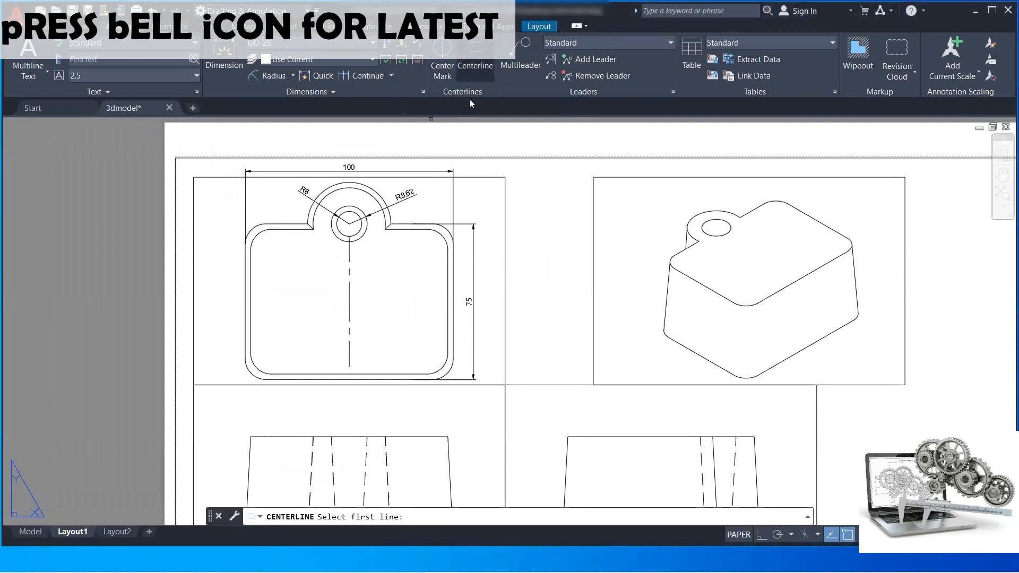
pyautogui.click(400, 224)
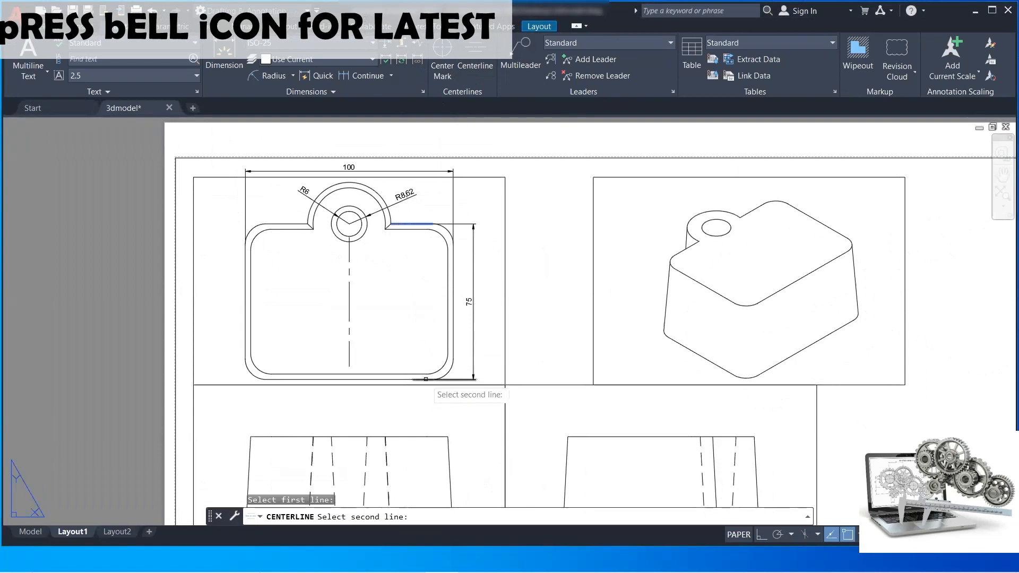
pyautogui.click(425, 379)
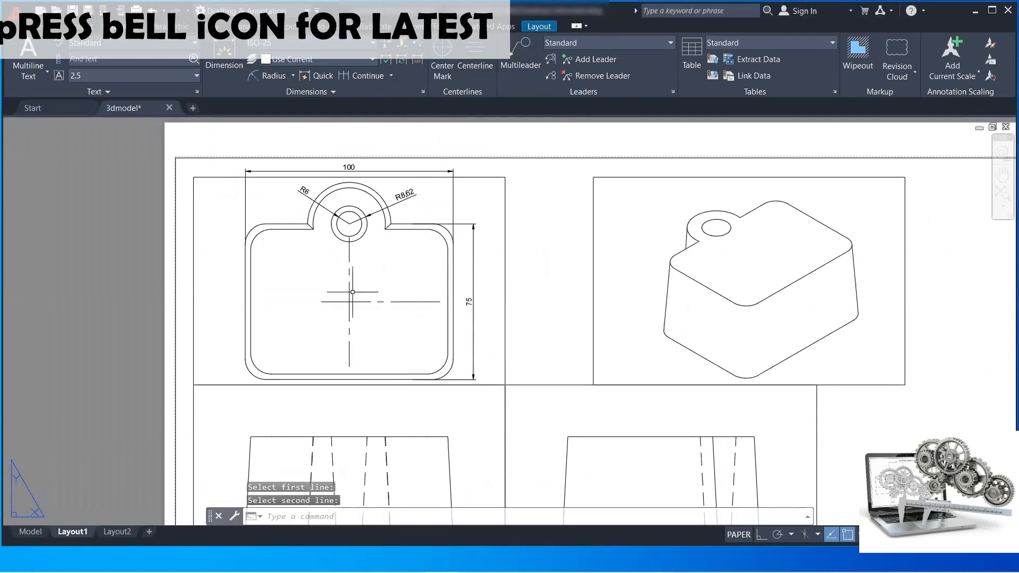
# Stretch both ends of the top view's horizontal centerline beyond the body's left and right outer edges
pyautogui.click(328, 301)
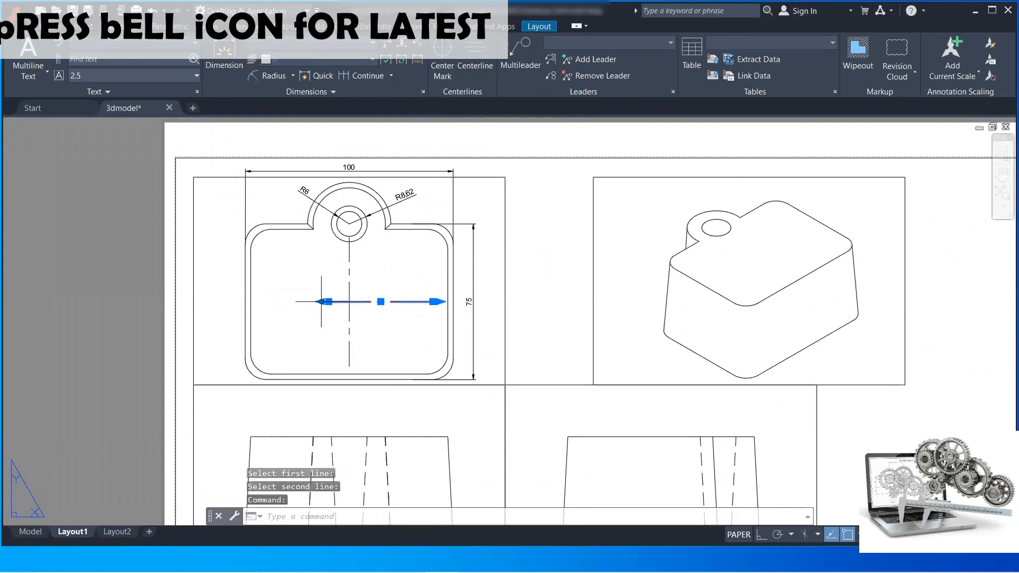
pyautogui.click(321, 301)
pyautogui.click(223, 301)
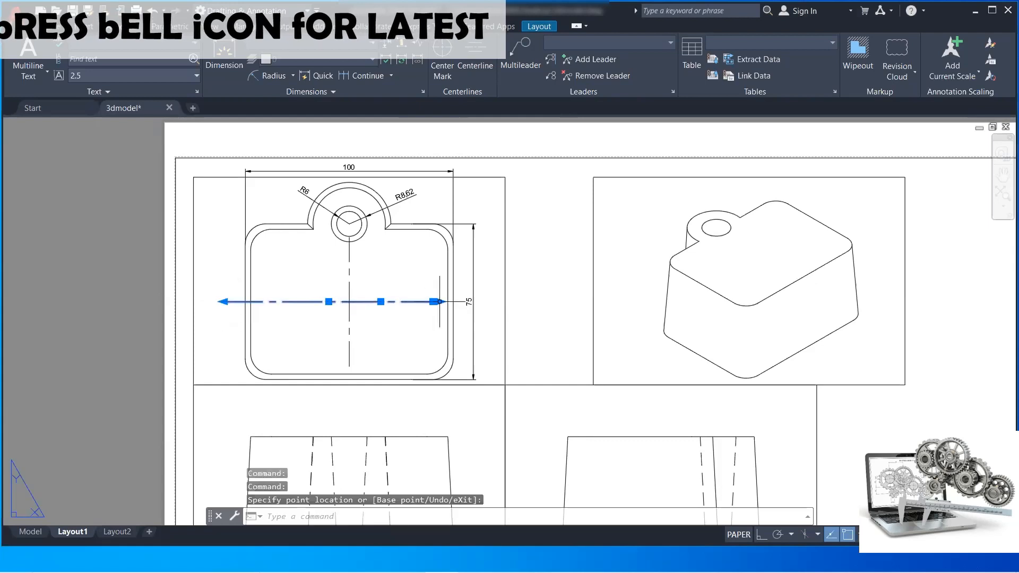
pyautogui.click(434, 302)
pyautogui.click(484, 302)
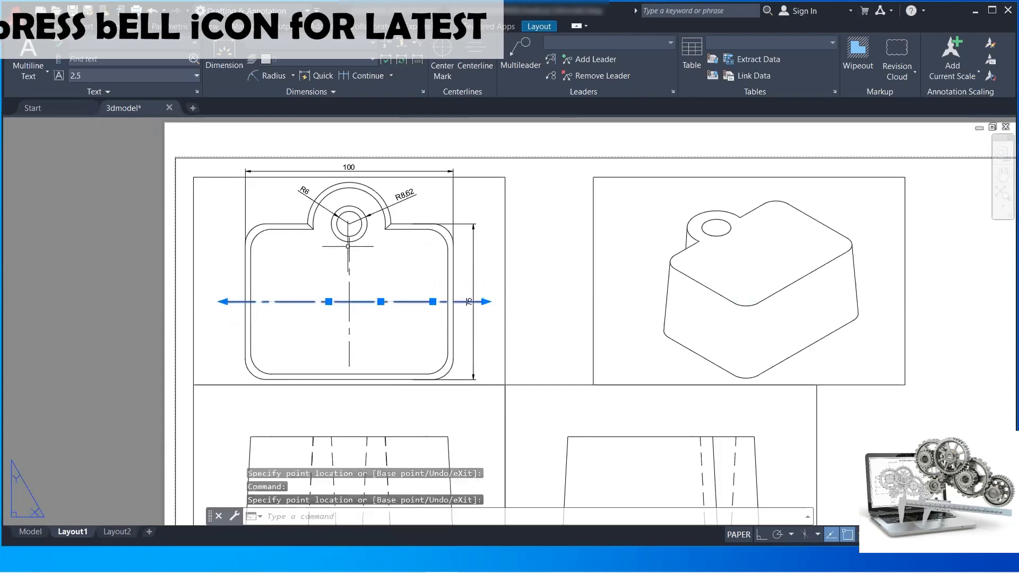
pyautogui.press('Escape')
# Stretch the upper end of the top view's vertical centerline through the hole to just above the tab
pyautogui.click(353, 269)
pyautogui.click(340, 268)
pyautogui.click(349, 242)
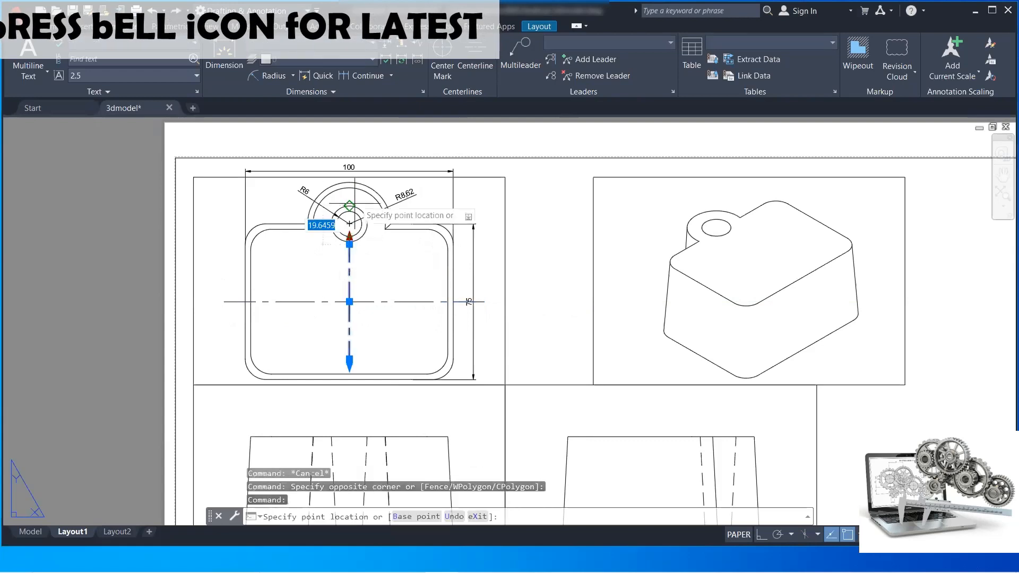
pyautogui.scroll(4, 349, 174)
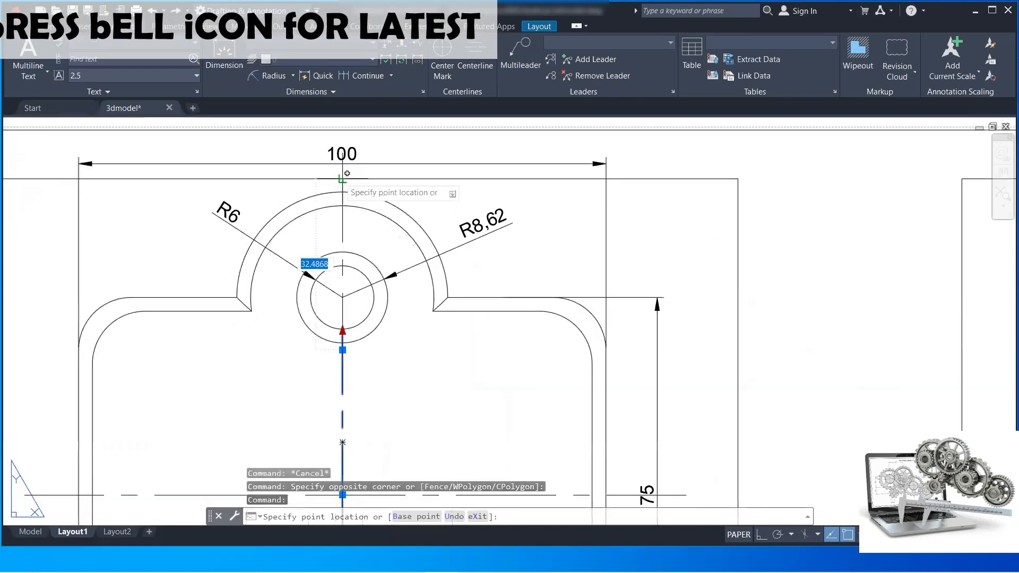
pyautogui.click(348, 174)
pyautogui.press('Escape')
# Stretch the lower end of the top view's vertical centerline past the body's lower edge to the viewport border
pyautogui.moveTo(386, 316); pyautogui.dragTo(364, 195, button='middle')
pyautogui.scroll(-5, 364, 194)
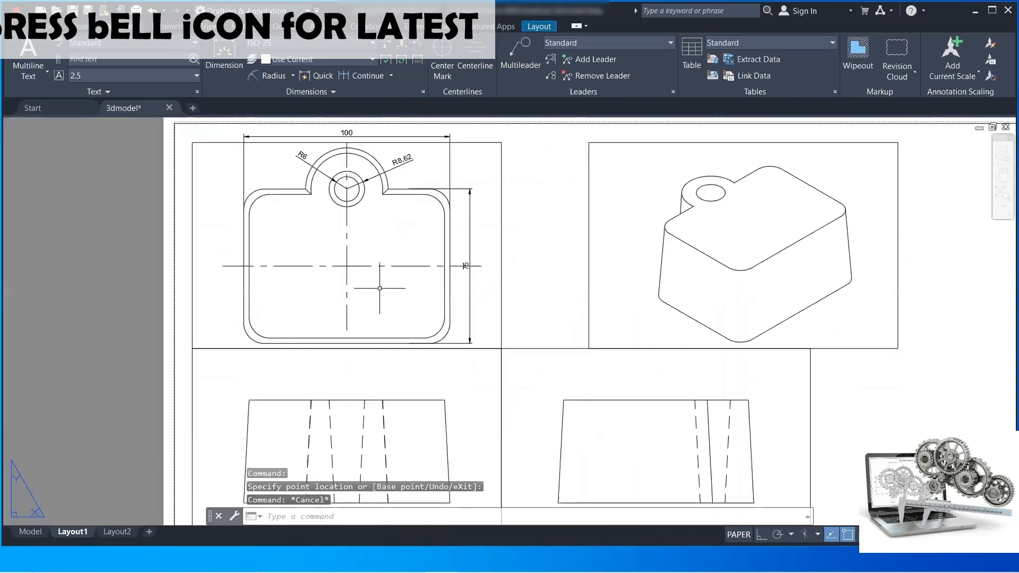
pyautogui.scroll(3, 357, 274)
pyautogui.click(352, 256)
pyautogui.click(342, 266)
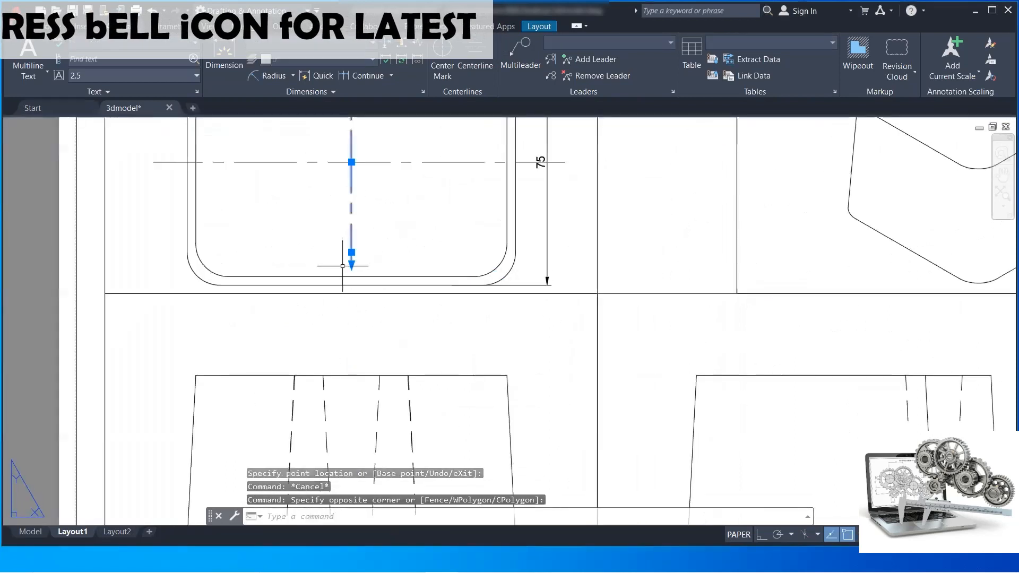
pyautogui.click(351, 264)
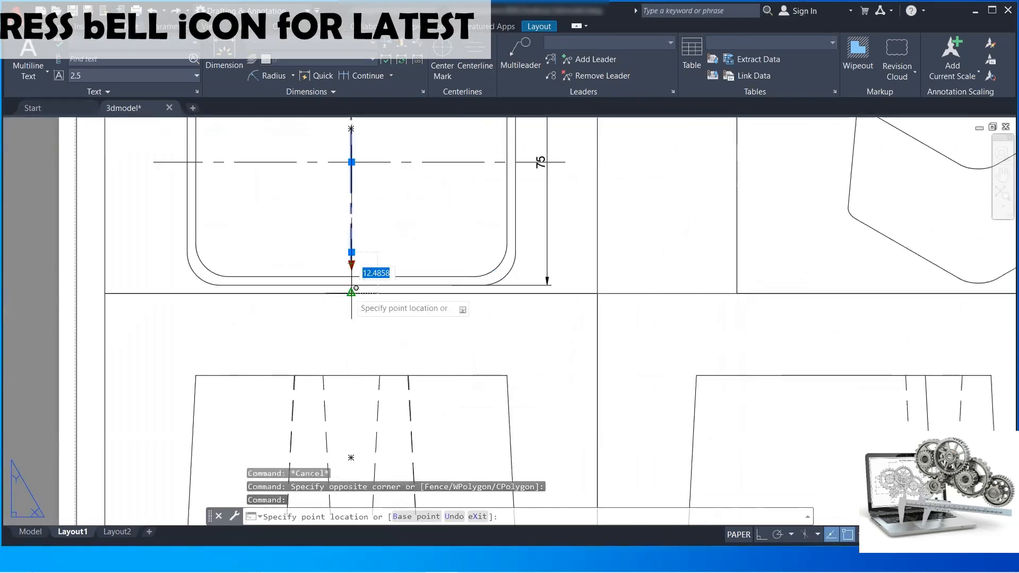
pyautogui.click(356, 288)
pyautogui.press('Escape')
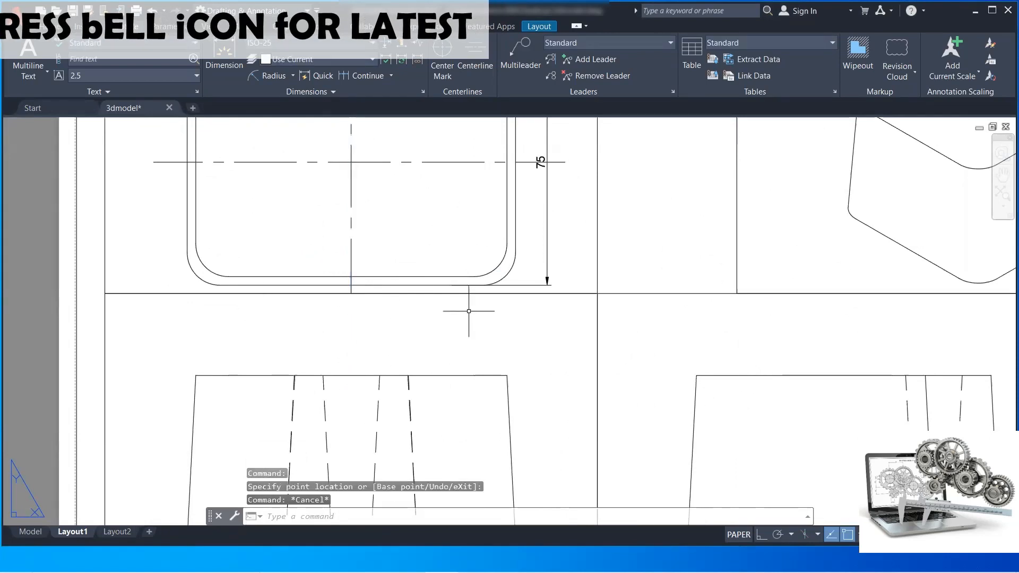
# Draw a vertical centerline in the front view between the two inner hidden lines of the hole
pyautogui.scroll(-3, 354, 282)
pyautogui.moveTo(313, 182); pyautogui.dragTo(353, 168, button='middle')
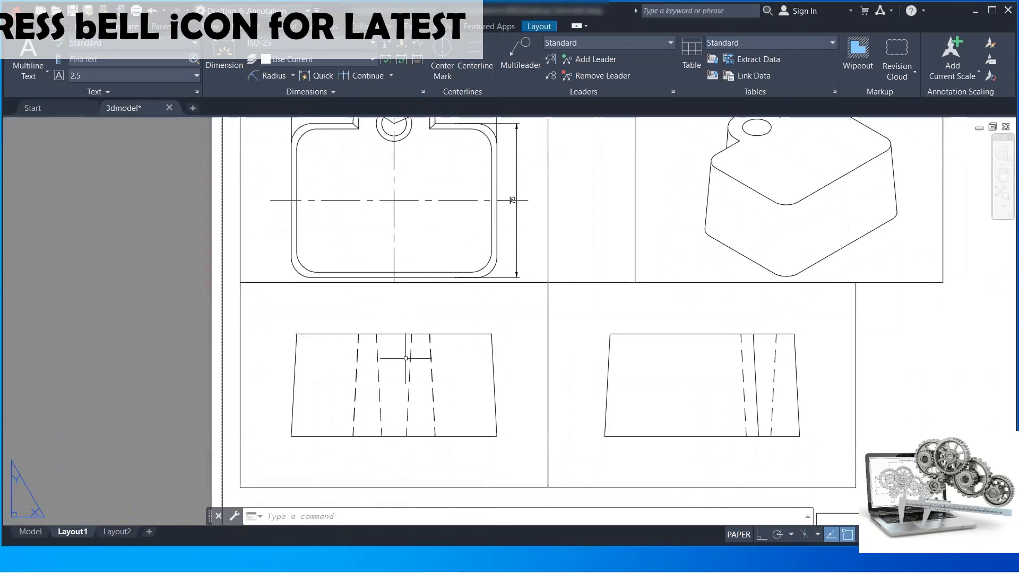
pyautogui.click(476, 60)
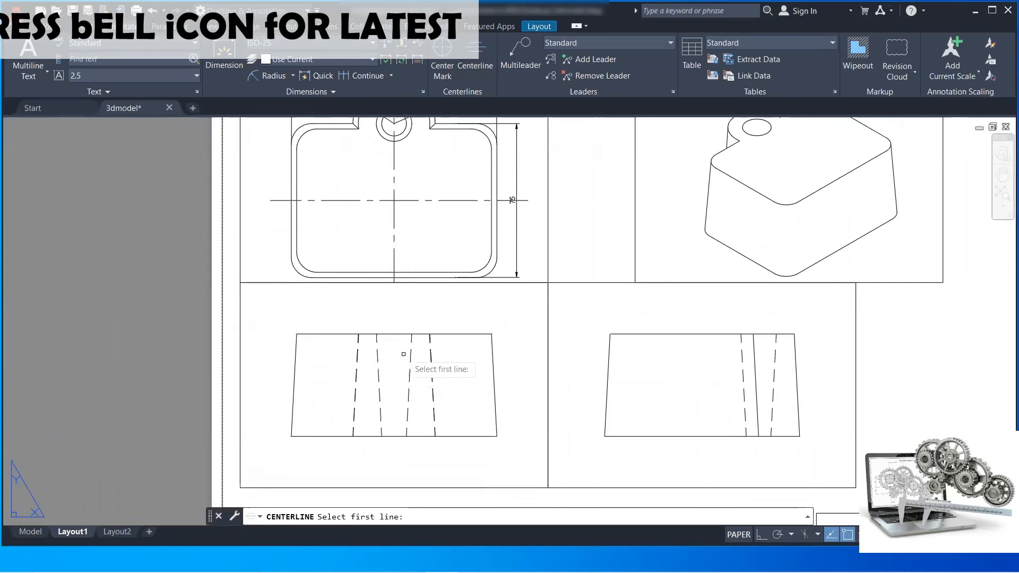
pyautogui.click(377, 356)
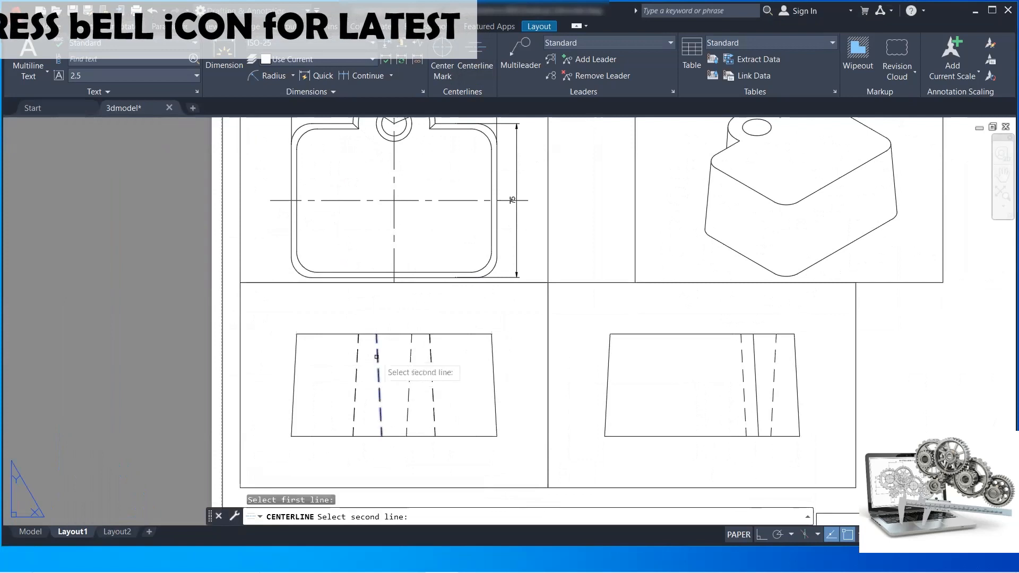
pyautogui.click(410, 354)
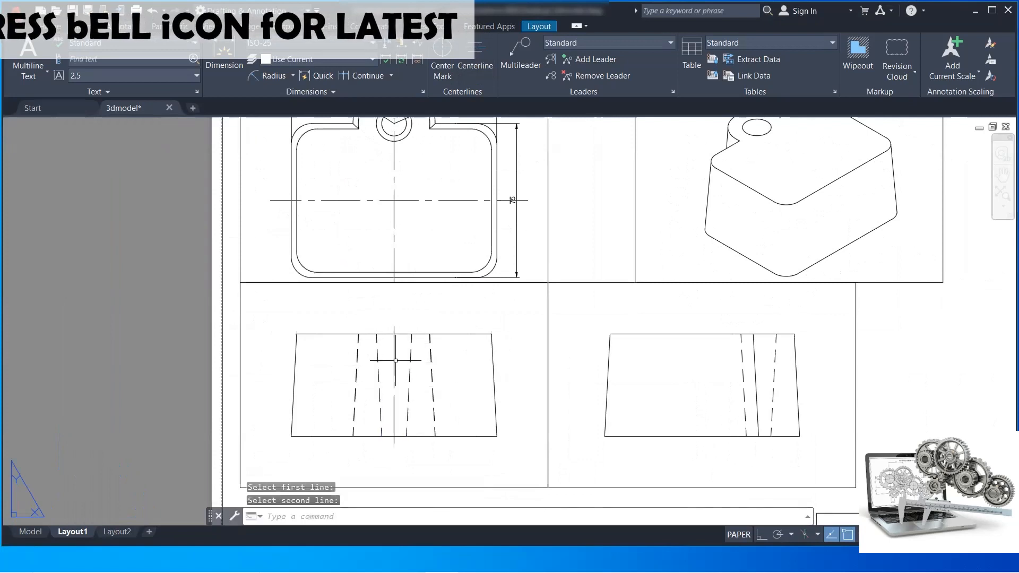
# Stretch both ends of the front view's centerline beyond the body's upper and lower edges
pyautogui.click(394, 317)
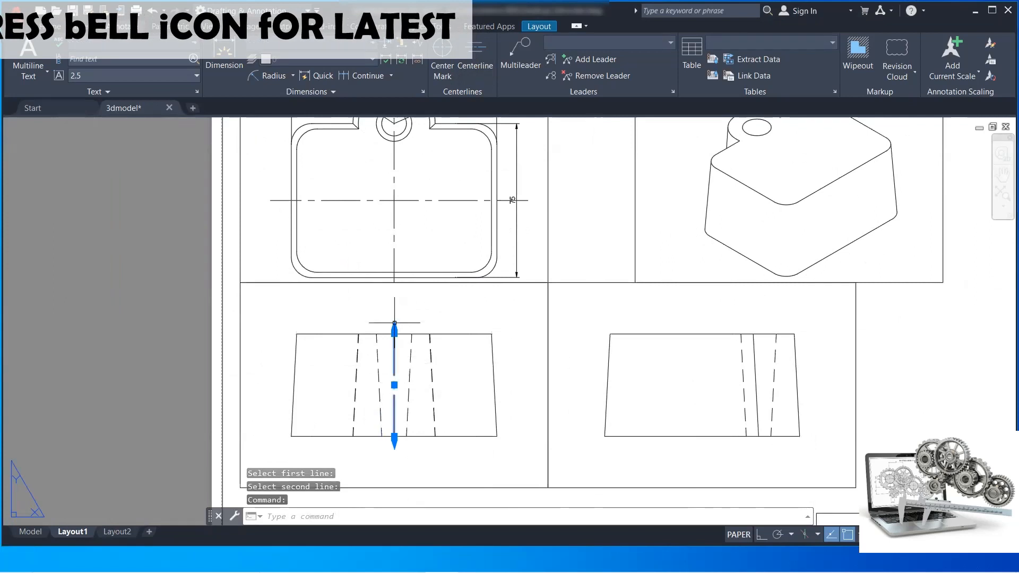
pyautogui.click(395, 327)
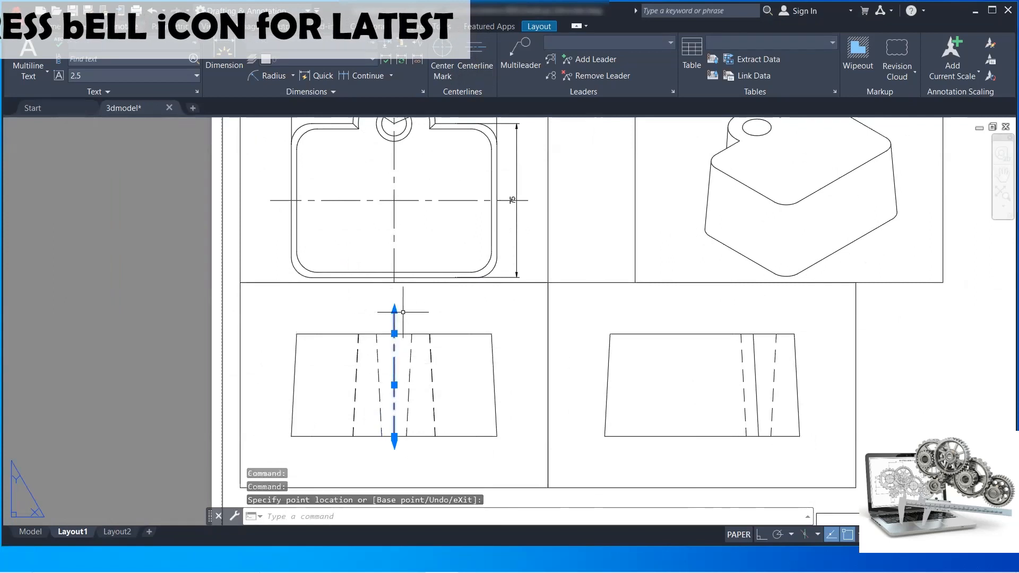
pyautogui.click(394, 443)
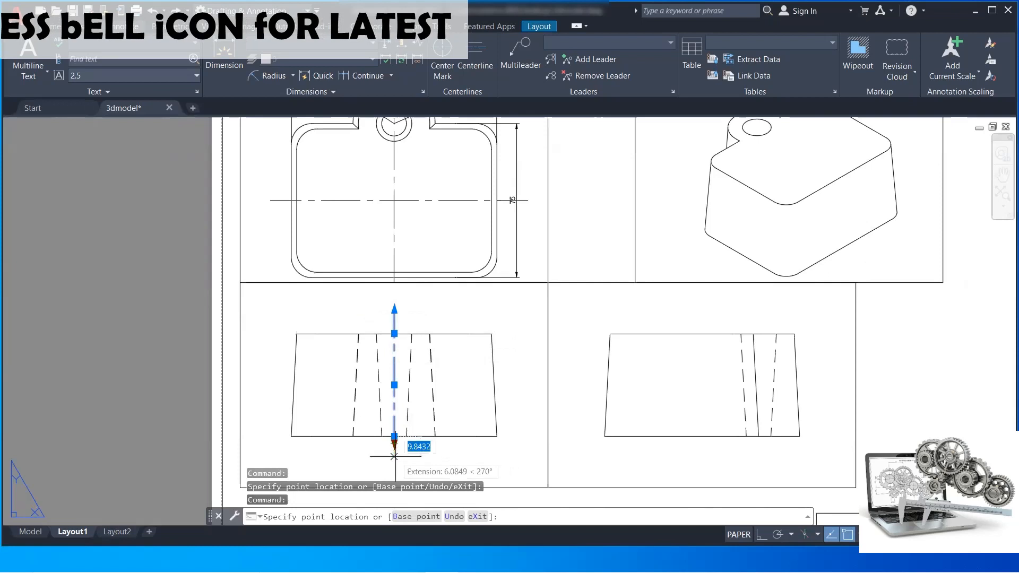
pyautogui.click(394, 455)
pyautogui.press('Escape')
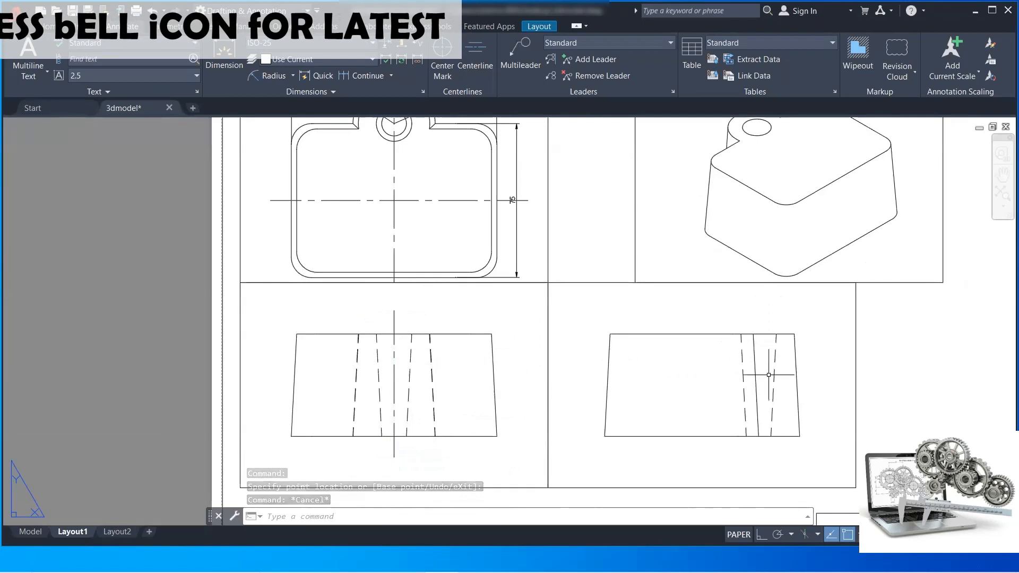
# Turn off the VPORTS layer and set it not to plot, hiding the viewport frames in the layout
pyautogui.moveTo(728, 358)
pyautogui.mouseDown(button='middle')
pyautogui.moveTo(658, 400)
pyautogui.moveTo(715, 382)
pyautogui.mouseUp(button='middle')
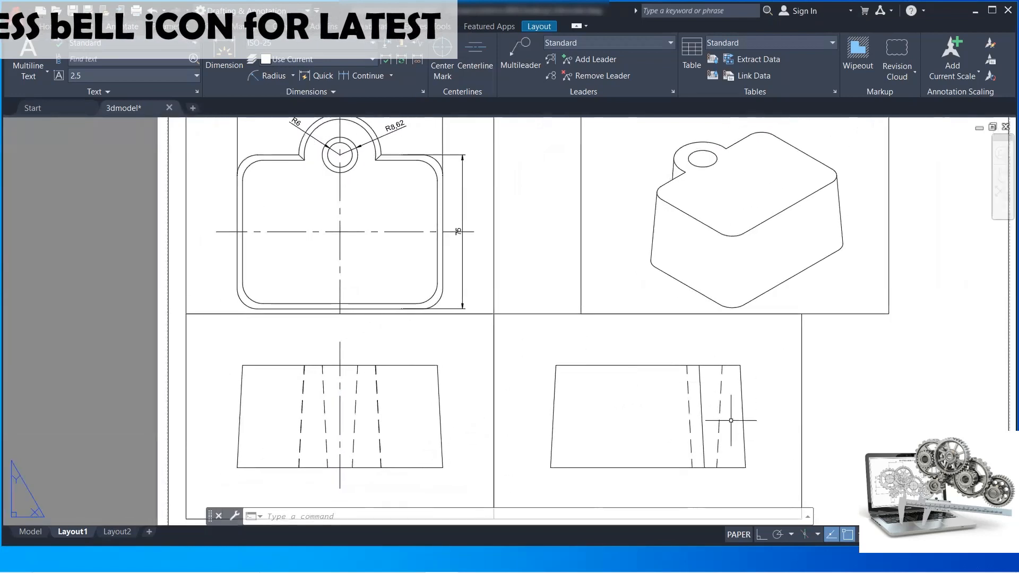
pyautogui.scroll(-4, 381, 379)
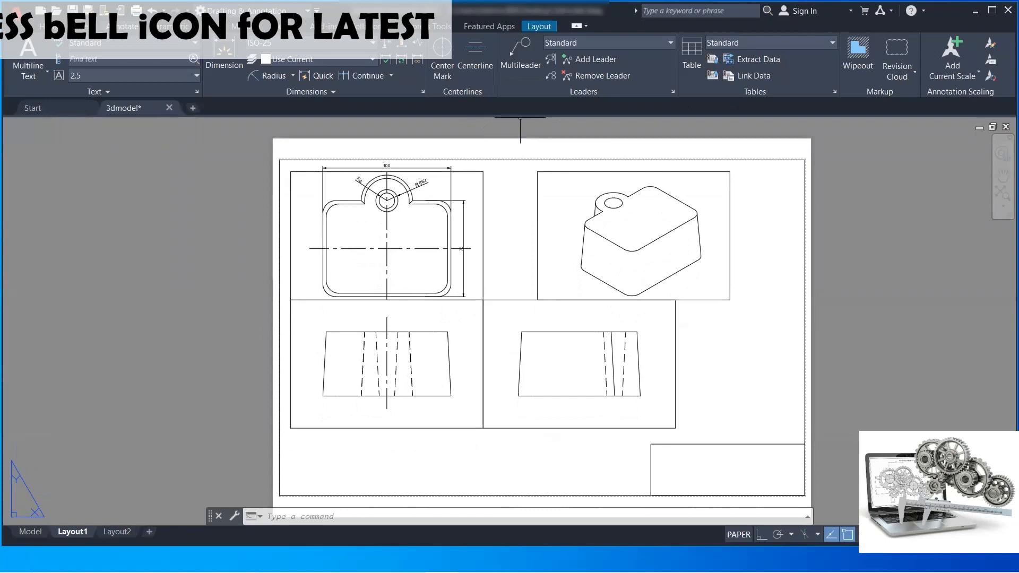
pyautogui.click(47, 26)
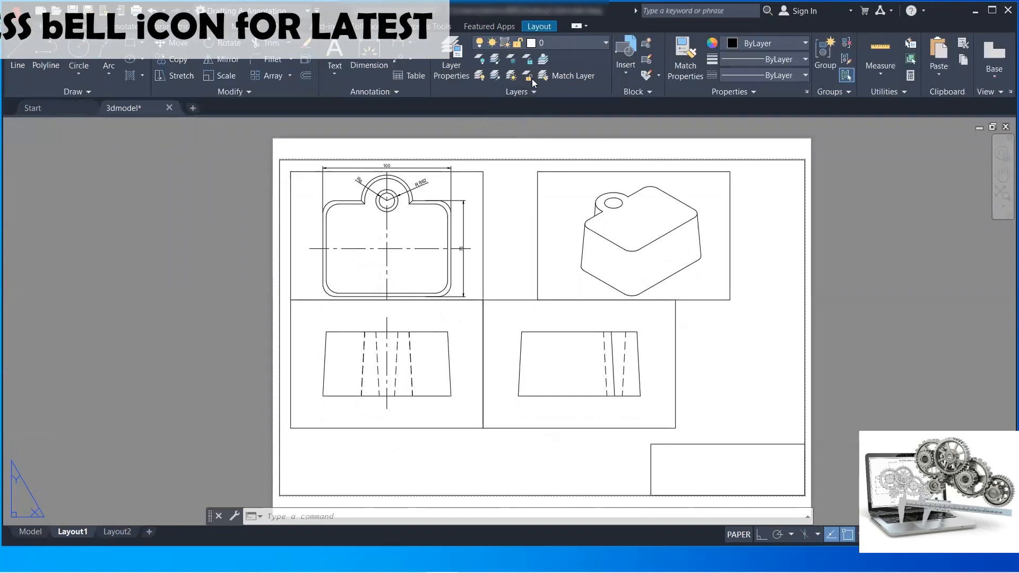
pyautogui.click(453, 70)
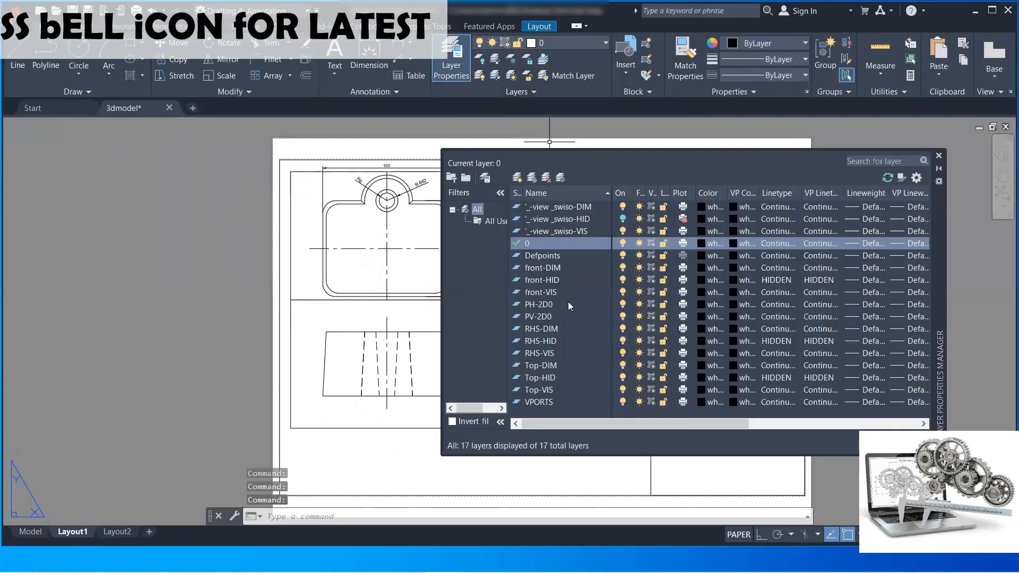
pyautogui.click(562, 402)
pyautogui.click(623, 401)
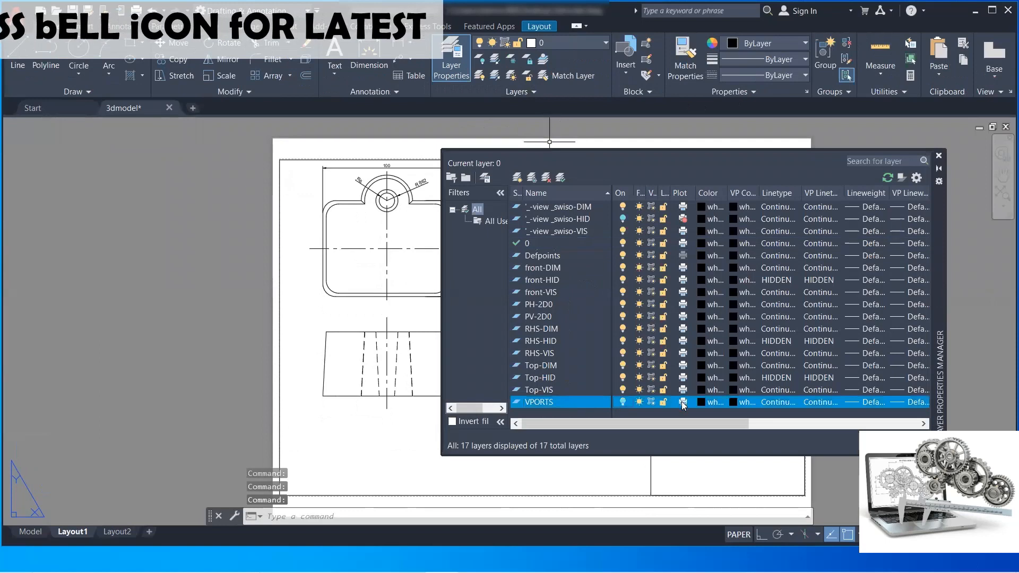
pyautogui.click(683, 401)
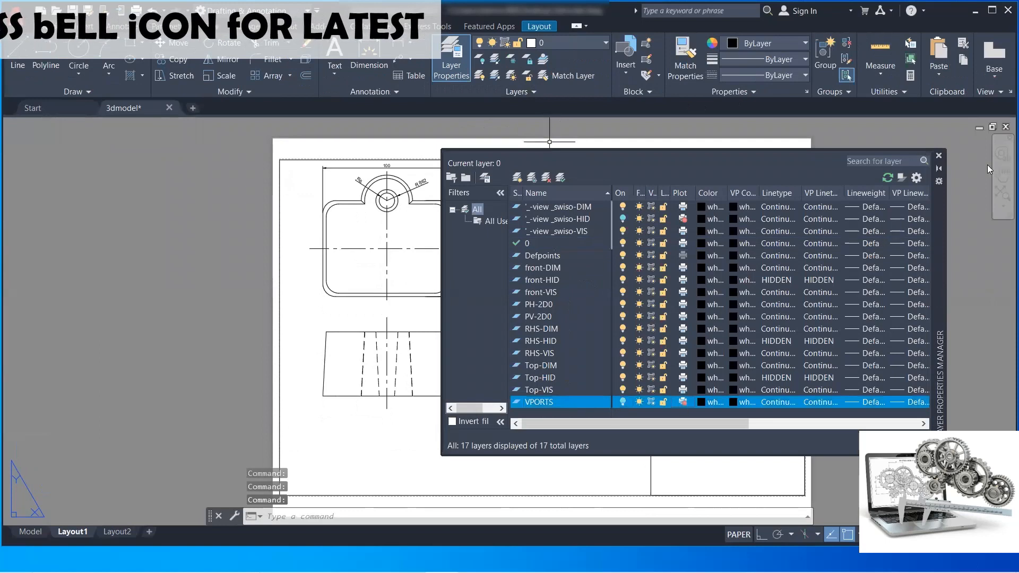
pyautogui.click(937, 157)
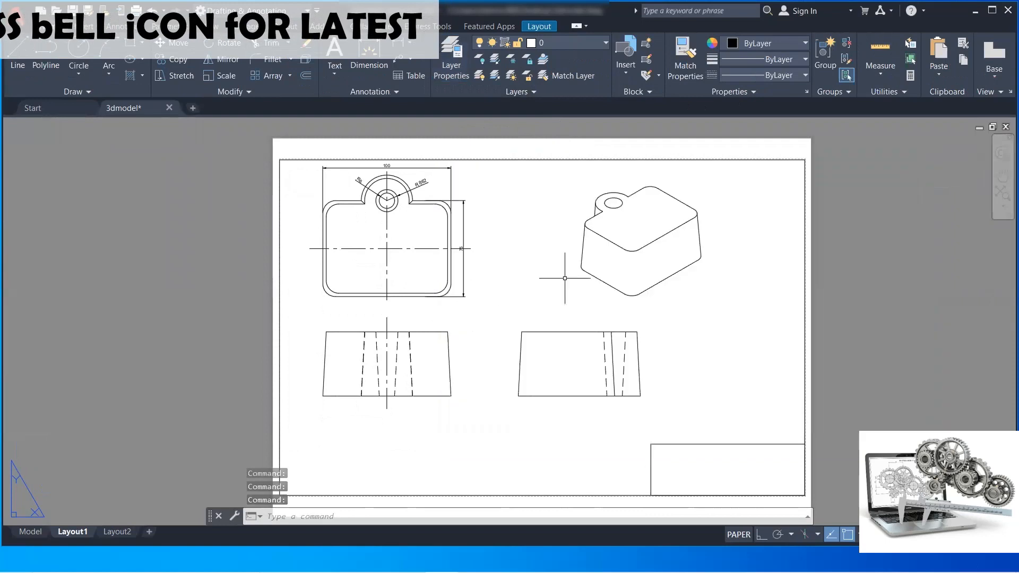
# Preview and plot Layout1 with AutoCAD PDF (High Quality Print).pc3 on ISO A3 paper at 1:1 scale
pyautogui.moveTo(432, 330); pyautogui.dragTo(419, 295, button='middle')
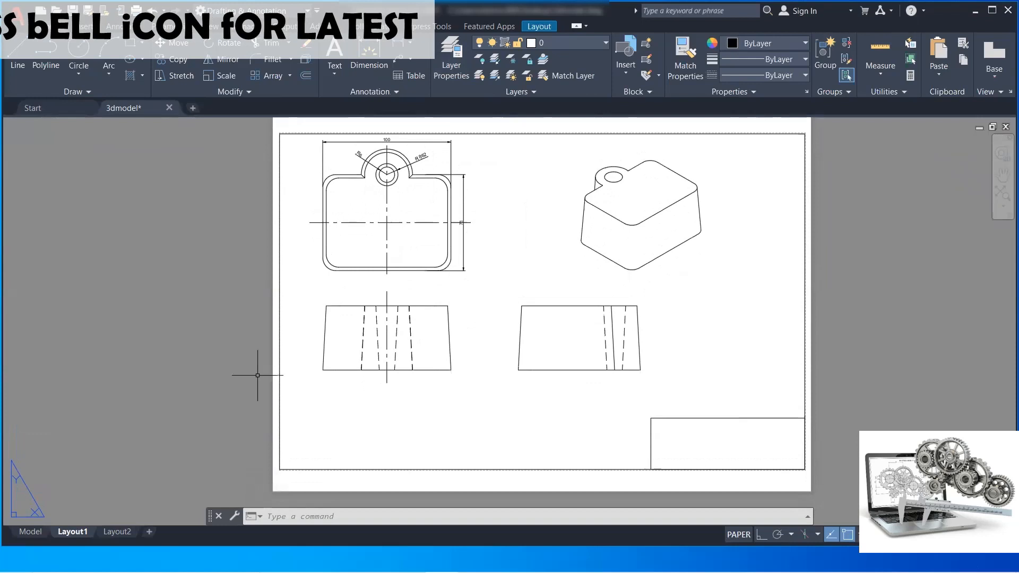
pyautogui.rightClick(73, 533)
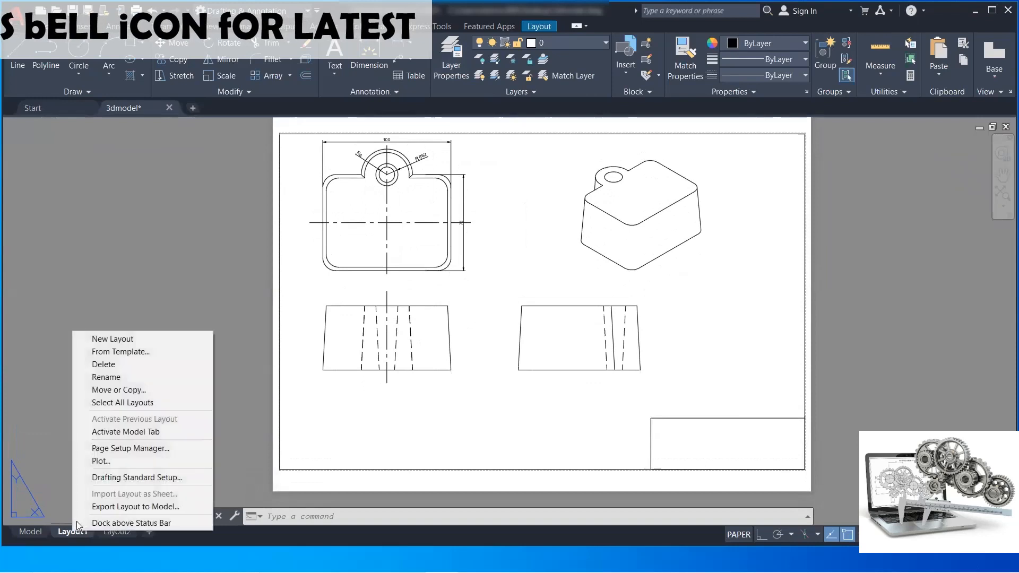
pyautogui.click(116, 462)
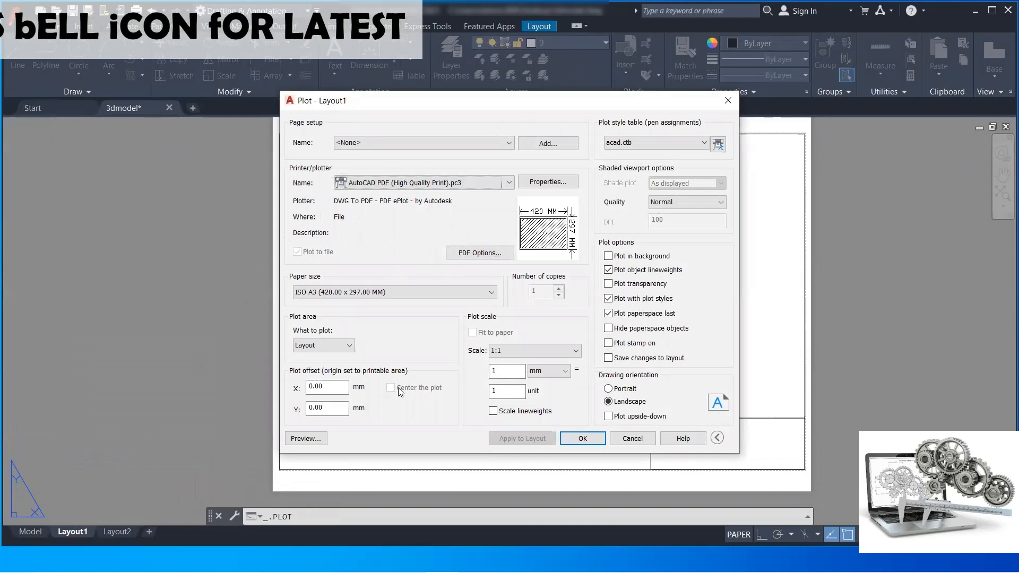
pyautogui.click(305, 439)
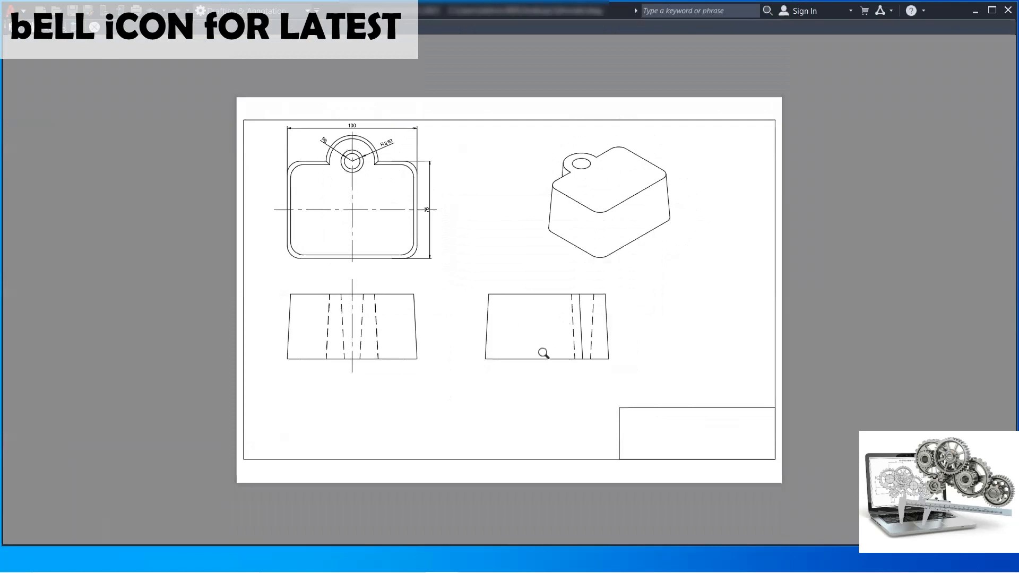
pyautogui.rightClick(494, 238)
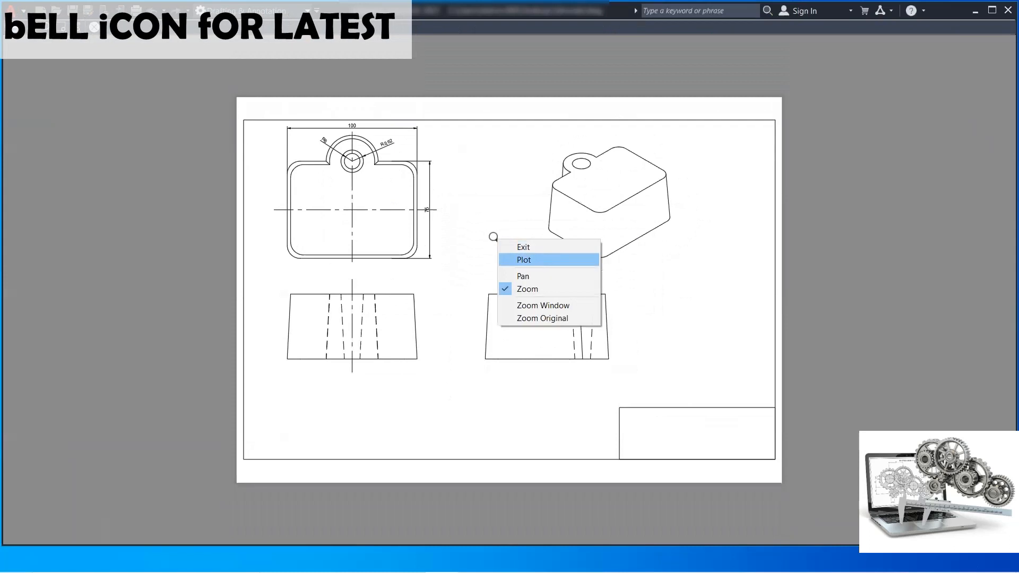
pyautogui.click(539, 264)
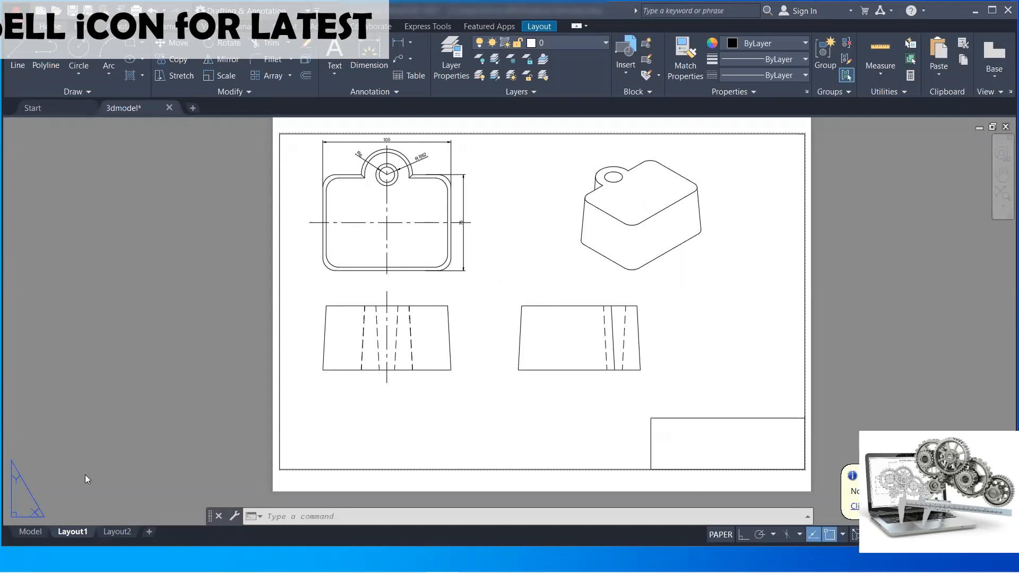
# Return to model space and view the 3D solid together with its projected views
pyautogui.click(35, 532)
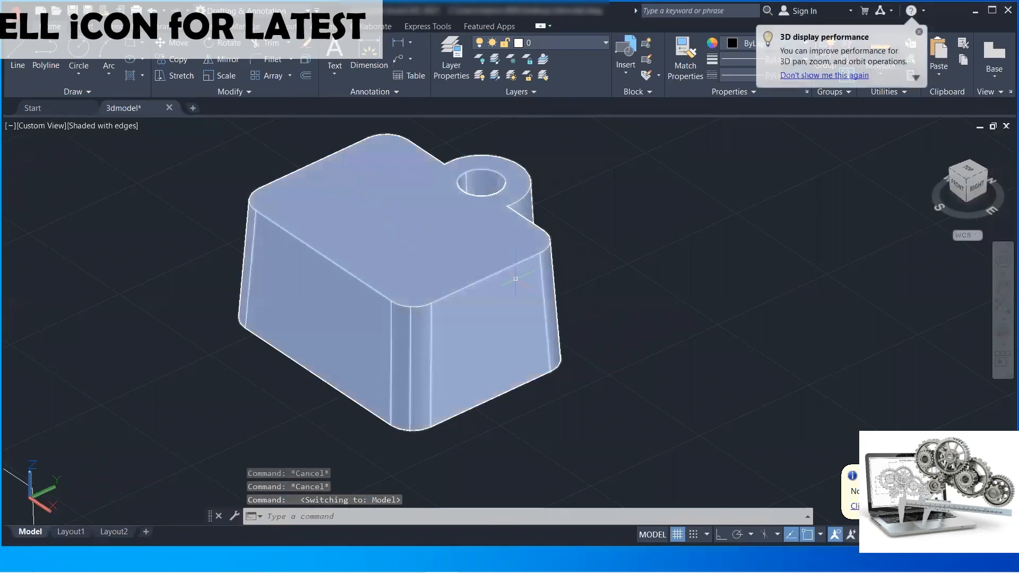
pyautogui.scroll(-6, 498, 280)
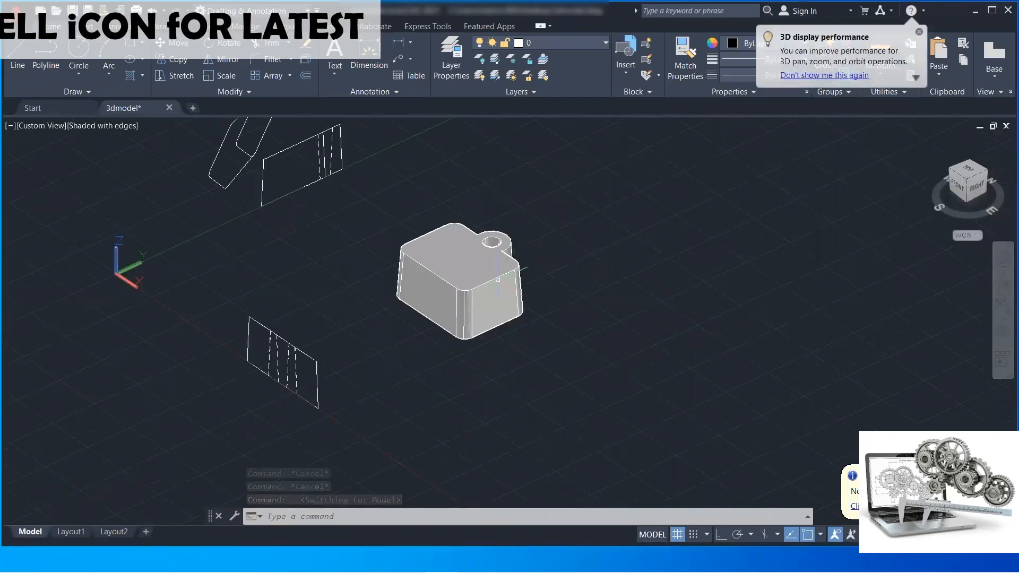
# Switch to the 3D Modeling workspace with the tapered solid enlarged in view
pyautogui.moveTo(423, 279); pyautogui.dragTo(432, 337, button='middle')
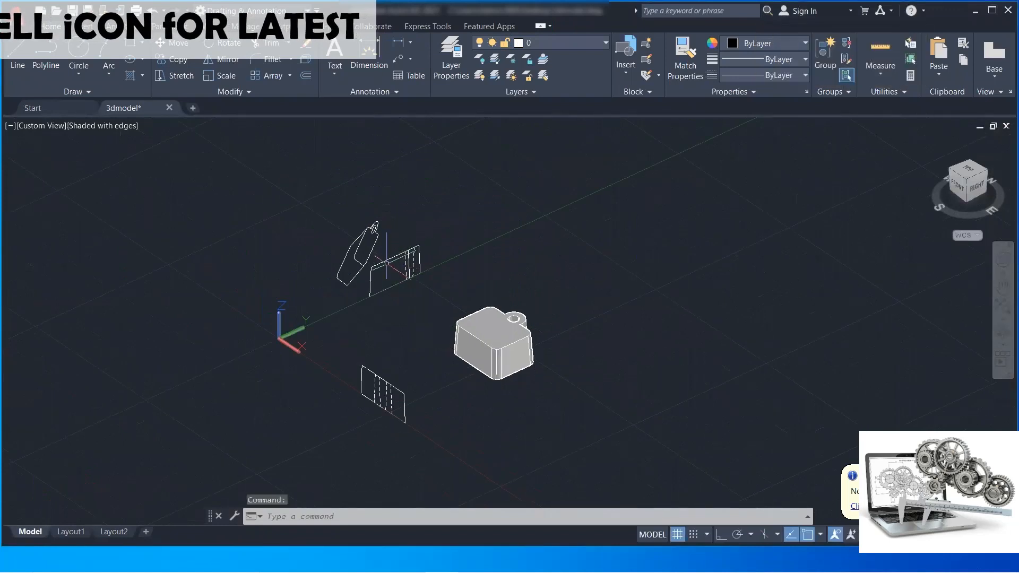
pyautogui.scroll(2, 387, 261)
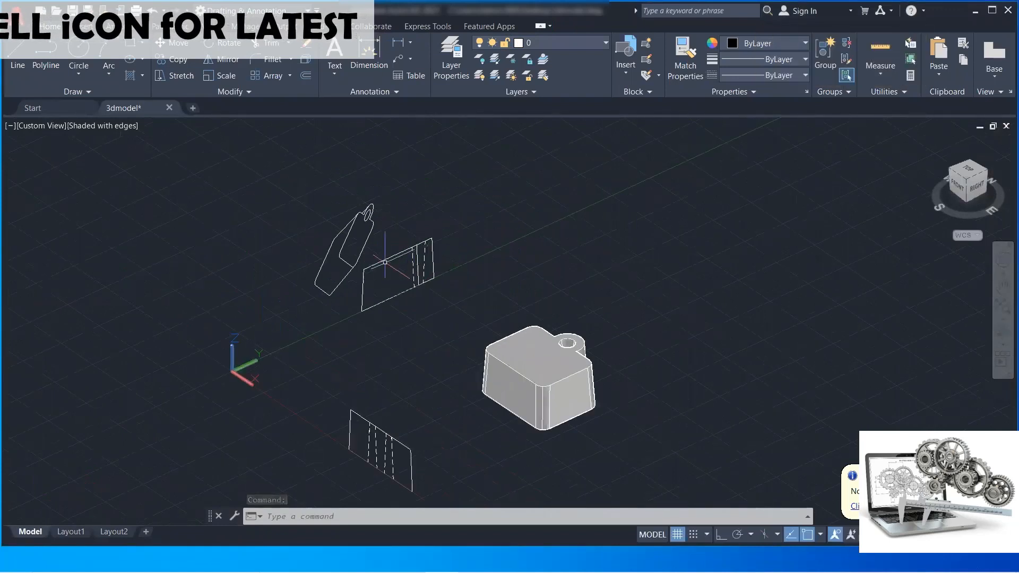
pyautogui.scroll(2, 414, 280)
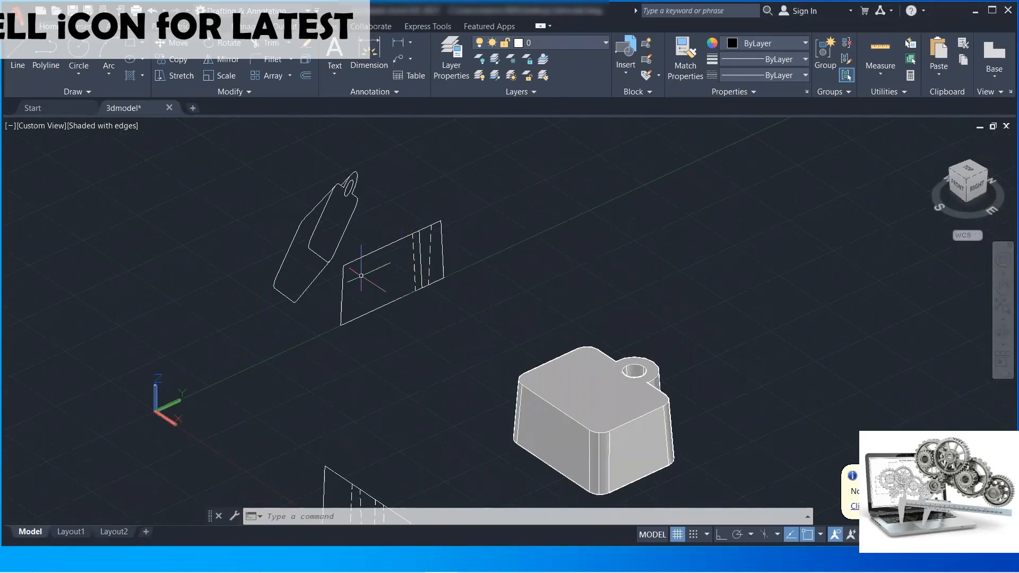
pyautogui.moveTo(472, 323); pyautogui.dragTo(428, 275, button='middle')
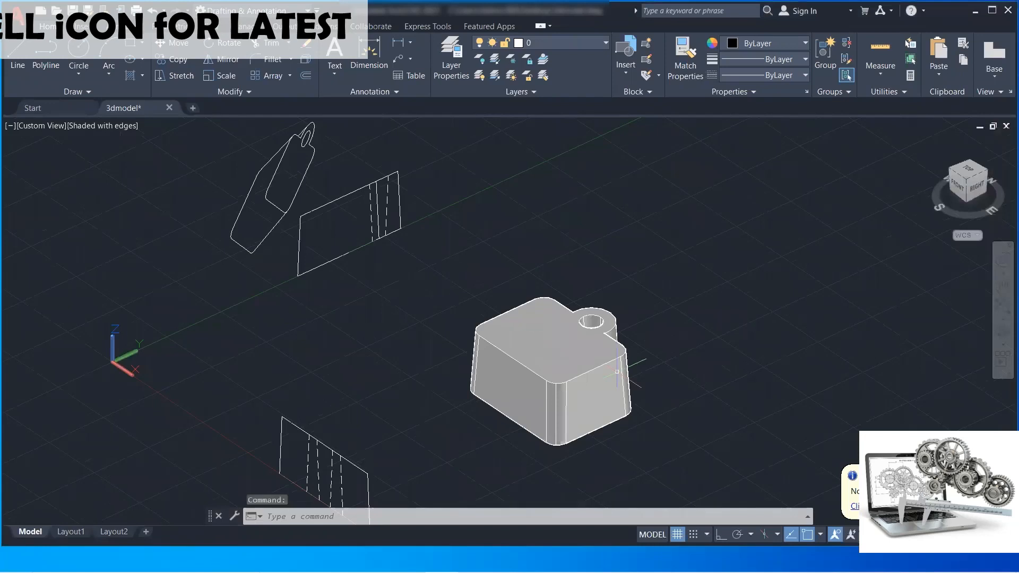
pyautogui.moveTo(619, 374); pyautogui.dragTo(577, 338, button='middle')
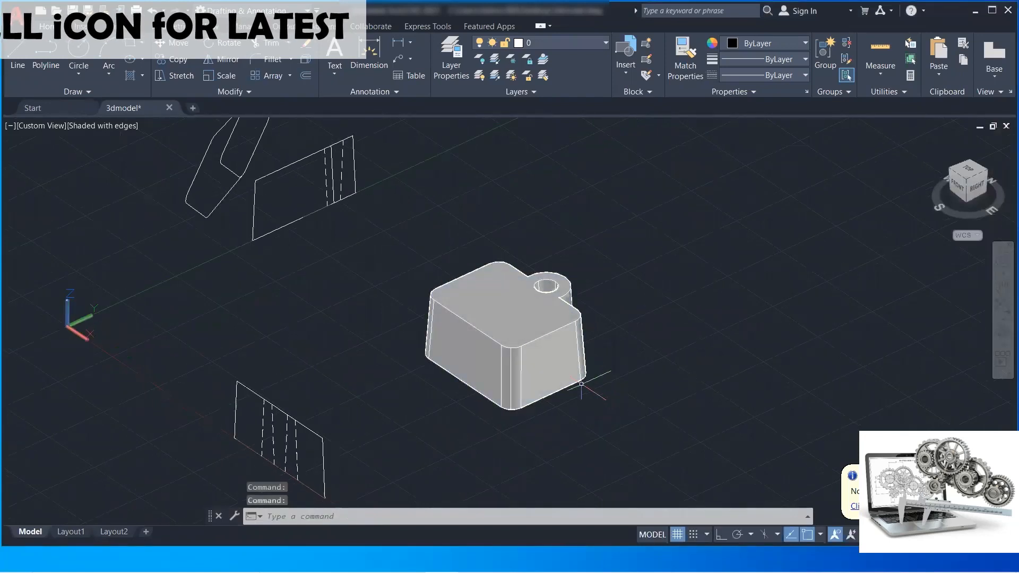
pyautogui.scroll(2, 581, 383)
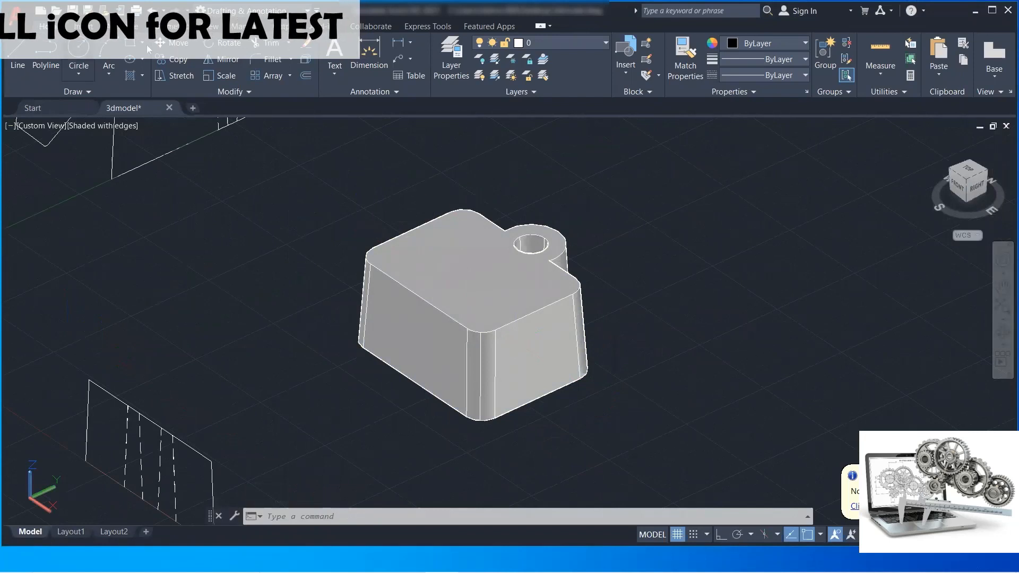
pyautogui.click(219, 12)
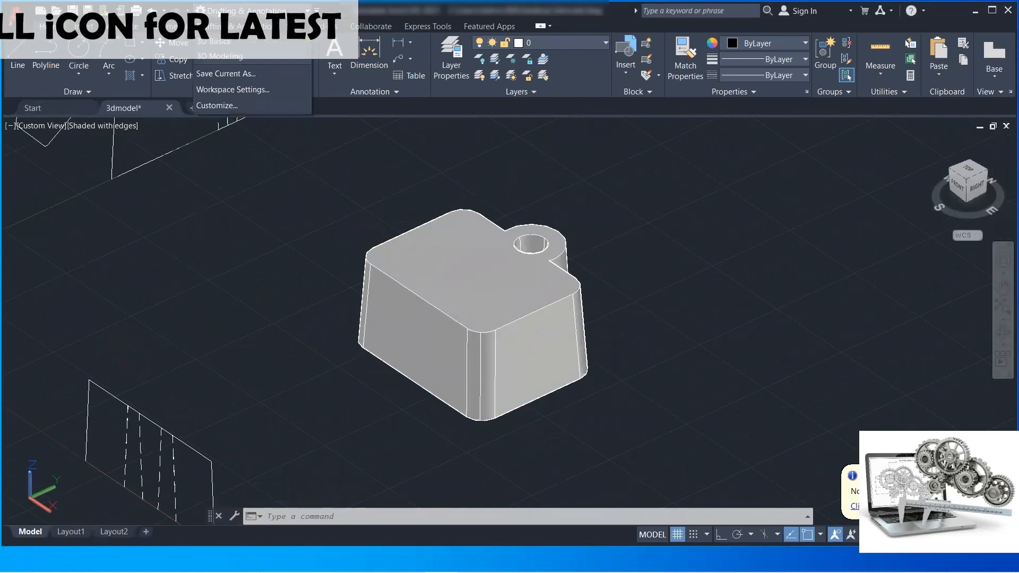
pyautogui.click(234, 58)
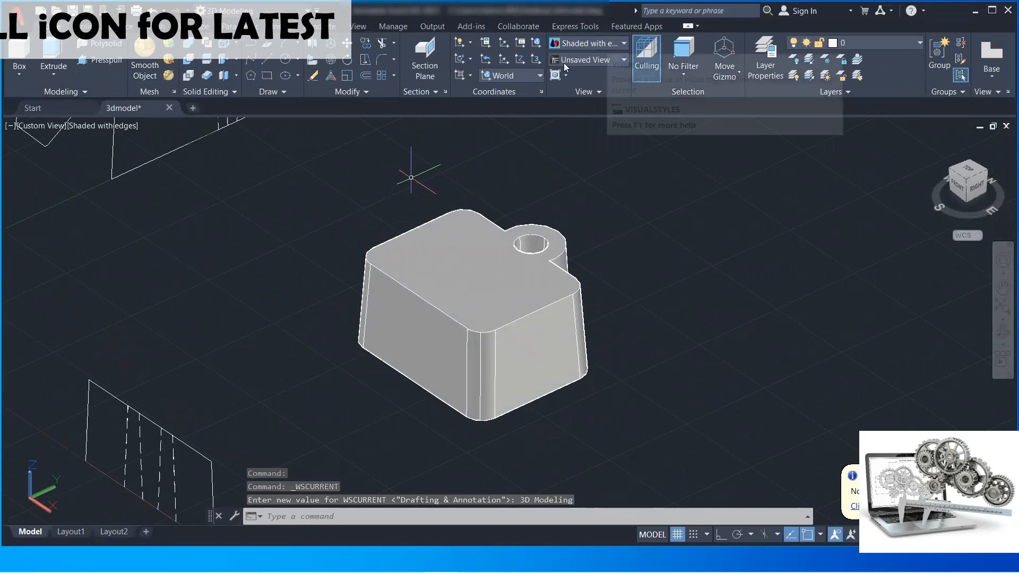
# Set the current UCS to the preset Left orientation
pyautogui.click(584, 43)
pyautogui.click(590, 43)
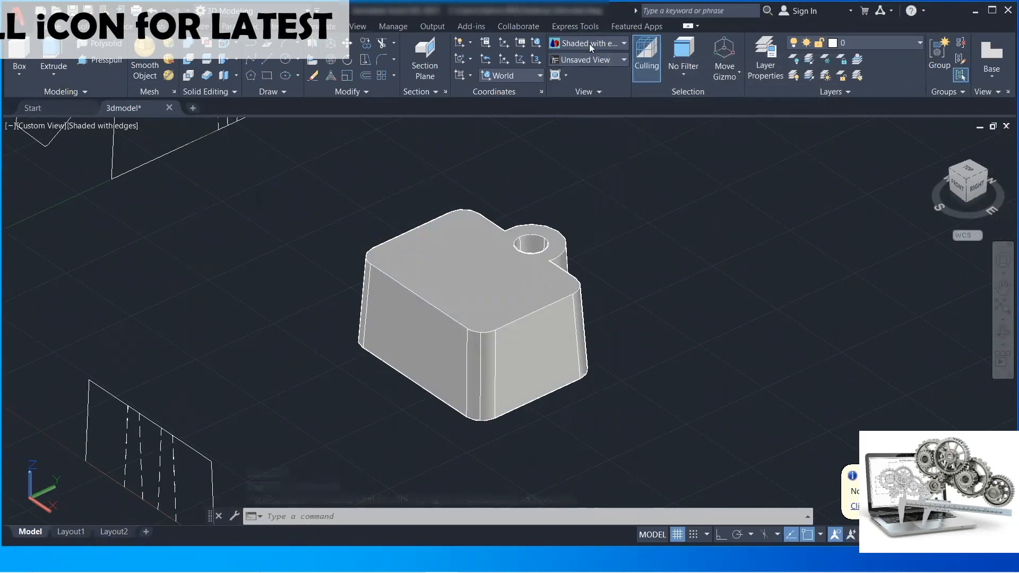
pyautogui.click(591, 42)
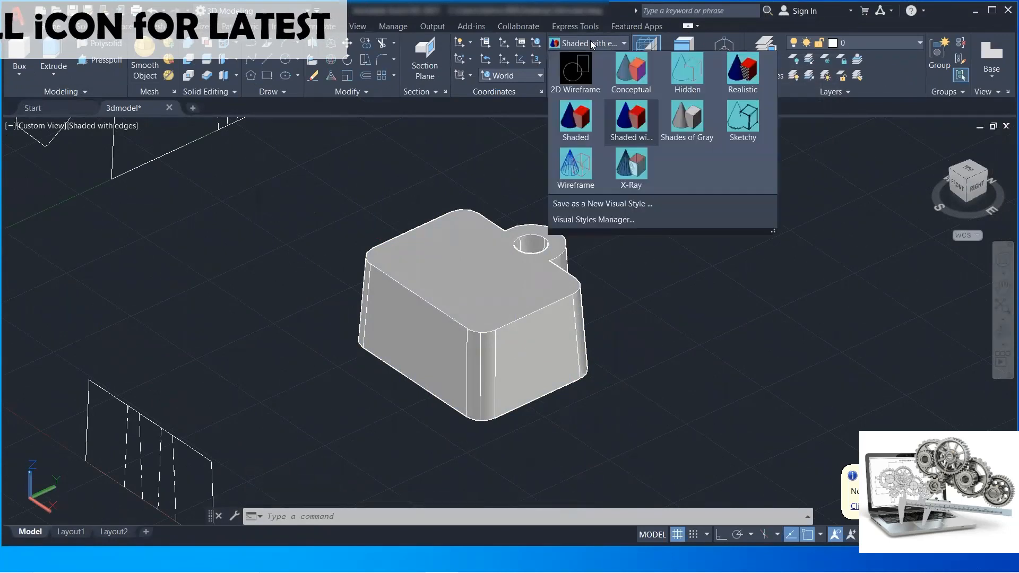
pyautogui.click(590, 41)
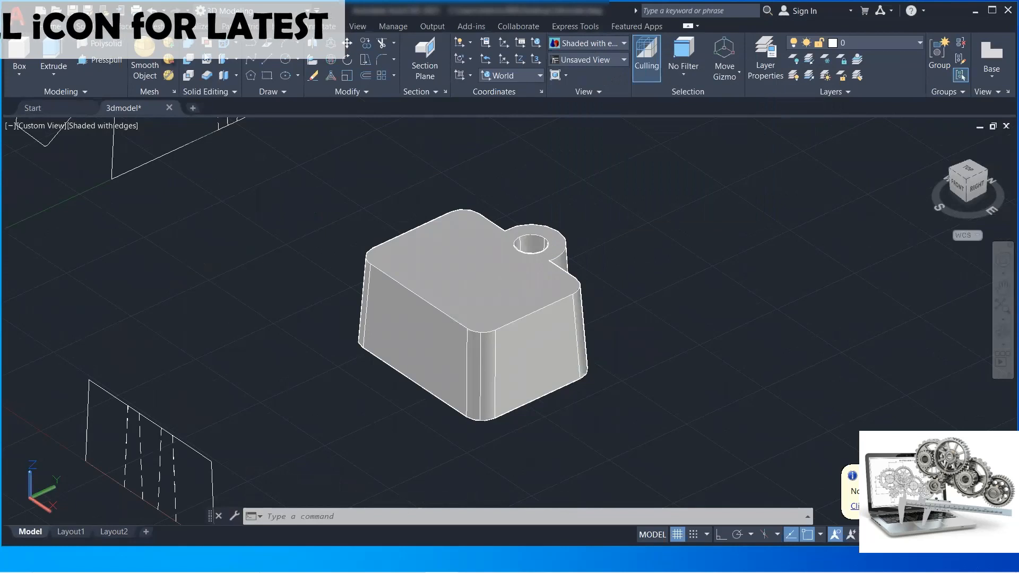
pyautogui.click(525, 76)
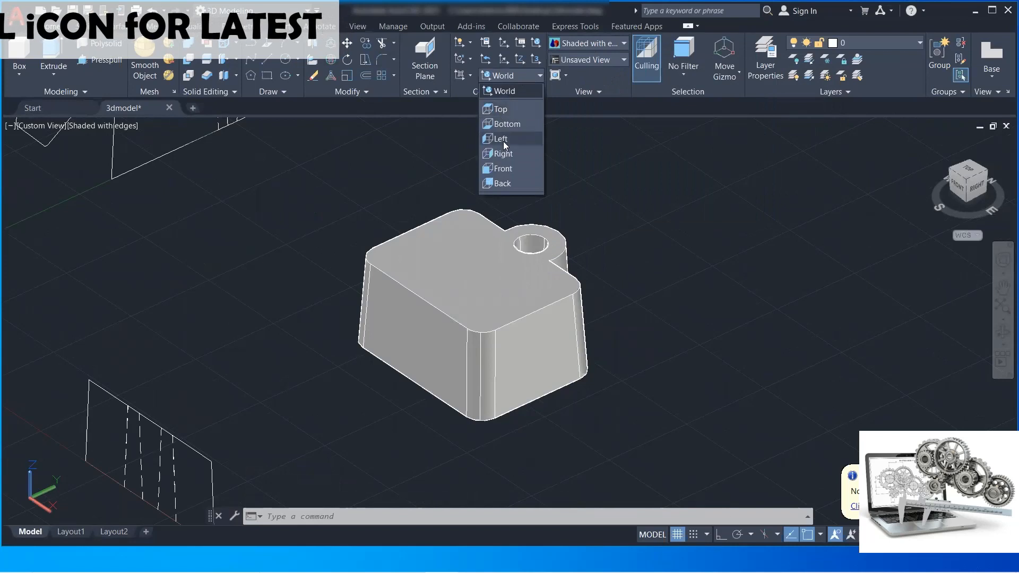
pyautogui.click(502, 139)
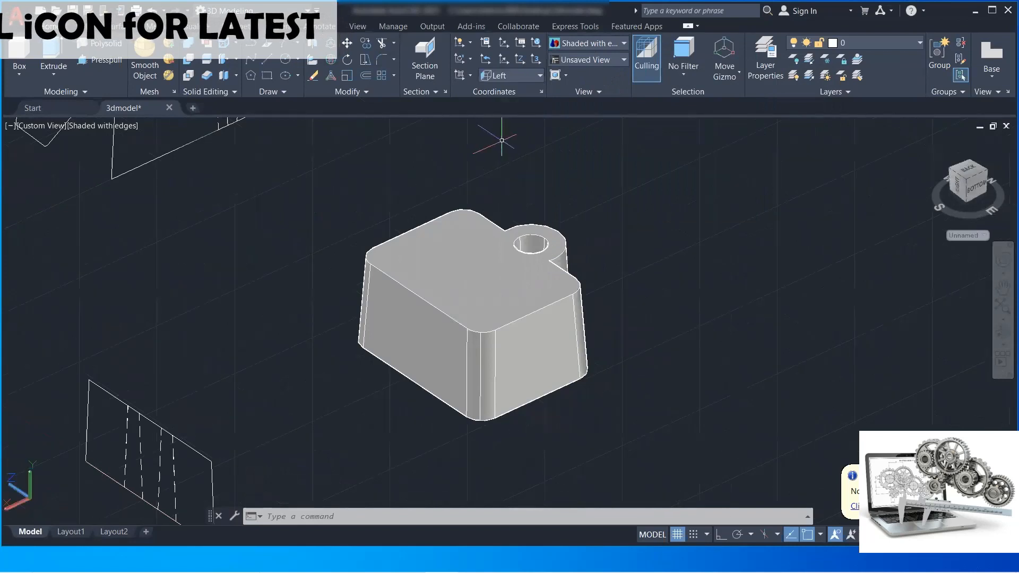
# Create a cylinder with a 6 mm base radius and 125 mm height in the empty space beside the solid body
pyautogui.click(19, 74)
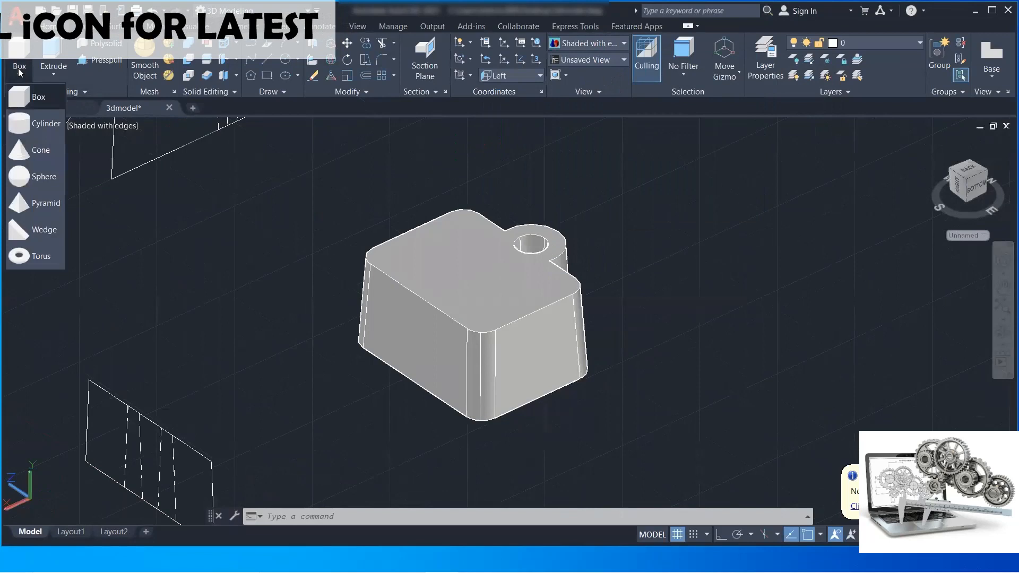
pyautogui.click(29, 121)
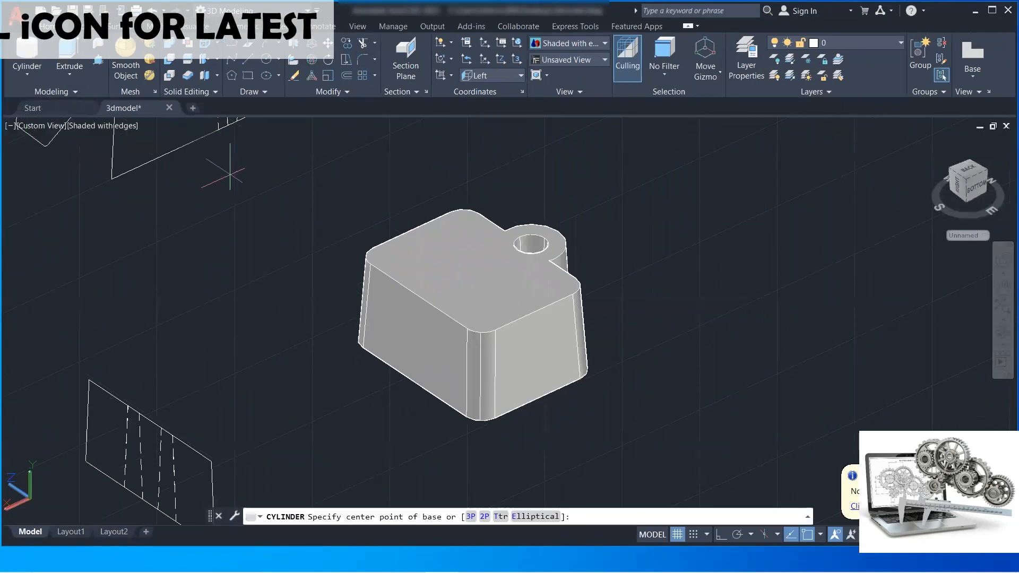
pyautogui.click(229, 311)
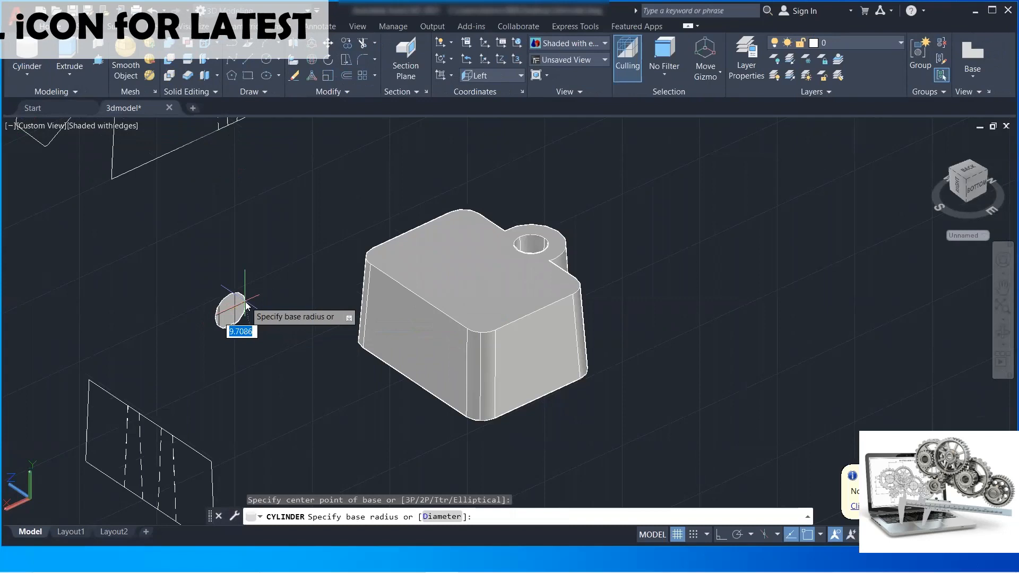
pyautogui.press('Return')
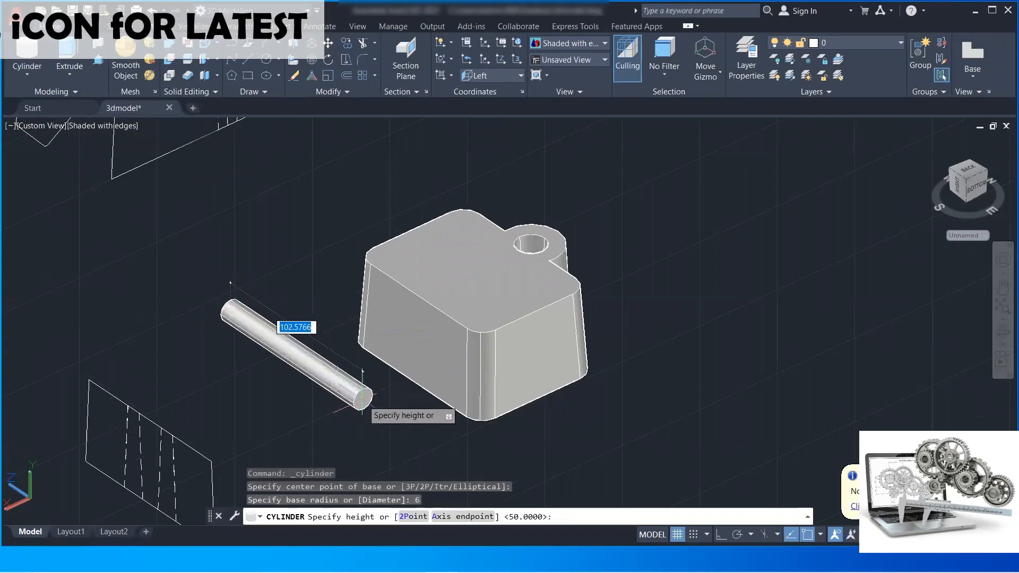
pyautogui.write('125')
pyautogui.press('Return')
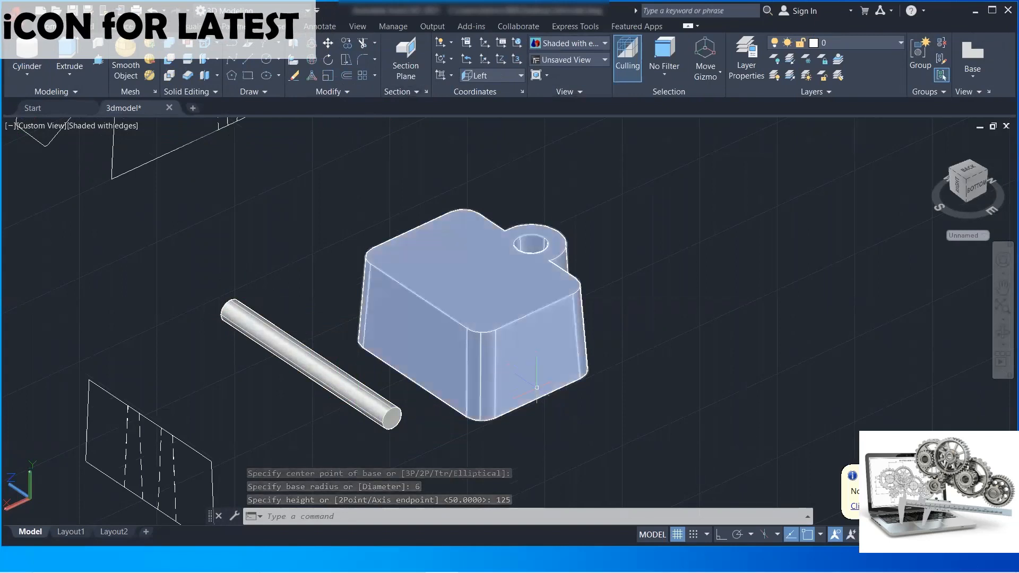
# Display the model in 2D Wireframe and draw a line joining the midpoints of the tapered side face's lower and upper edges
pyautogui.click(575, 45)
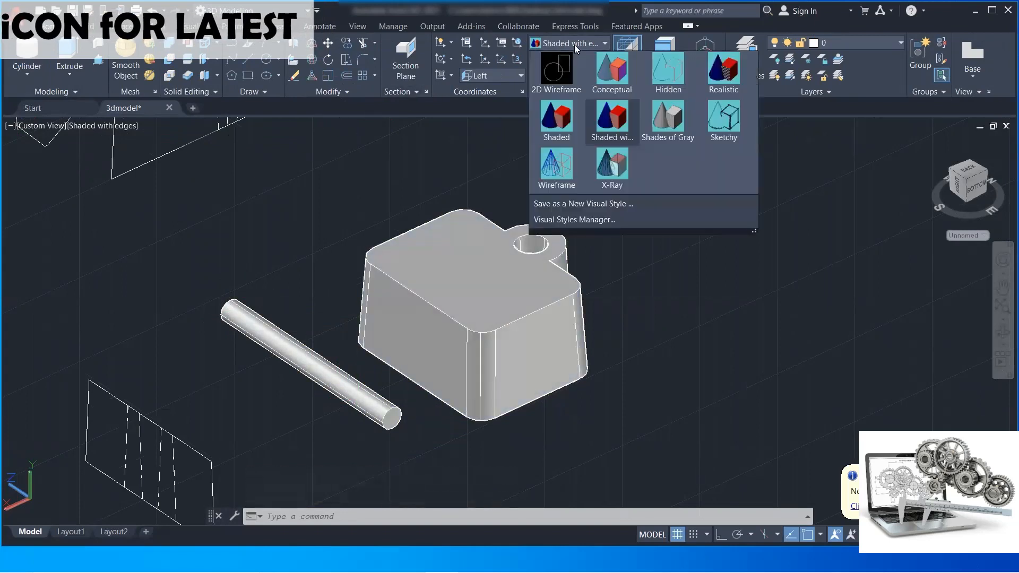
pyautogui.click(557, 69)
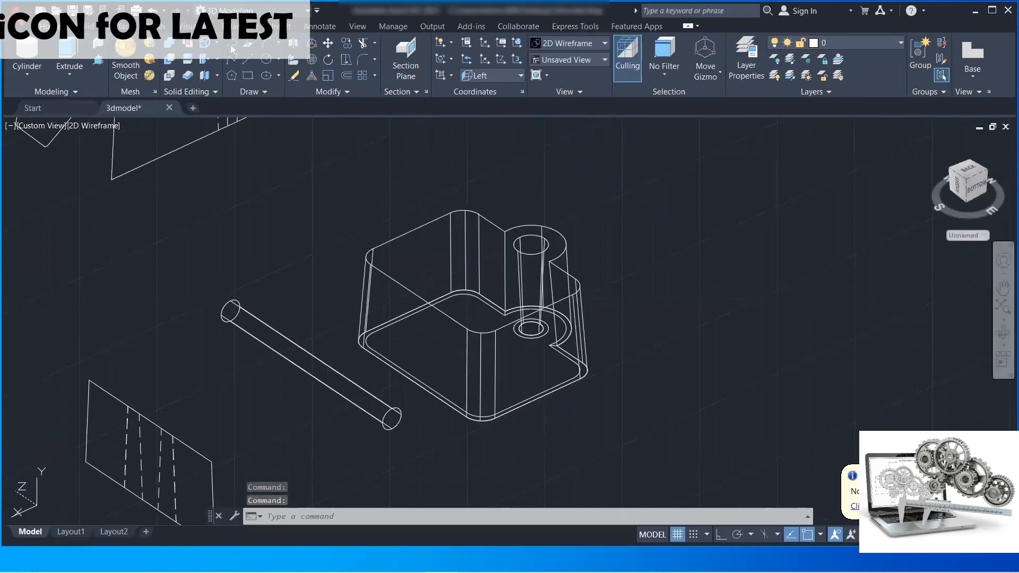
pyautogui.click(249, 60)
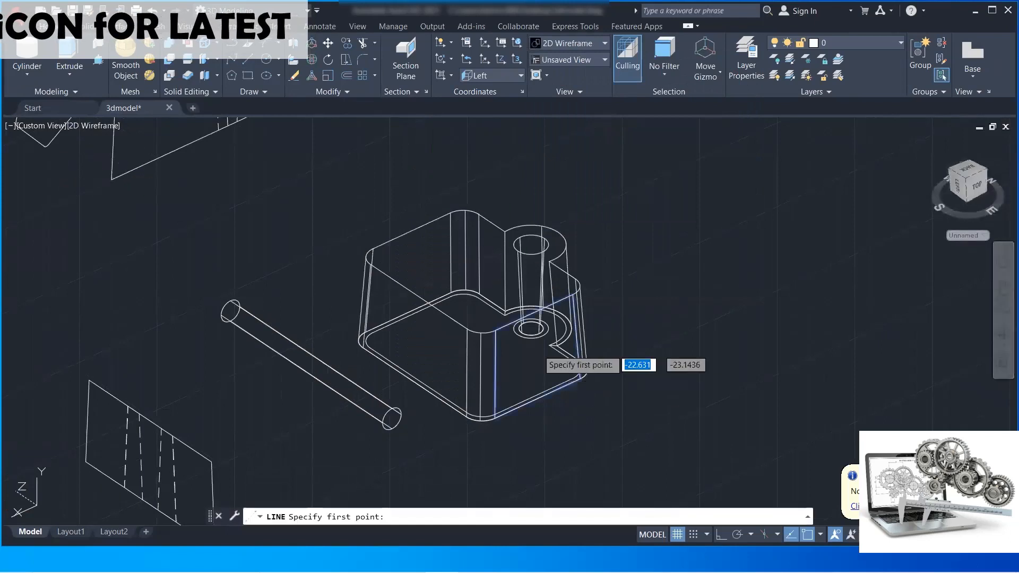
pyautogui.scroll(2, 551, 398)
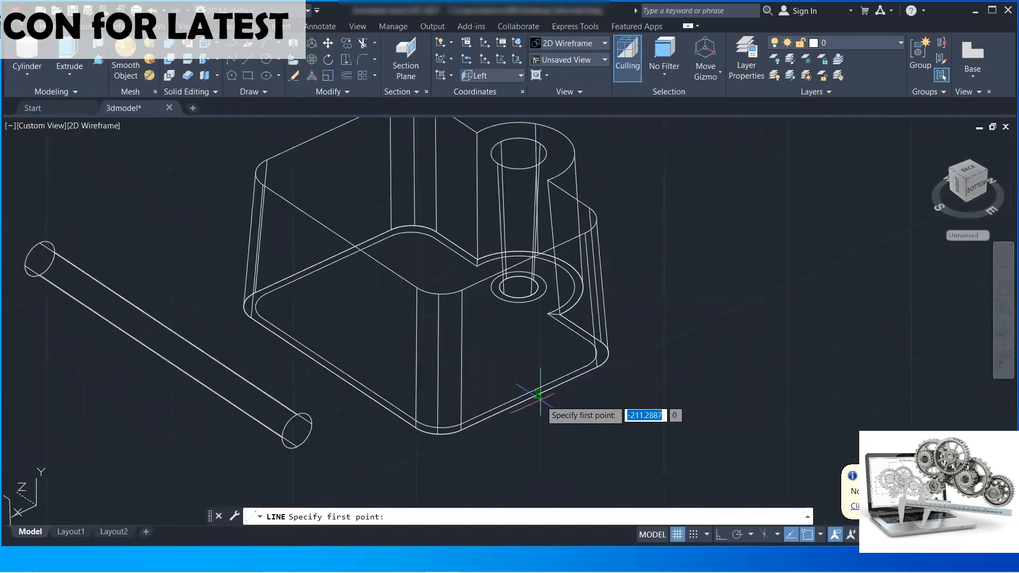
pyautogui.click(529, 397)
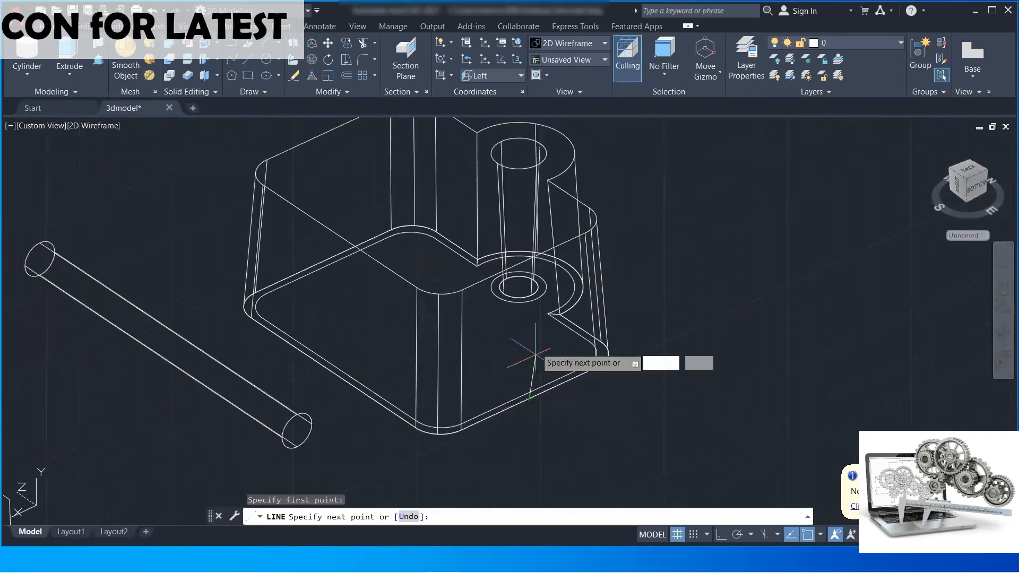
pyautogui.click(523, 261)
pyautogui.rightClick(644, 256)
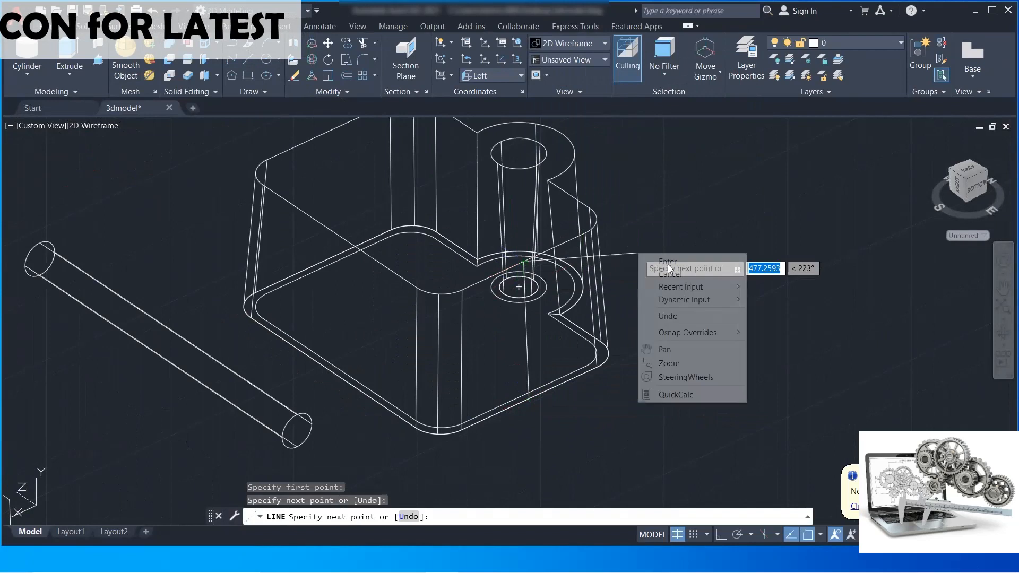
pyautogui.click(653, 261)
# Move the cylinder from the center of its near end to the midpoint of the line on the side face
pyautogui.moveTo(164, 376); pyautogui.dragTo(218, 351, button='middle')
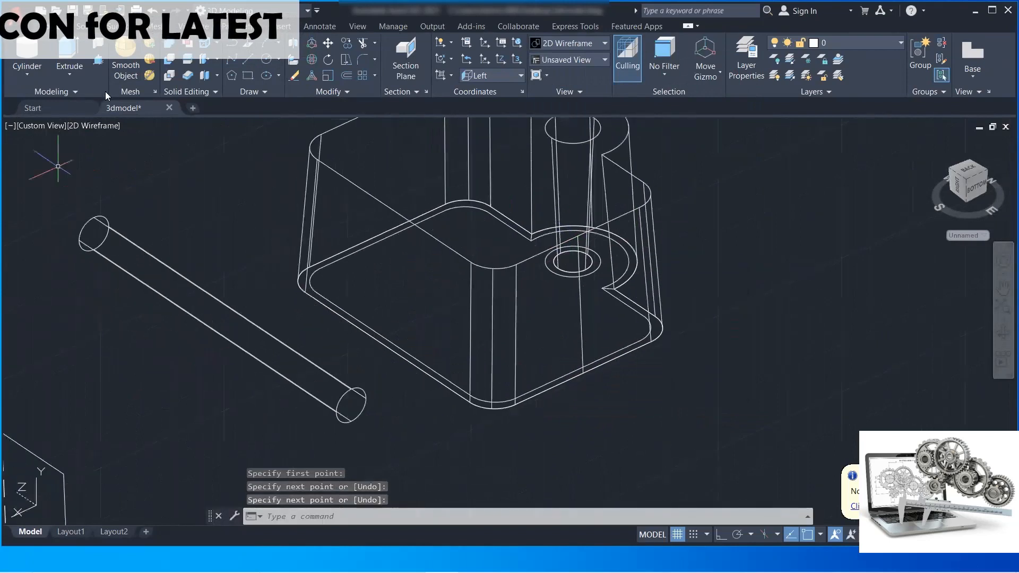
pyautogui.click(328, 46)
pyautogui.click(167, 252)
pyautogui.click(159, 277)
pyautogui.press('Return')
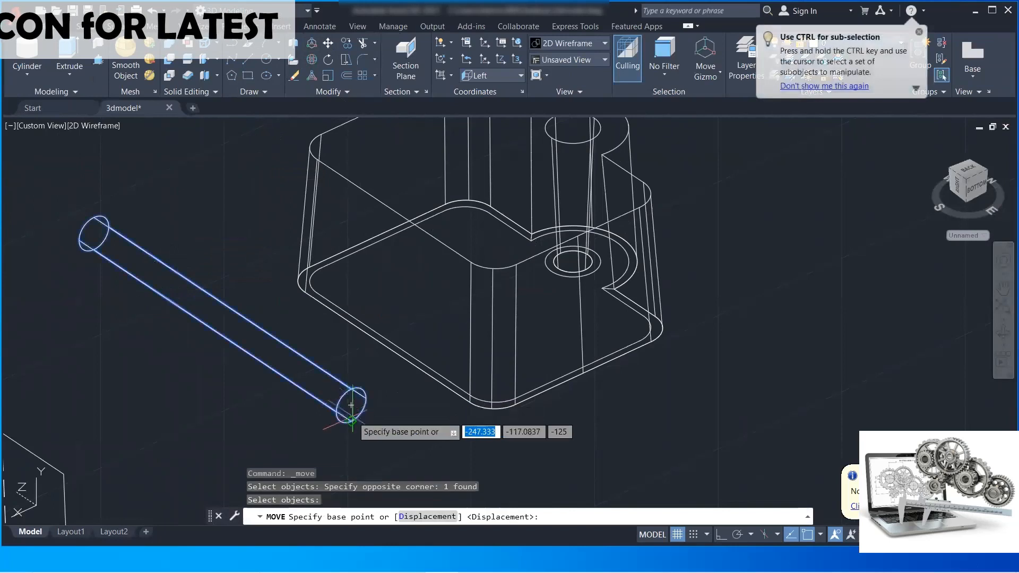
pyautogui.click(350, 405)
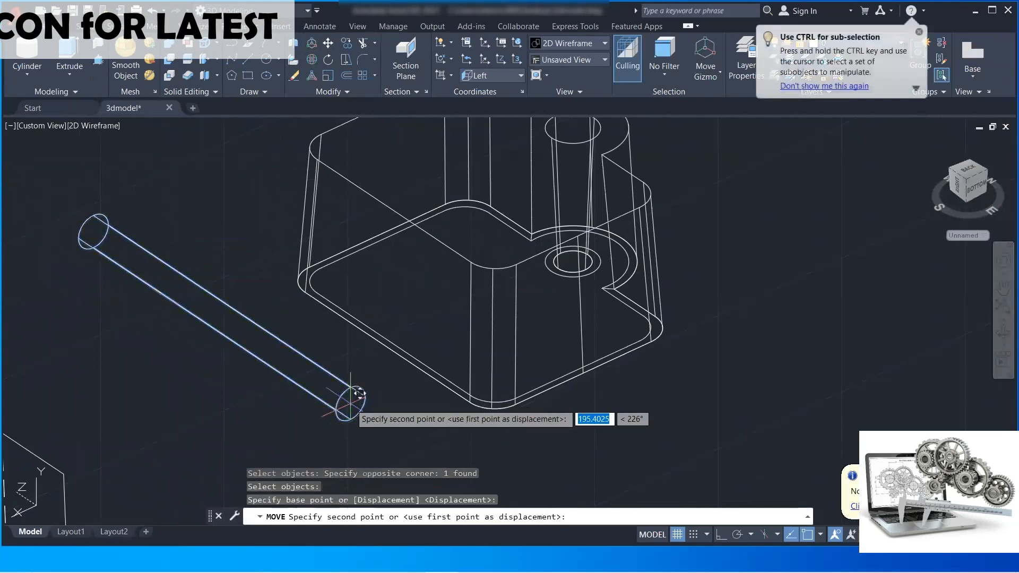
pyautogui.click(587, 289)
# With Ortho on, move the cylinder 5 mm along its axis so its near end projects outward from the side face
pyautogui.moveTo(589, 285); pyautogui.dragTo(536, 321, button='middle')
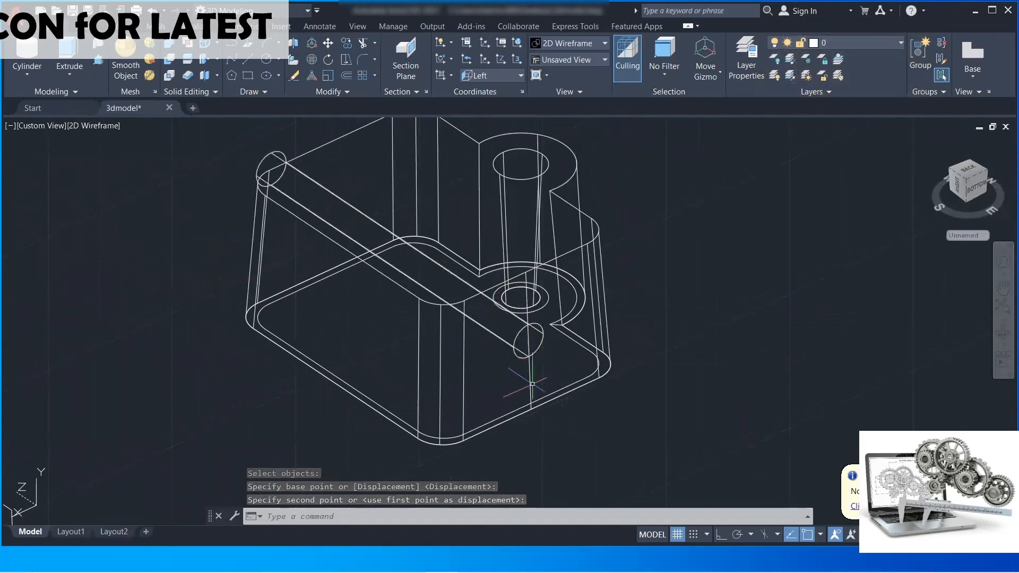
pyautogui.click(517, 334)
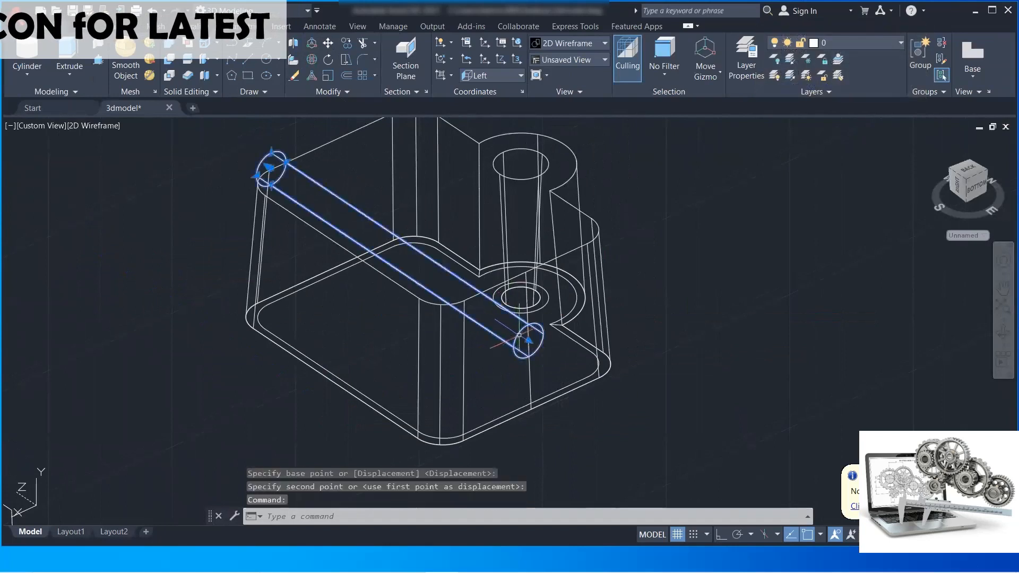
pyautogui.click(328, 43)
pyautogui.click(528, 339)
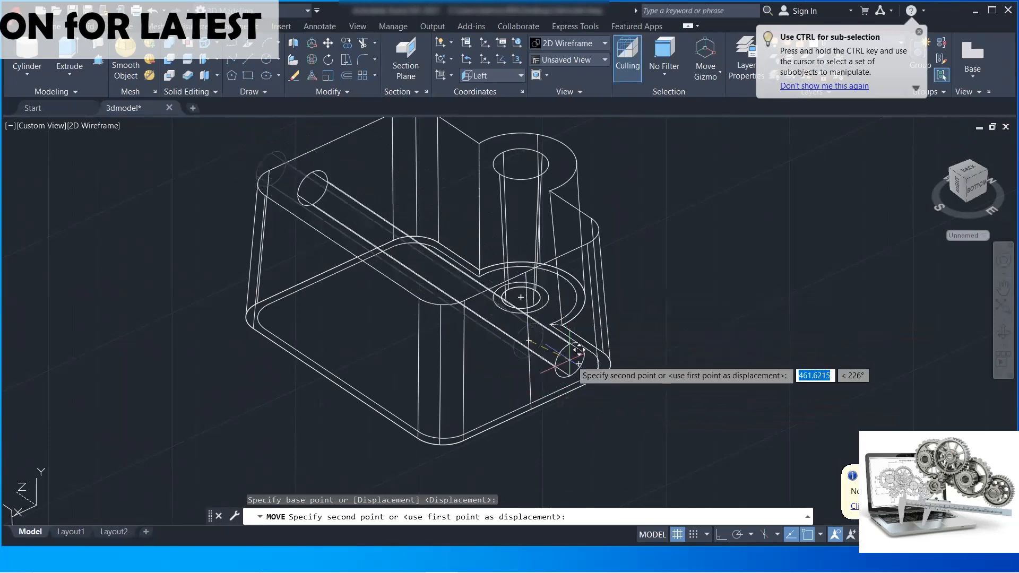
pyautogui.click(720, 535)
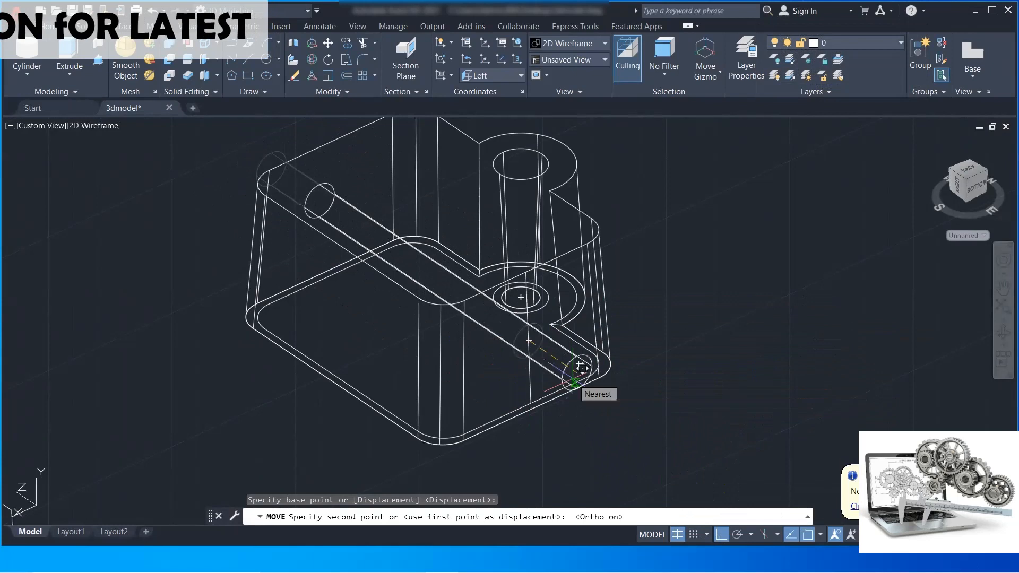
pyautogui.write('5')
pyautogui.press('Return')
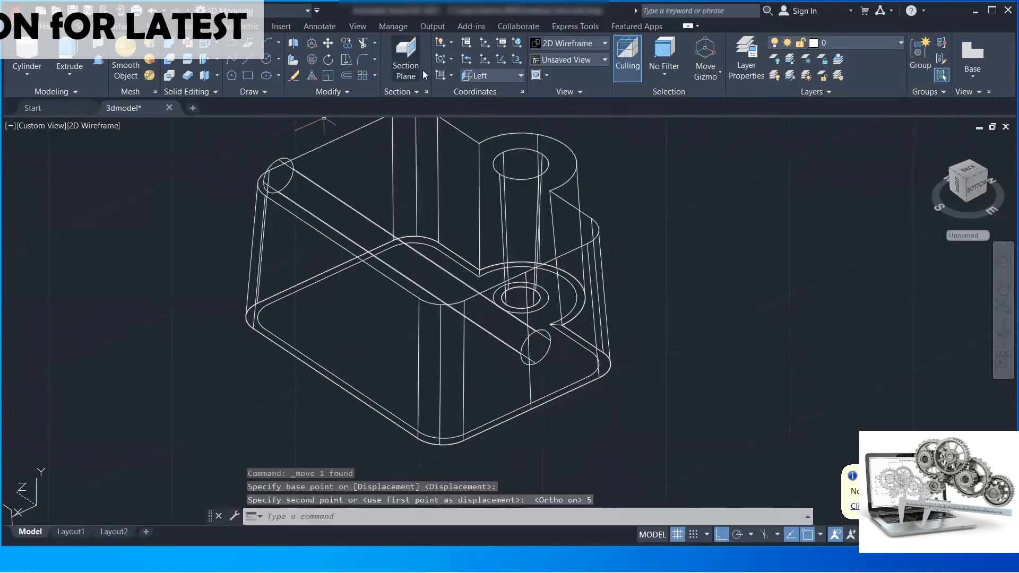
# Display the model in Shaded with Edges and orbit it to view the cylinder's projecting end together with the opposite tapered side face
pyautogui.click(577, 44)
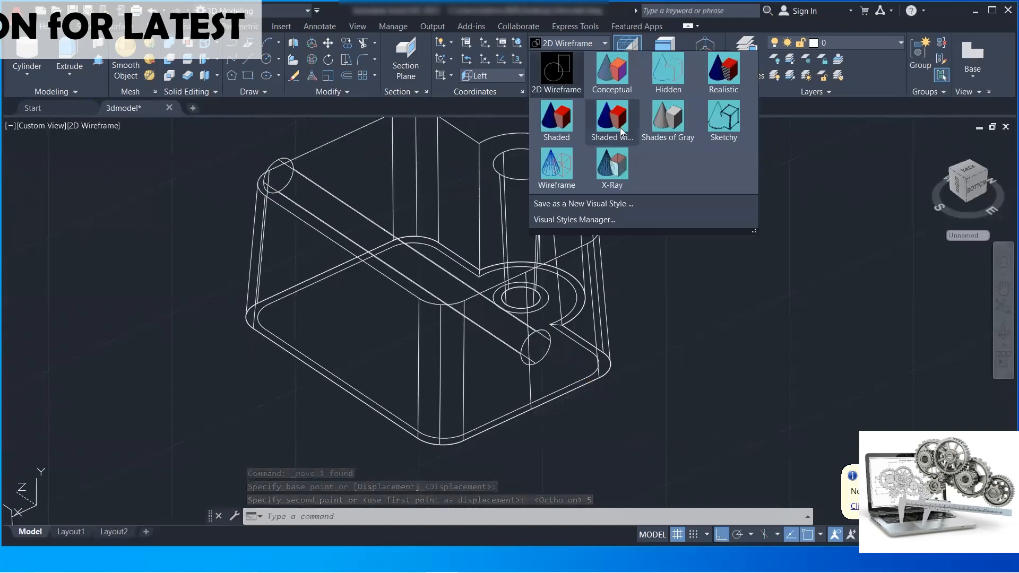
pyautogui.click(622, 131)
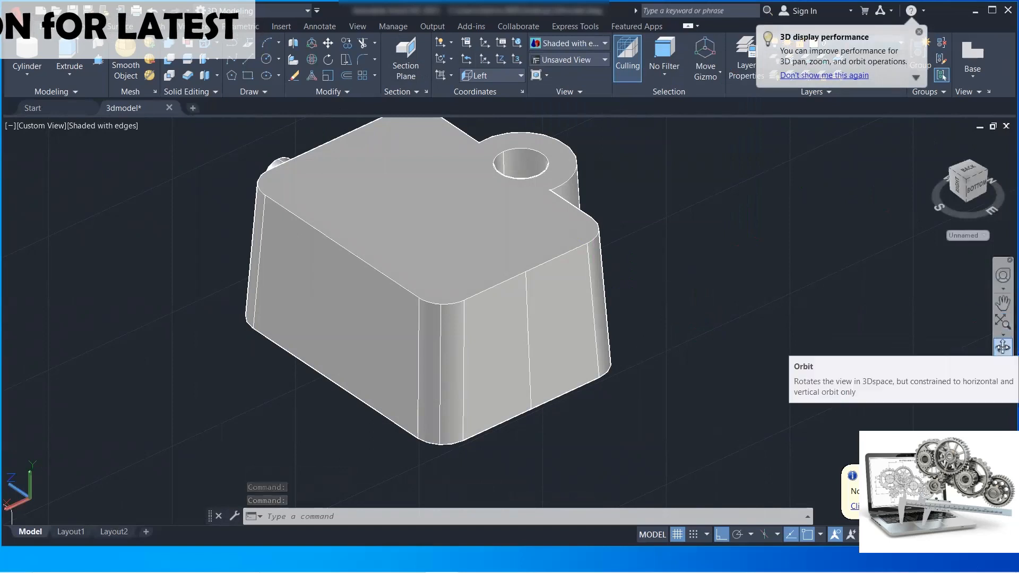
pyautogui.click(1003, 348)
pyautogui.moveTo(491, 314); pyautogui.dragTo(619, 355)
pyautogui.scroll(3, 592, 331)
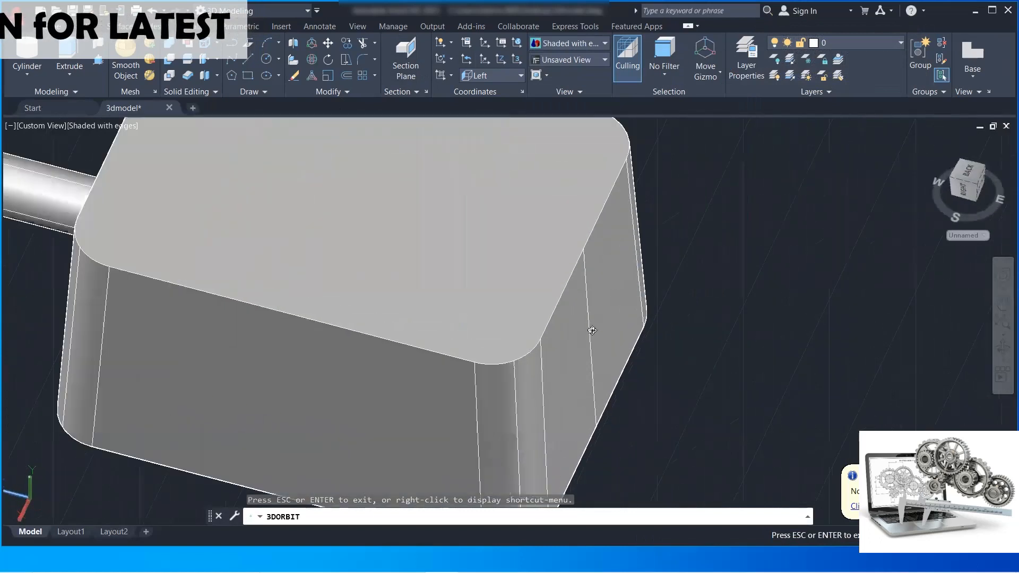
pyautogui.scroll(-2, 592, 317)
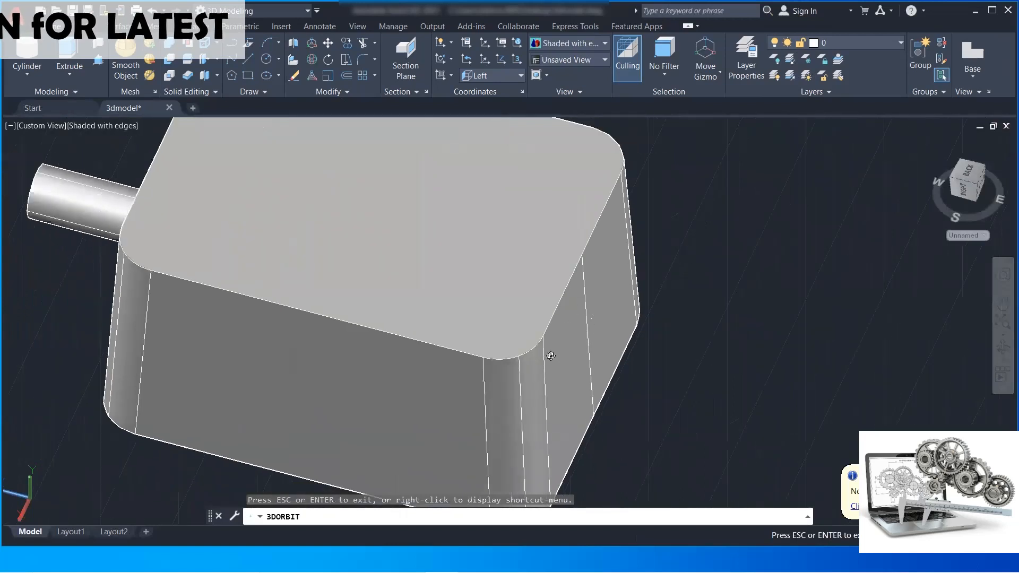
pyautogui.moveTo(536, 355); pyautogui.dragTo(531, 364)
pyautogui.moveTo(507, 366); pyautogui.dragTo(655, 228)
pyautogui.rightClick(667, 221)
pyautogui.click(690, 227)
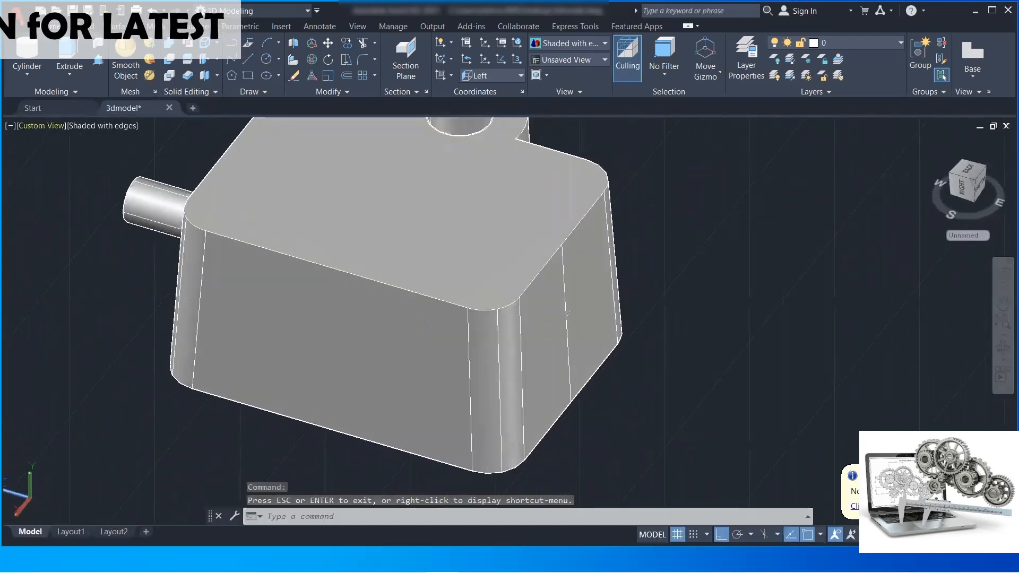
# With Ortho on, move the cylinder 8 mm along its axis towards the block so its other end also projects through the far side face
pyautogui.click(139, 204)
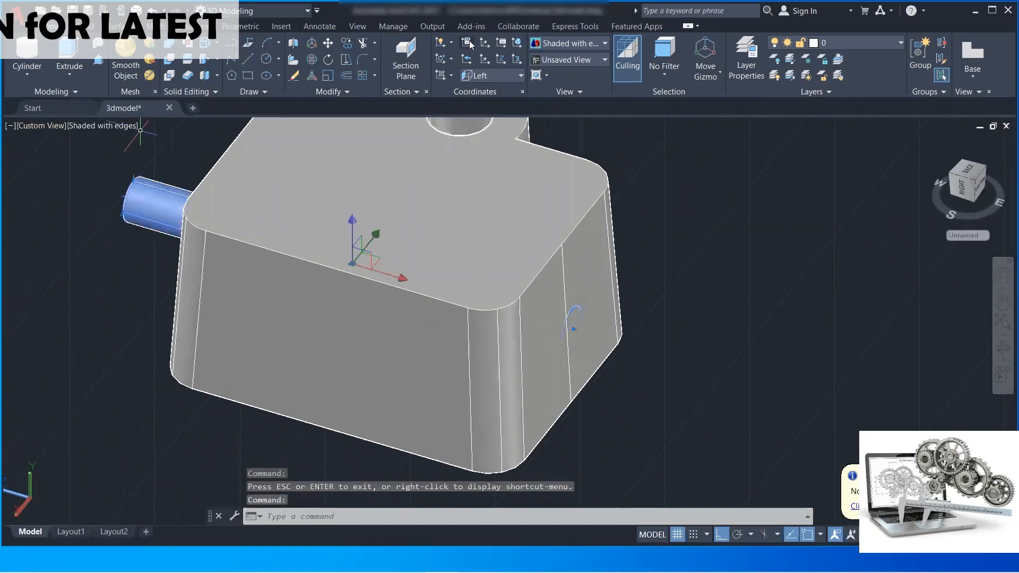
pyautogui.click(328, 43)
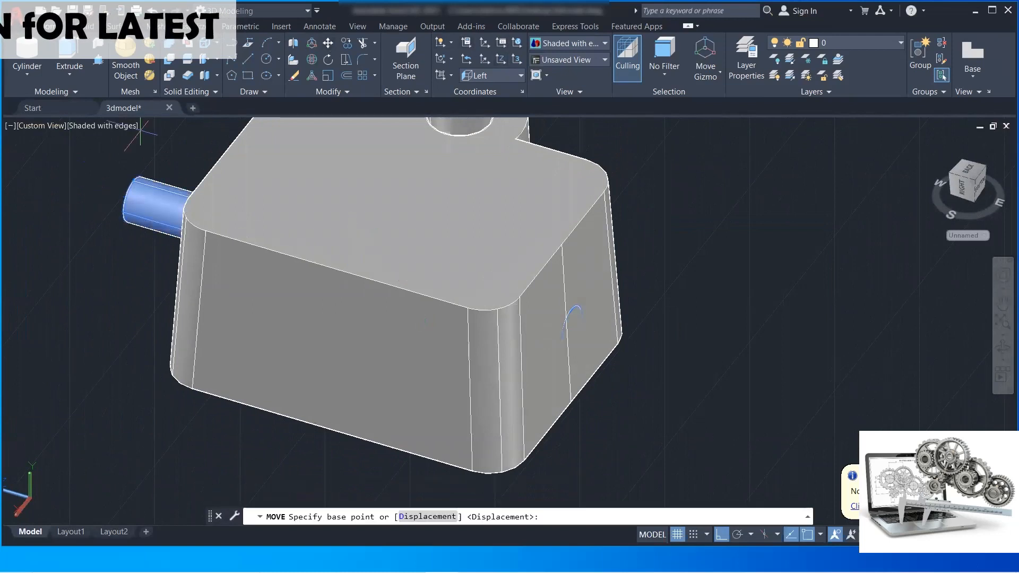
pyautogui.click(133, 199)
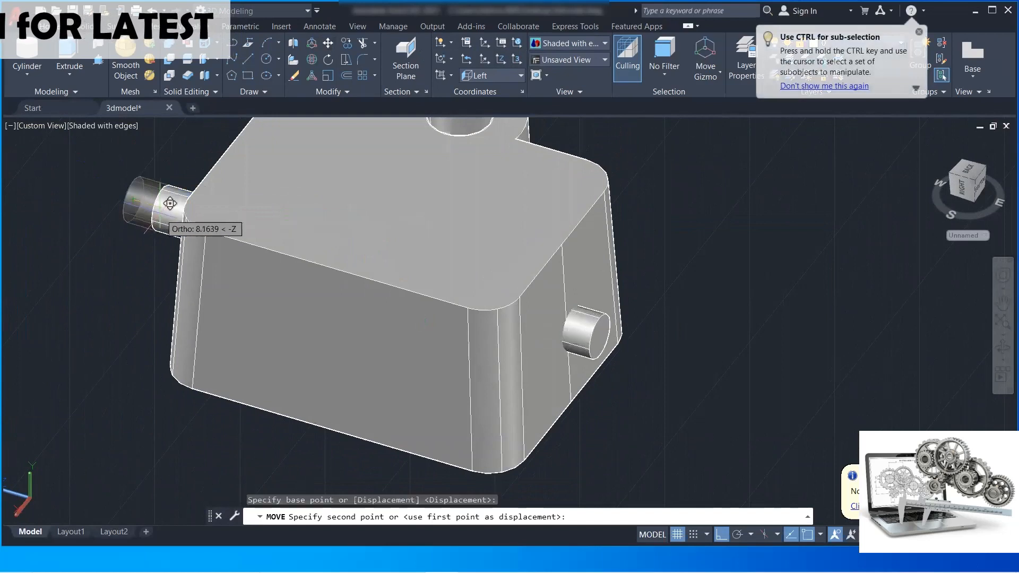
pyautogui.write('8')
pyautogui.press('Return')
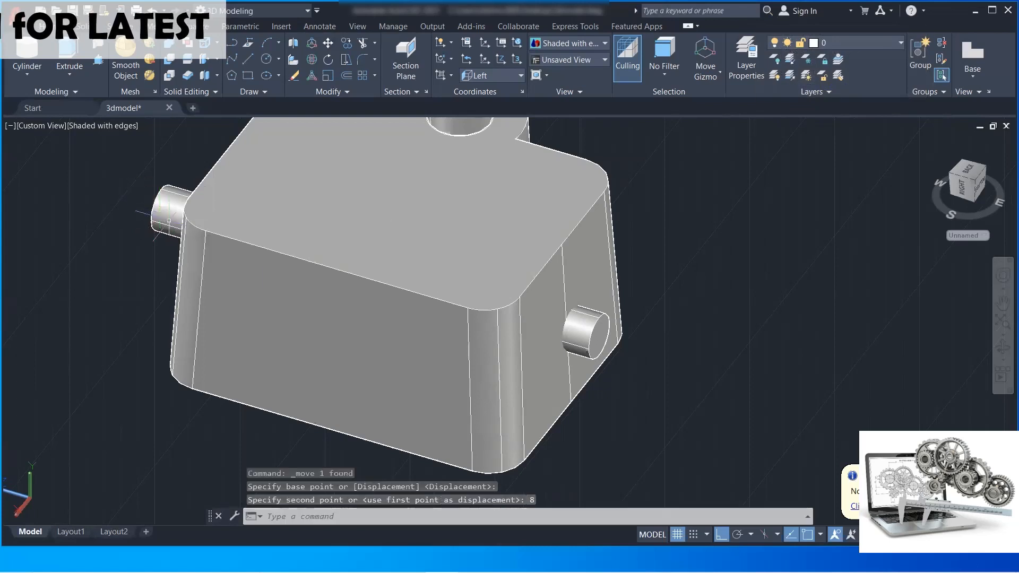
# Set the coordinate system to World and show the model in the SW Isometric view
pyautogui.scroll(-3, 294, 288)
pyautogui.moveTo(293, 289); pyautogui.dragTo(322, 296, button='middle')
pyautogui.scroll(1, 323, 295)
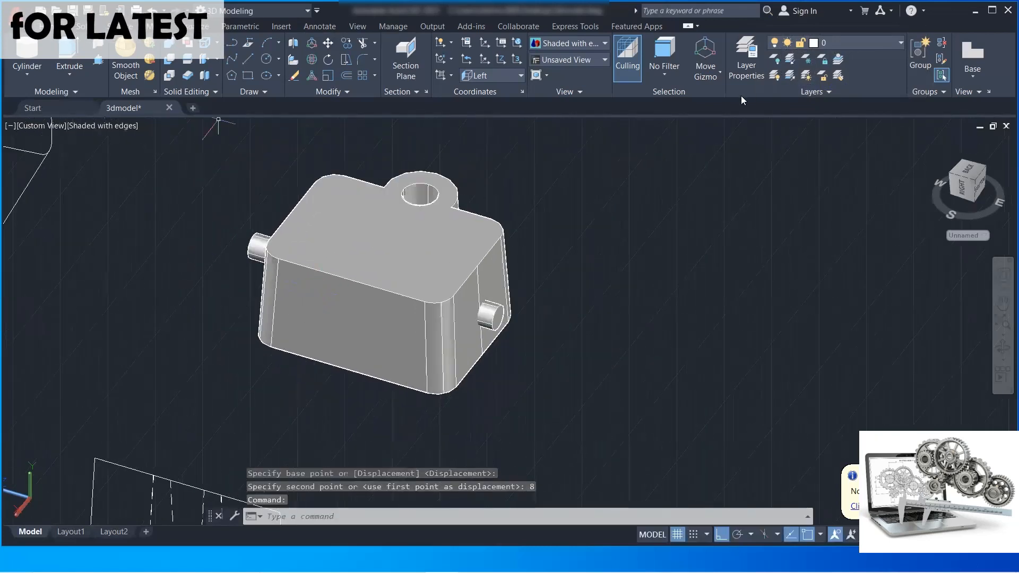
pyautogui.click(496, 73)
pyautogui.click(480, 90)
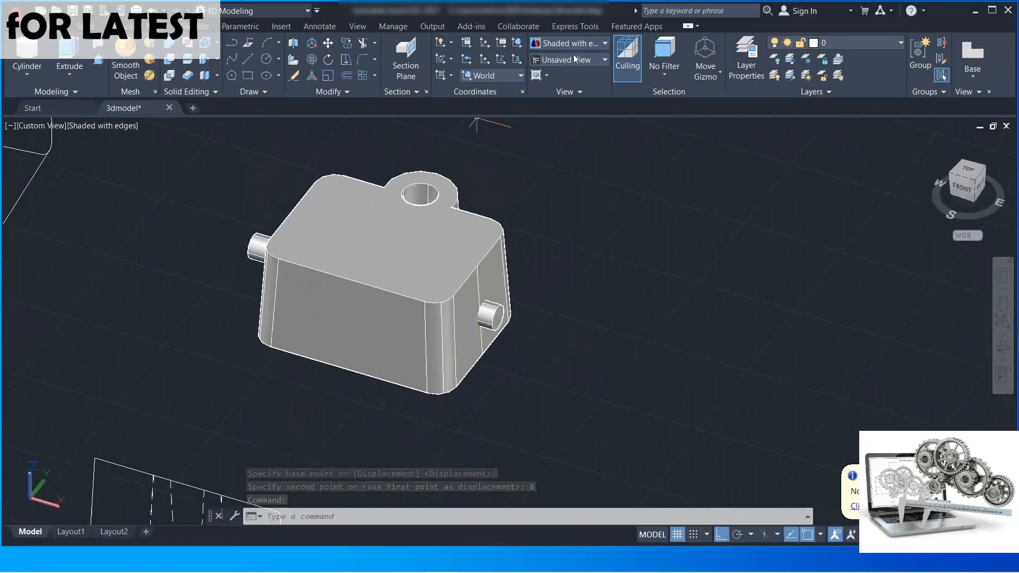
pyautogui.click(572, 45)
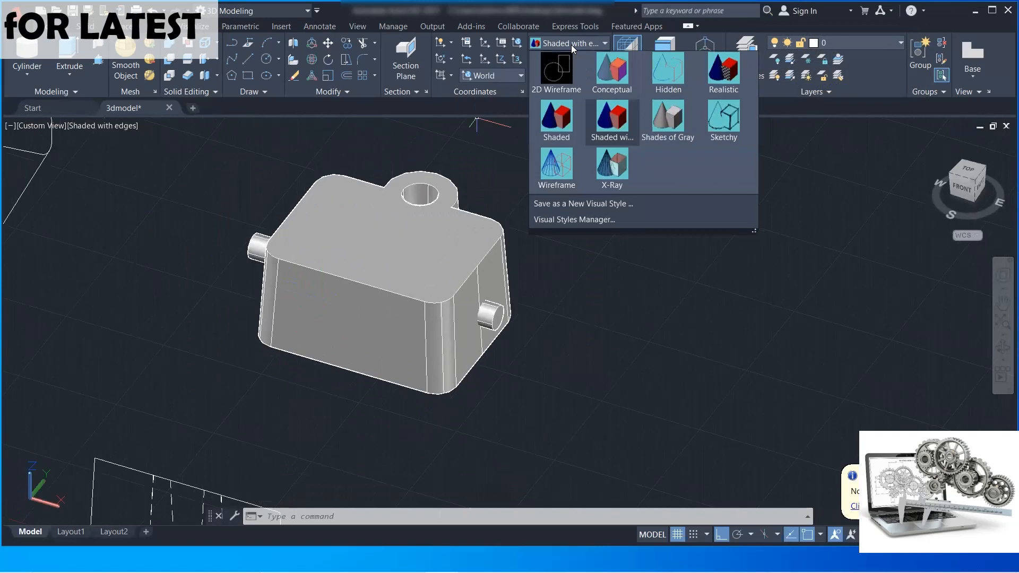
pyautogui.click(567, 60)
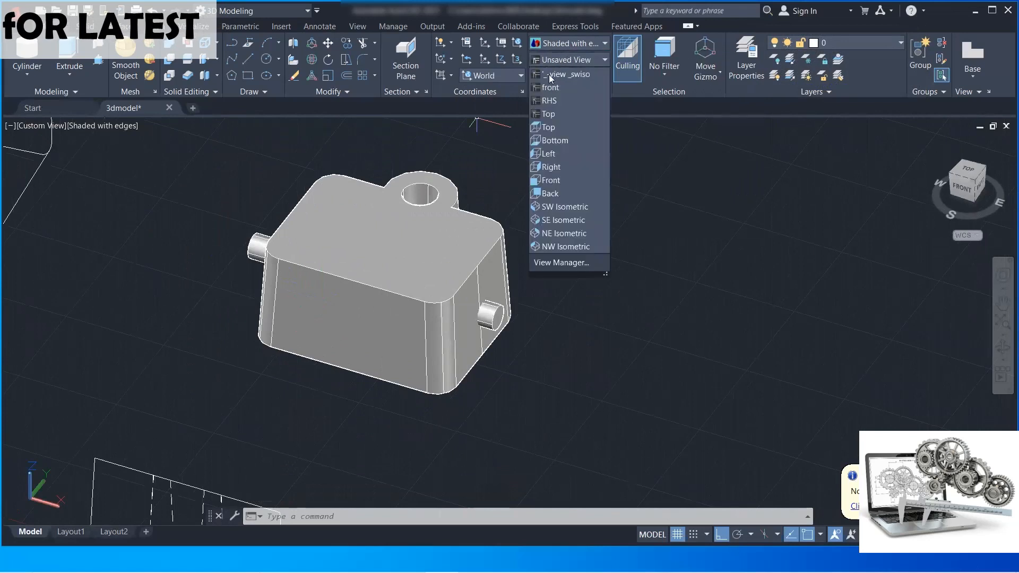
pyautogui.click(565, 206)
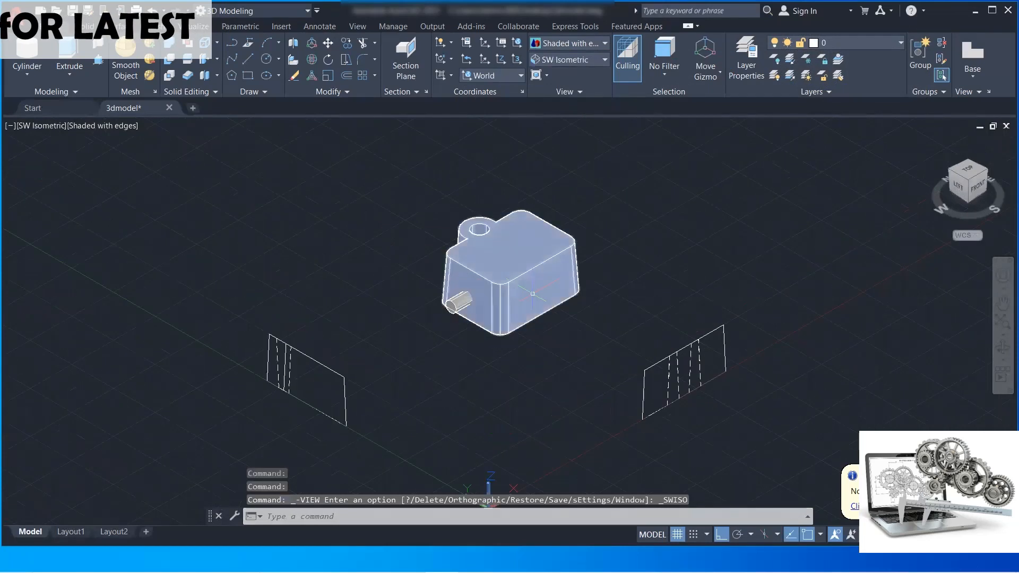
pyautogui.scroll(2, 496, 230)
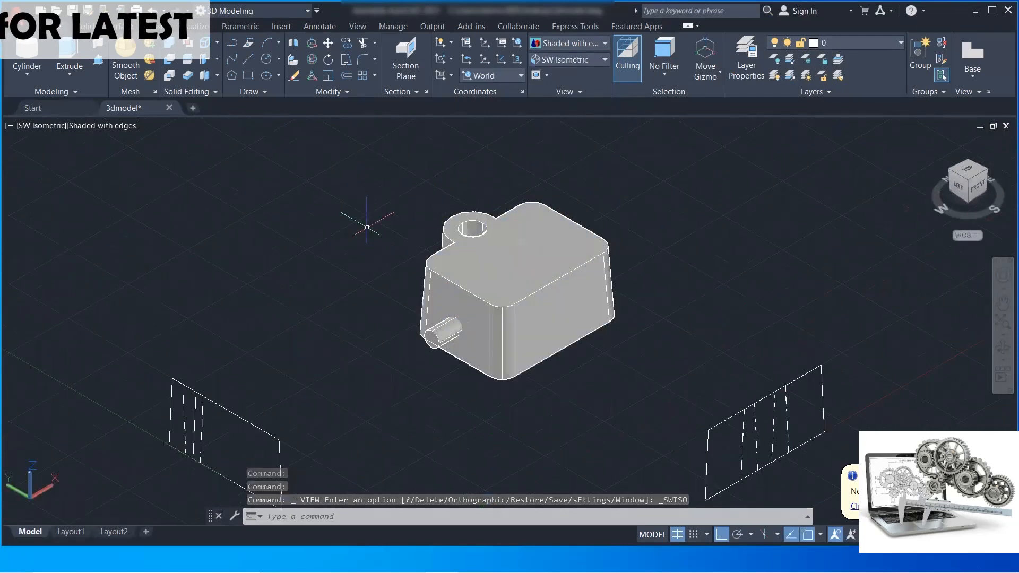
# Subtract the cylinder from the tapered block to cut a through hole between its side faces
pyautogui.click(169, 59)
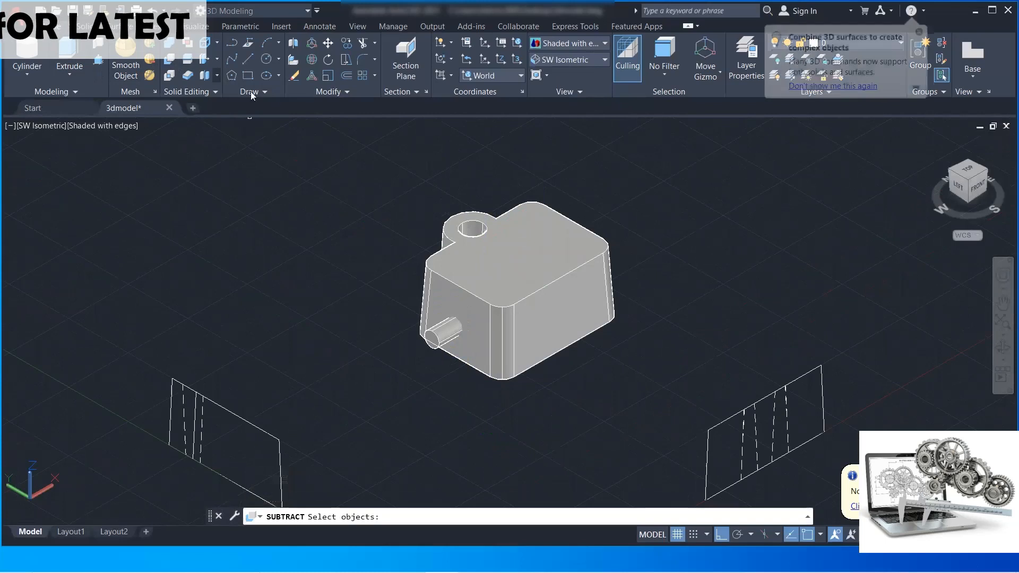
pyautogui.click(584, 313)
pyautogui.press('Return')
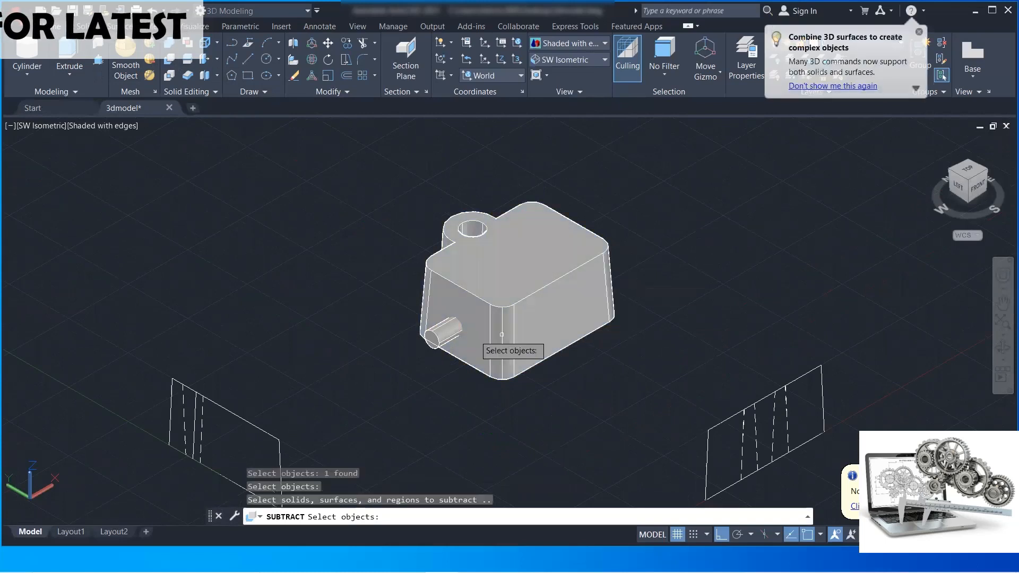
pyautogui.click(446, 332)
pyautogui.press('Return')
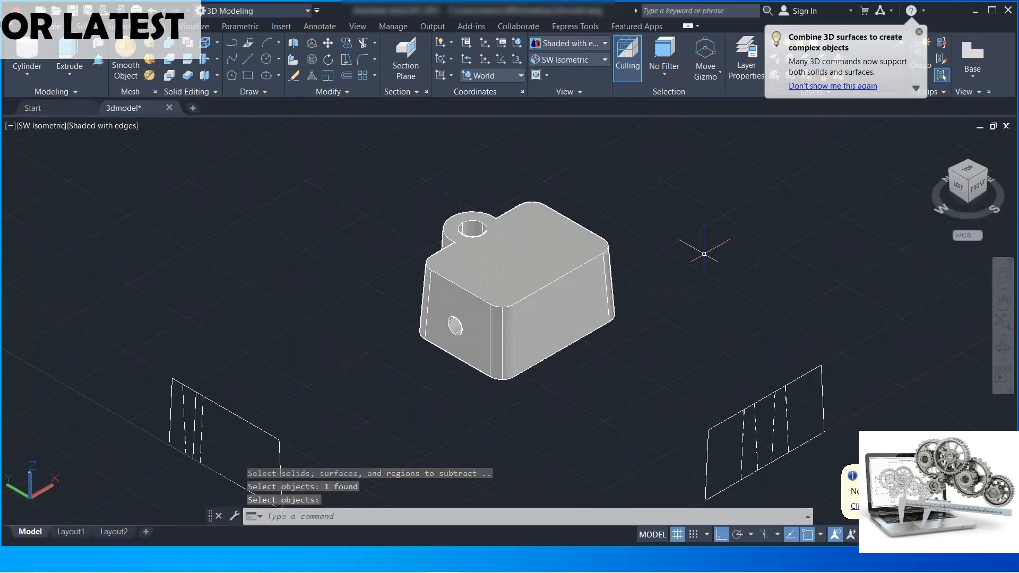
# Orbit around the block to examine the new side hole, and return to the SW Isometric view
pyautogui.scroll(4, 425, 370)
pyautogui.moveTo(485, 328); pyautogui.dragTo(436, 373, button='middle')
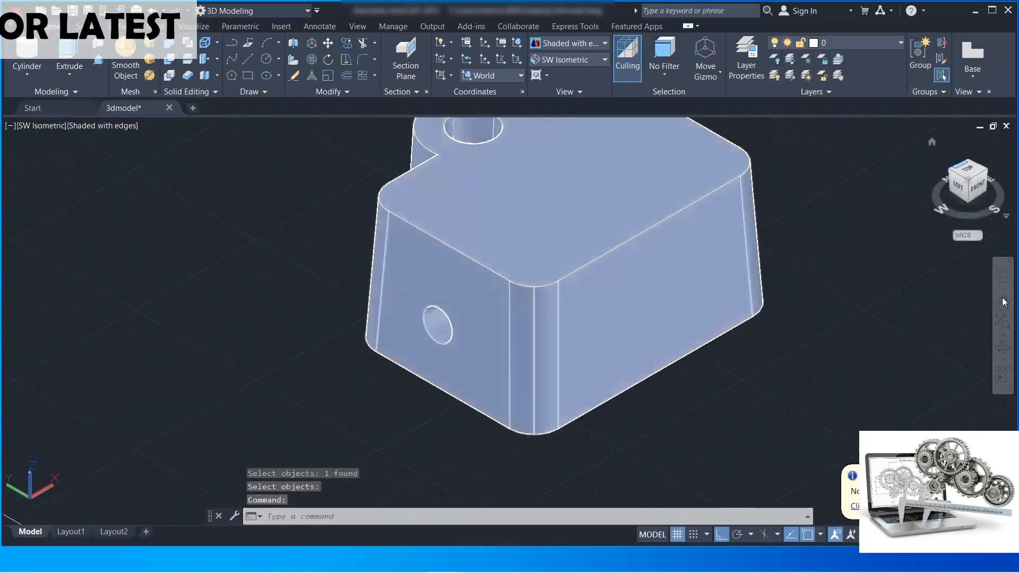
pyautogui.click(1003, 346)
pyautogui.moveTo(536, 294); pyautogui.dragTo(446, 301)
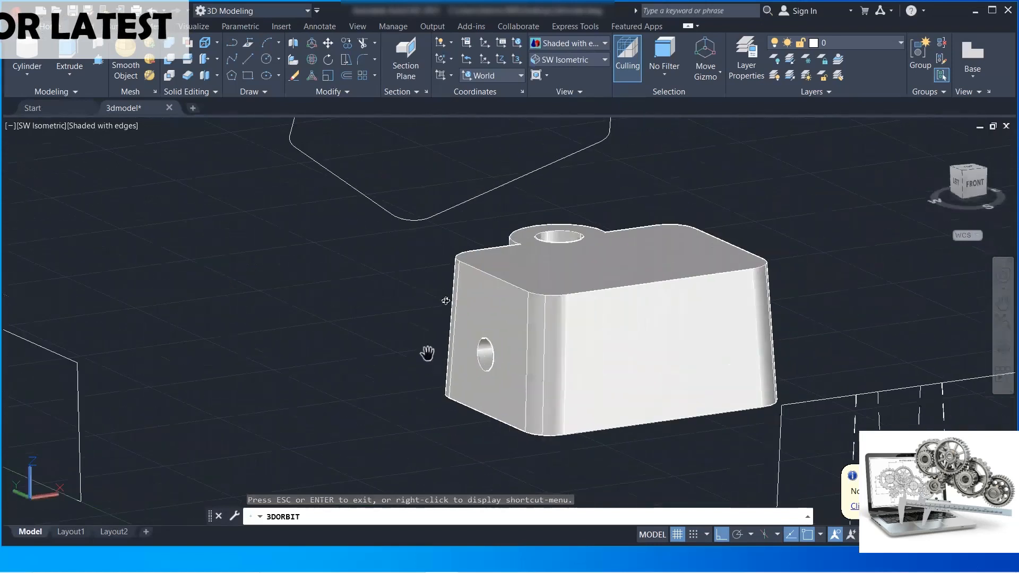
pyautogui.rightClick(444, 293)
pyautogui.click(467, 301)
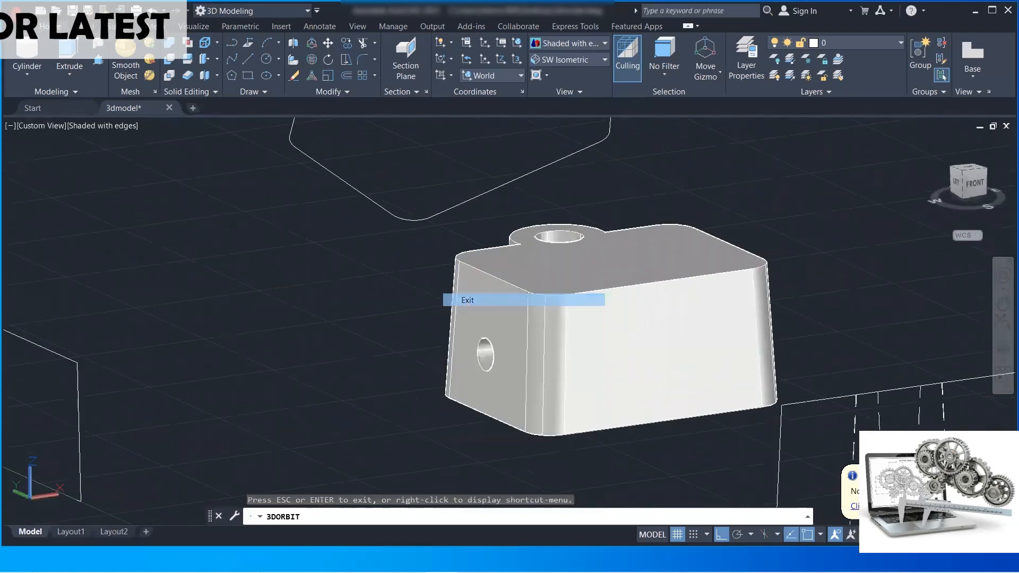
pyautogui.click(571, 59)
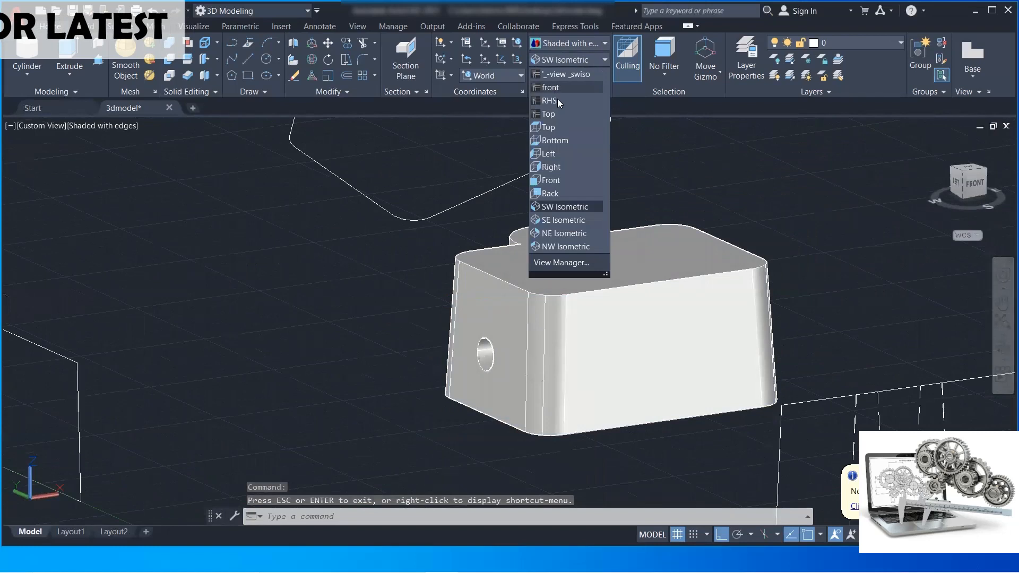
pyautogui.click(555, 208)
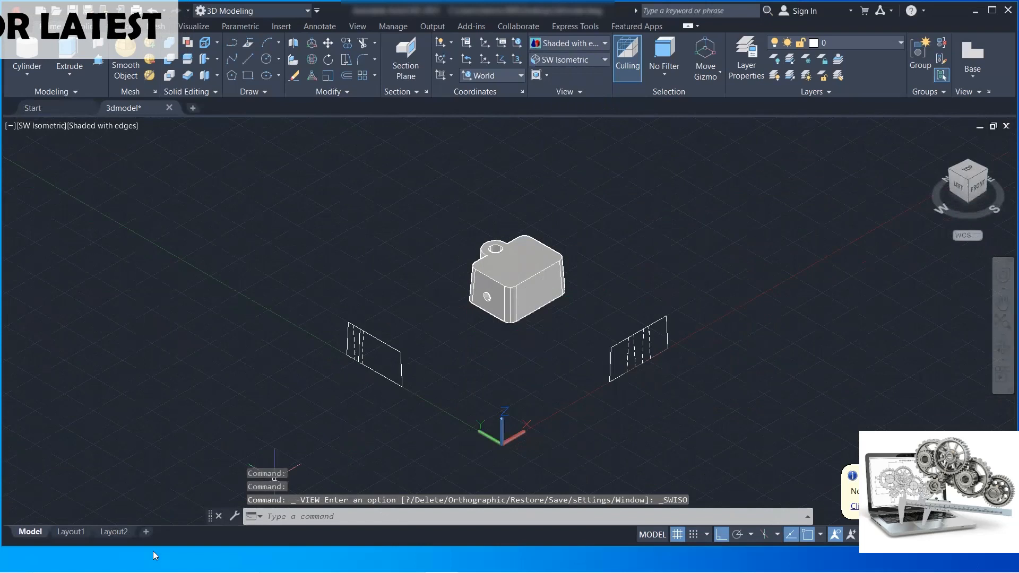
# Open Layout1 and turn on the VPORTS layer to show the viewport frames
pyautogui.click(72, 531)
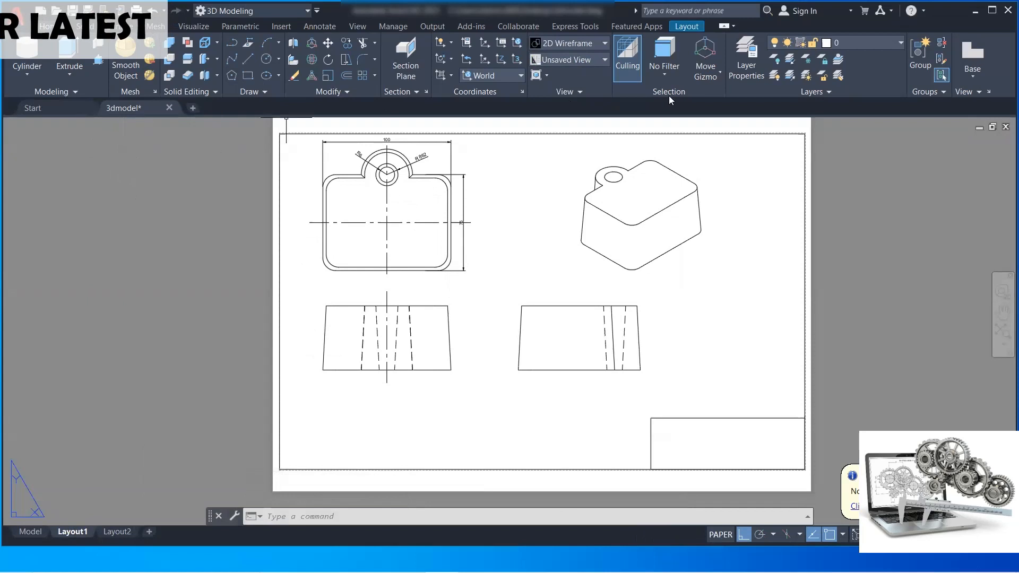
pyautogui.click(754, 69)
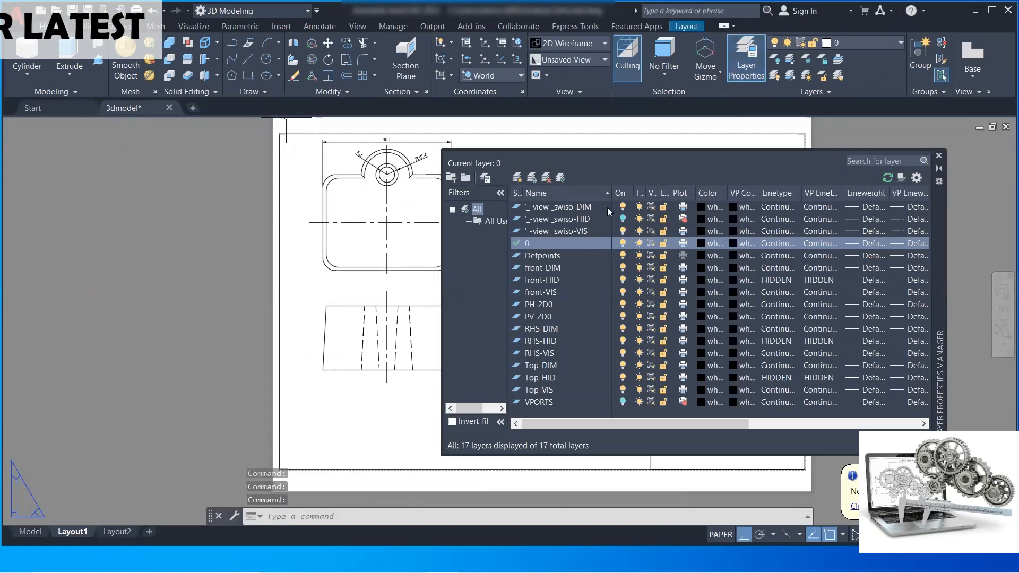
pyautogui.click(624, 401)
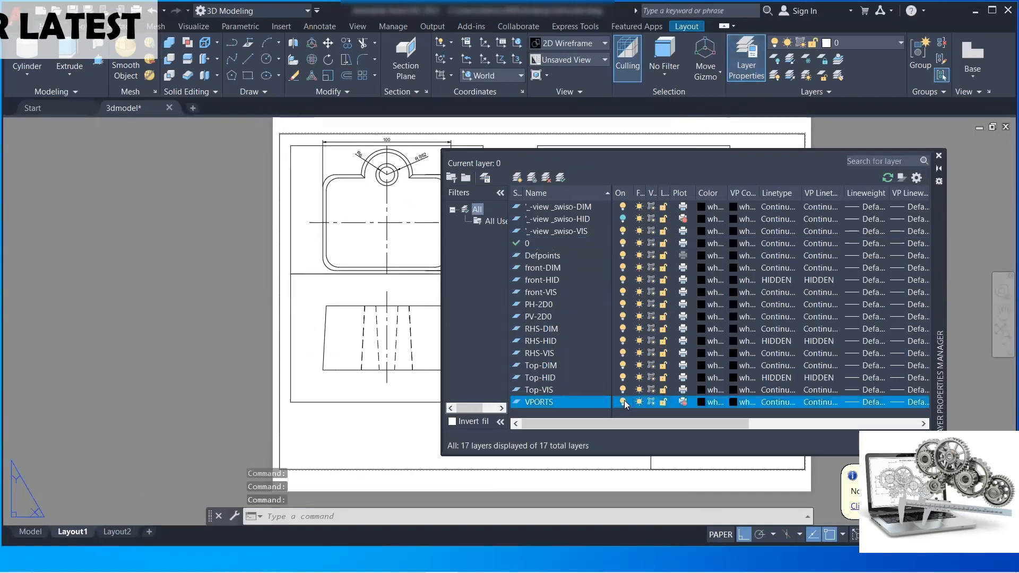
pyautogui.click(938, 156)
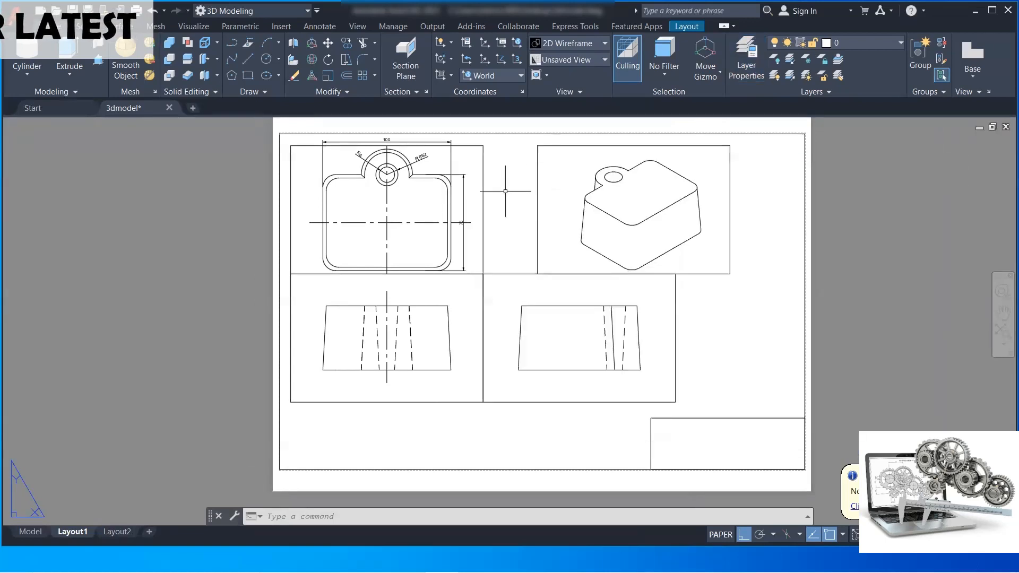
# Regenerate the drawing views from the modified solid by running Solid Drawing (SOLDRAW) on all four viewports of Layout1
pyautogui.click(66, 93)
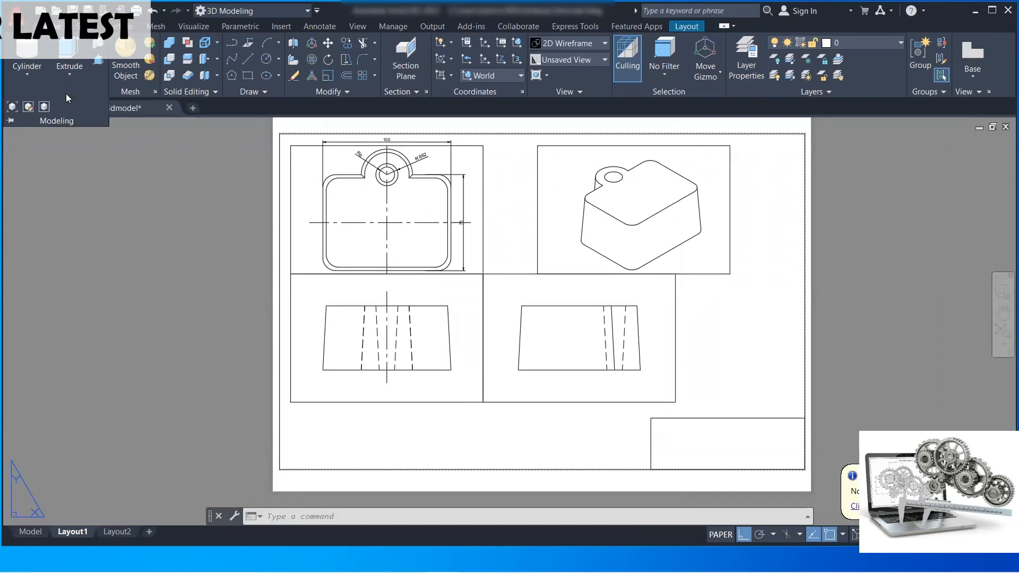
pyautogui.click(30, 109)
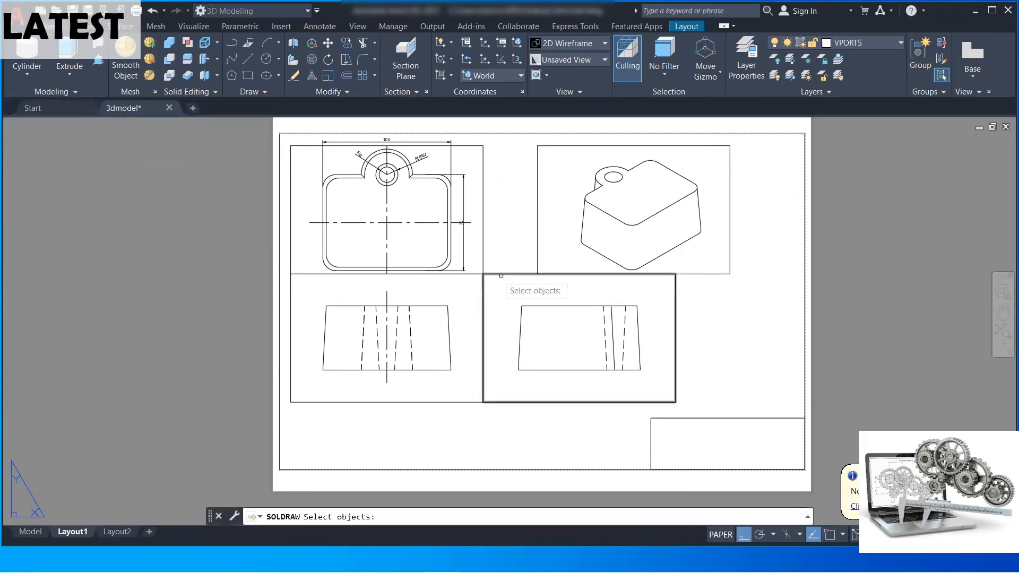
pyautogui.click(547, 254)
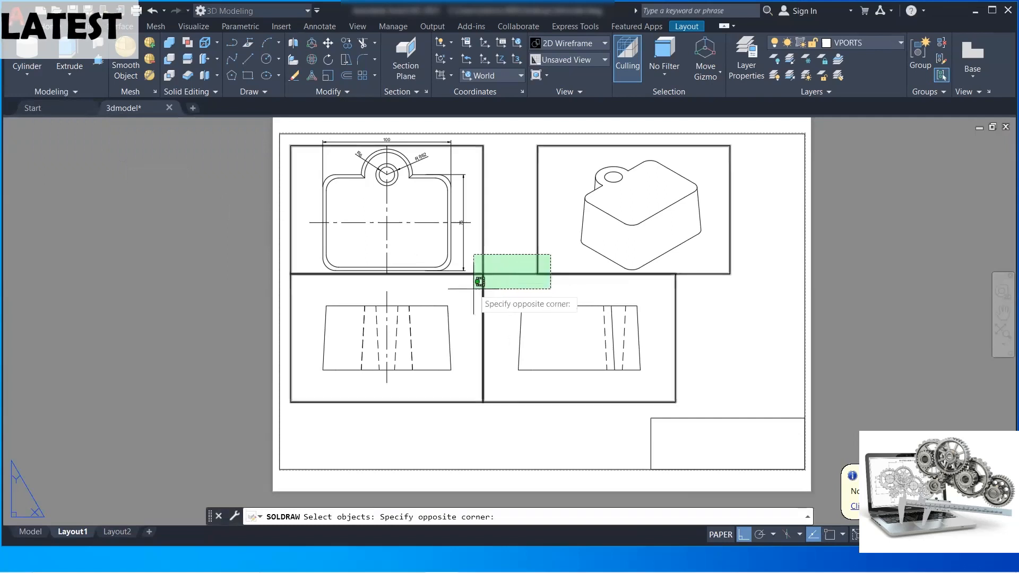
pyautogui.click(474, 289)
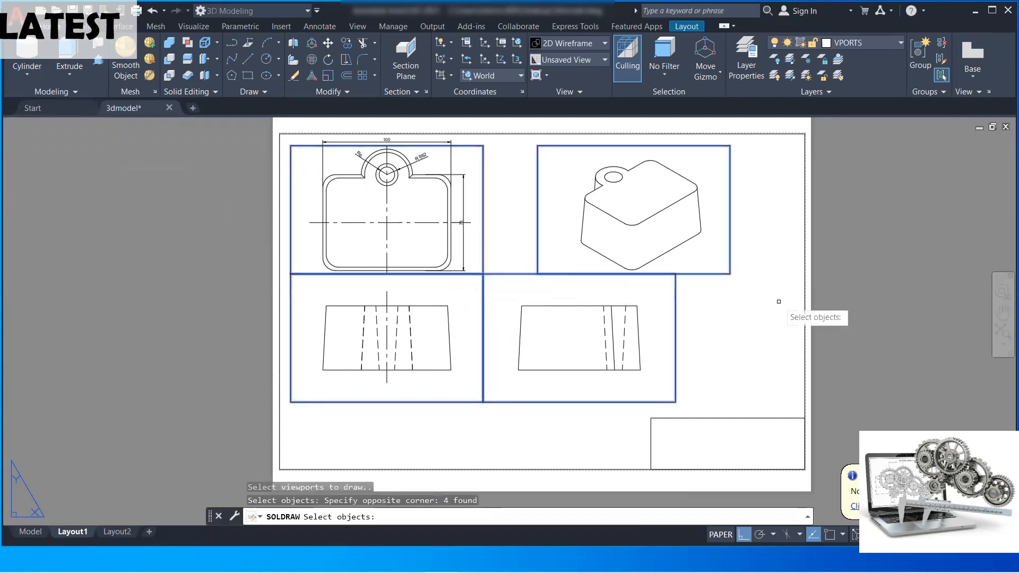
pyautogui.press('Return')
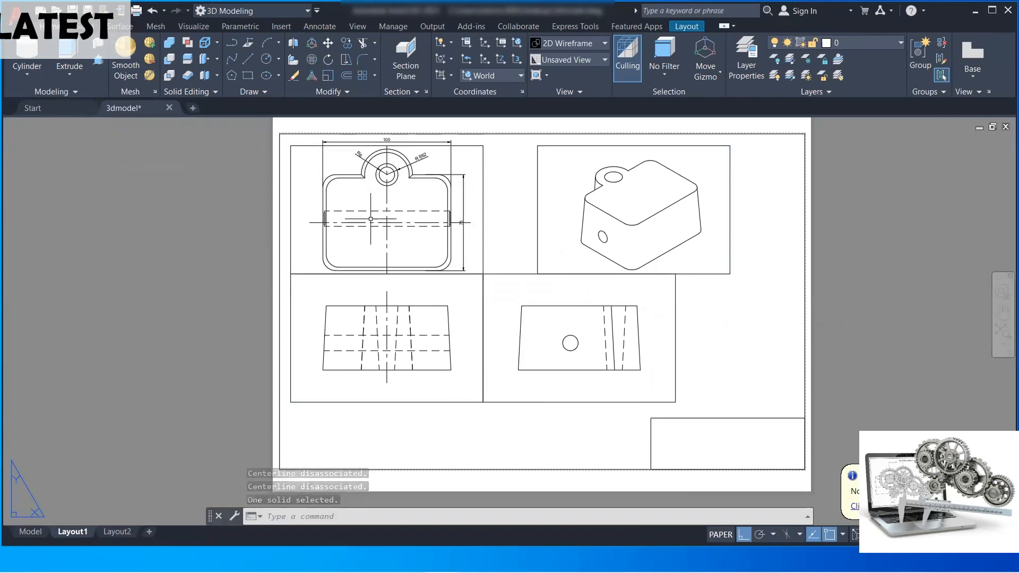
# Examine how the side hole is drawn in the top, front, side and isometric views of Layout1
pyautogui.scroll(4, 361, 213)
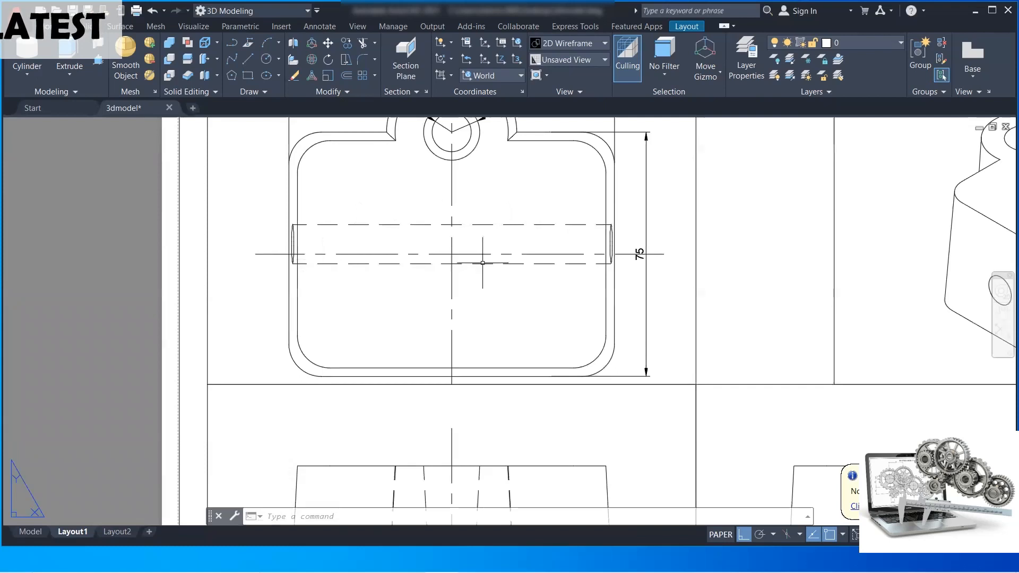
pyautogui.scroll(-2, 482, 262)
pyautogui.moveTo(513, 285); pyautogui.dragTo(487, 182, button='middle')
pyautogui.moveTo(509, 374); pyautogui.dragTo(515, 338, button='middle')
pyautogui.moveTo(587, 330); pyautogui.dragTo(503, 380, button='middle')
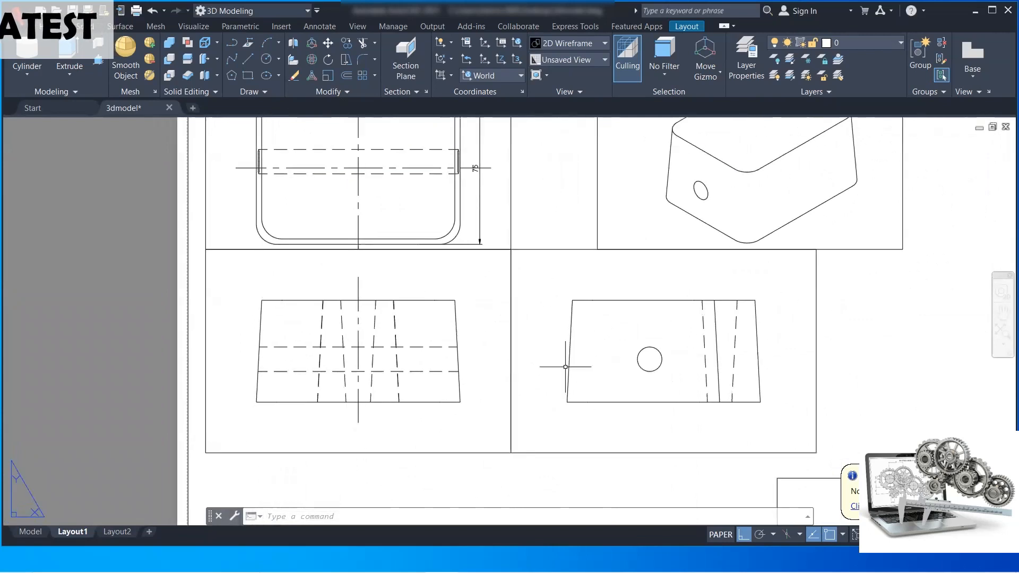
pyautogui.scroll(-2, 562, 360)
pyautogui.moveTo(577, 318); pyautogui.dragTo(498, 303, button='middle')
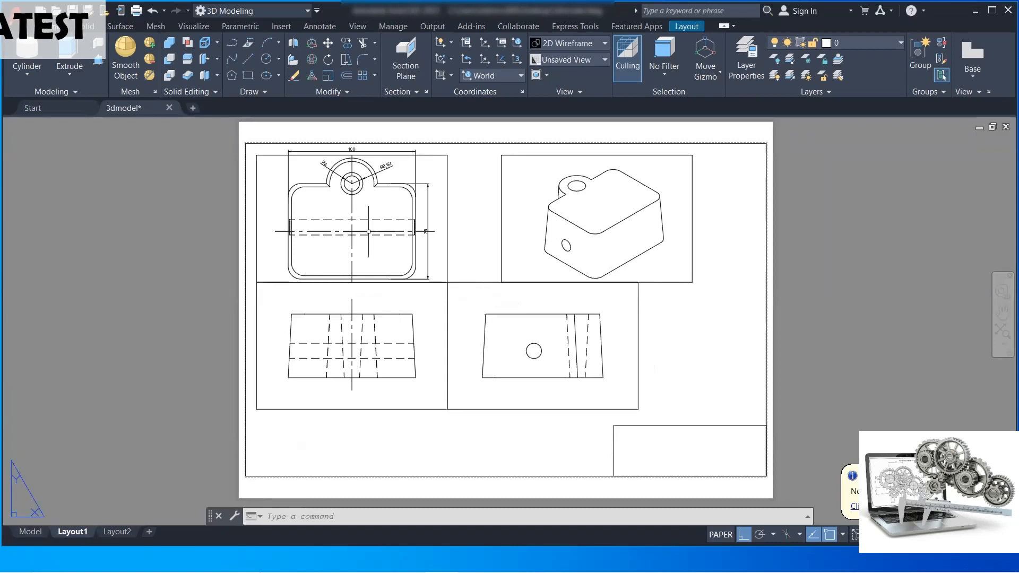
# Turn off the VPORTS layer to hide the viewport frames in Layout1
pyautogui.click(748, 73)
pyautogui.click(549, 401)
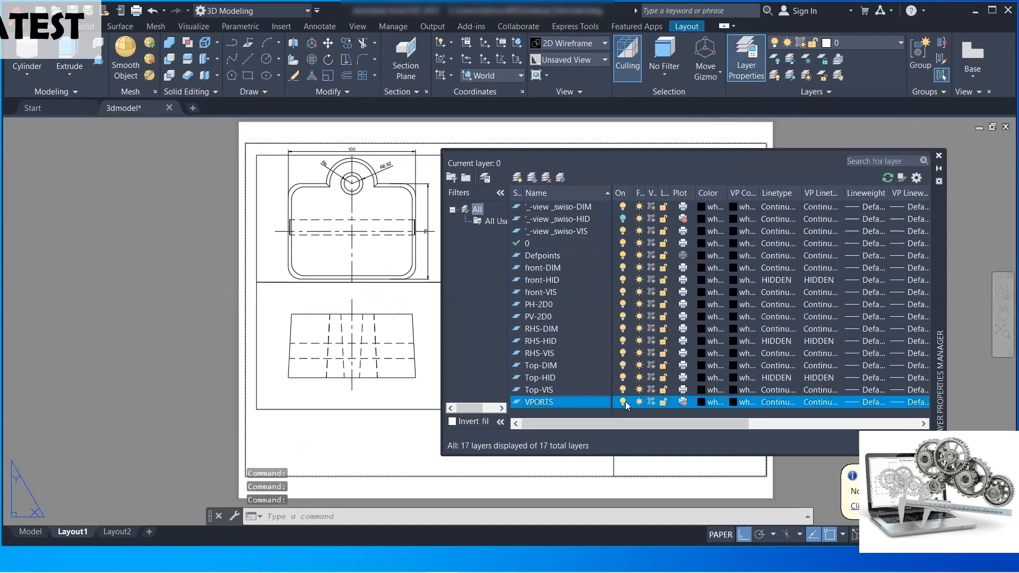
pyautogui.click(624, 401)
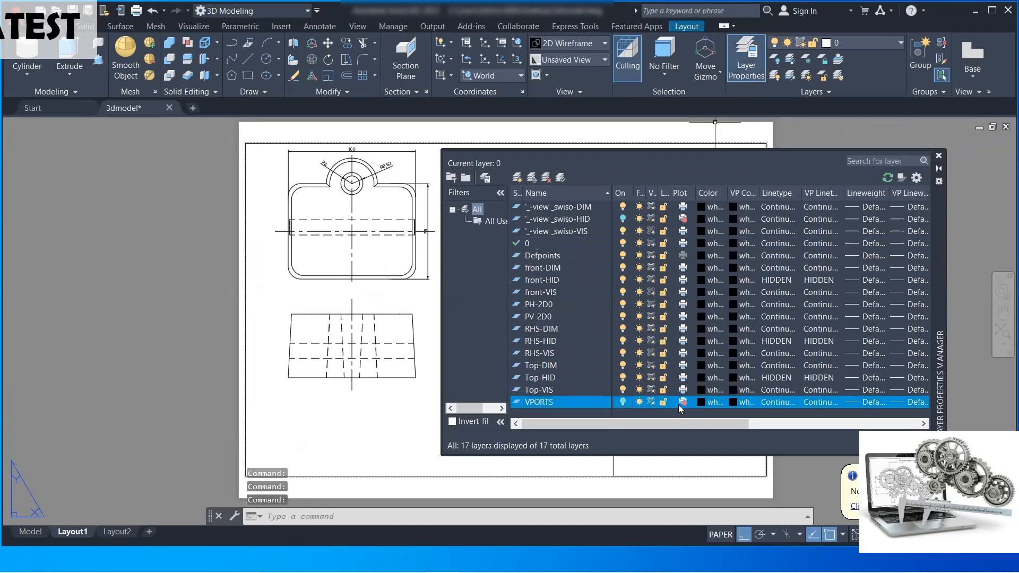
pyautogui.click(683, 401)
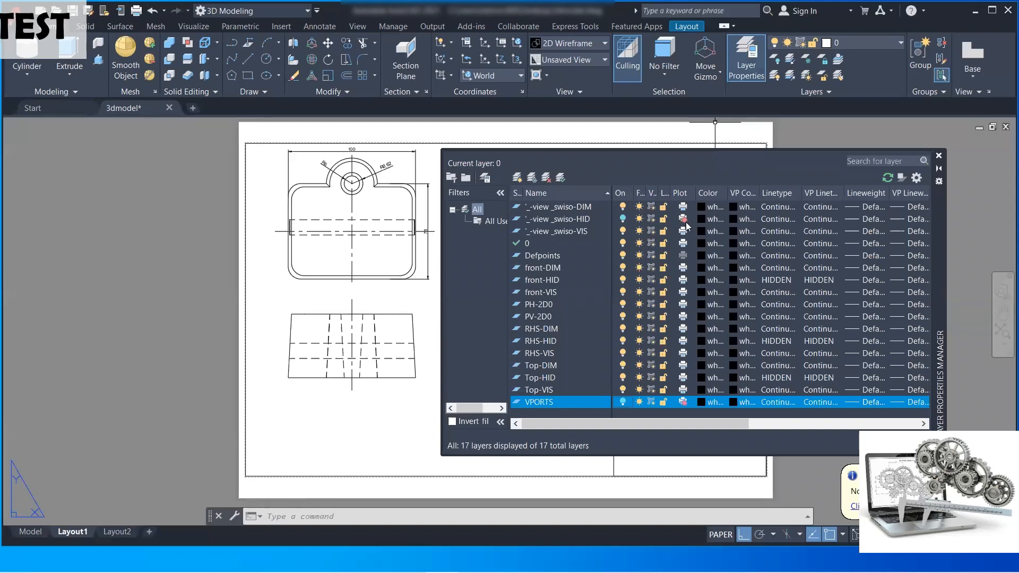
pyautogui.click(939, 157)
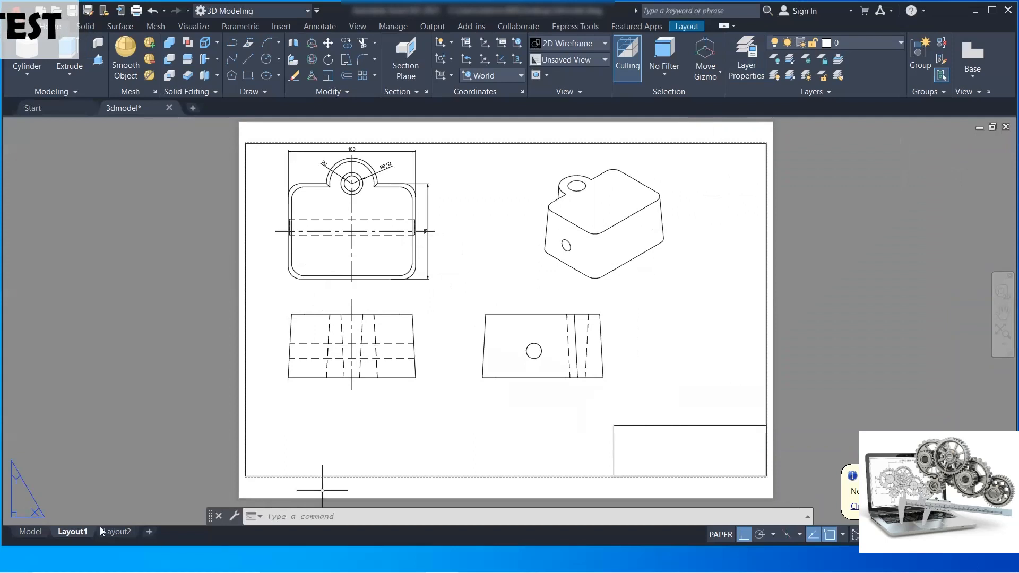
# Plot Layout1 with the AutoCAD PDF (High Quality Print) plotter on ISO A3 at 1:1 and save it as 3dmodel-Layout1.pdf
pyautogui.rightClick(84, 532)
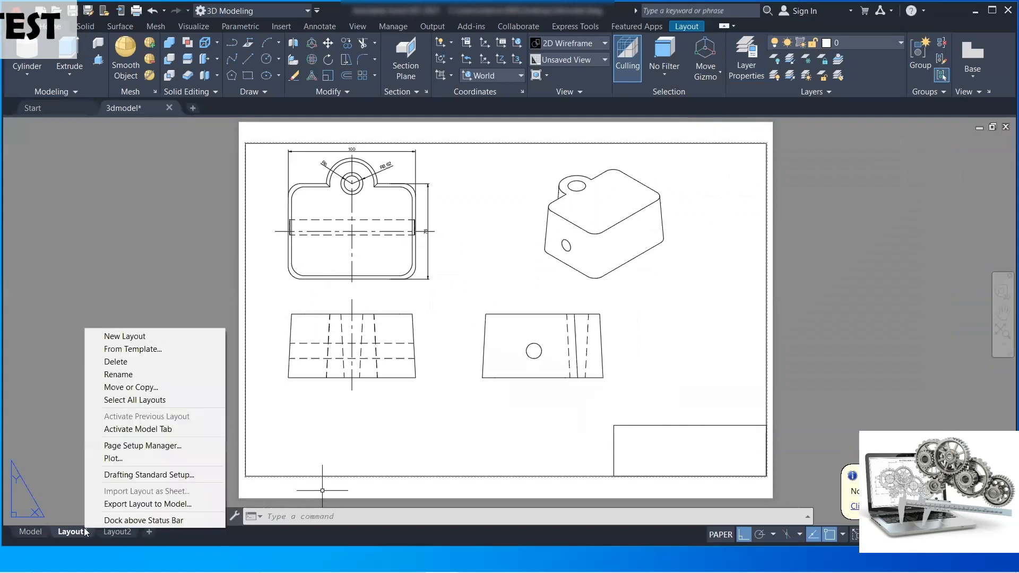
pyautogui.click(129, 459)
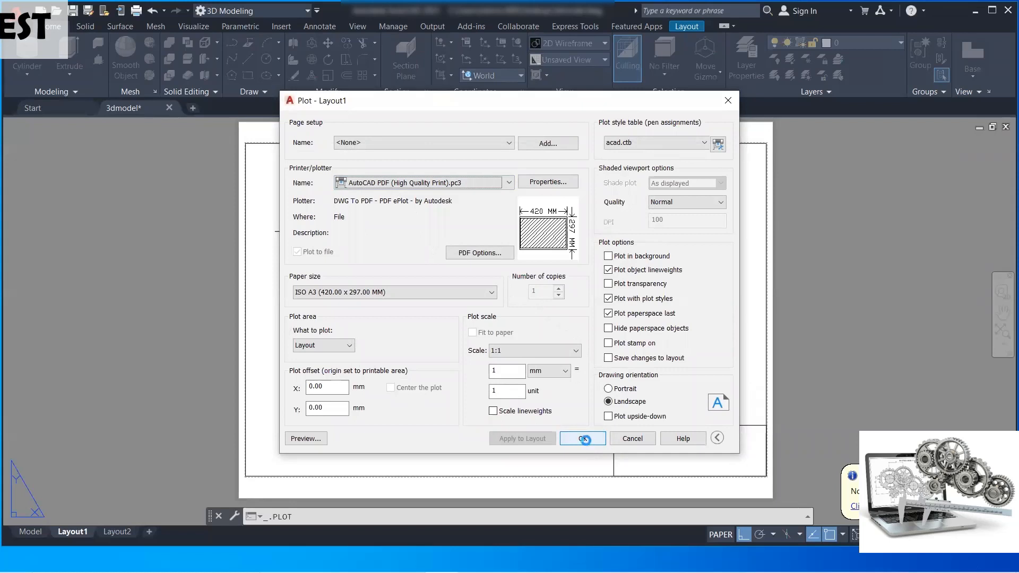
pyautogui.click(584, 439)
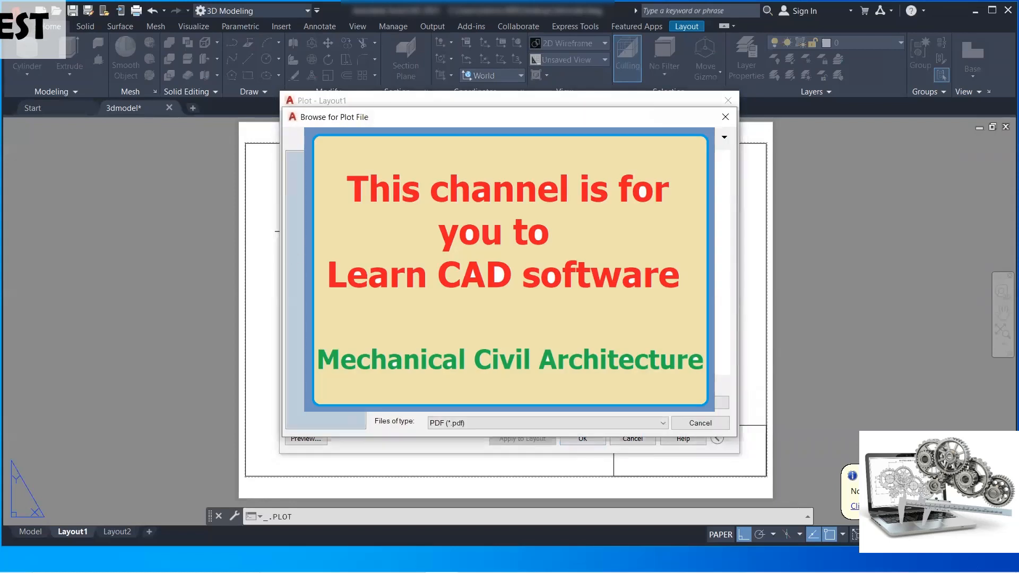
pyautogui.click(690, 401)
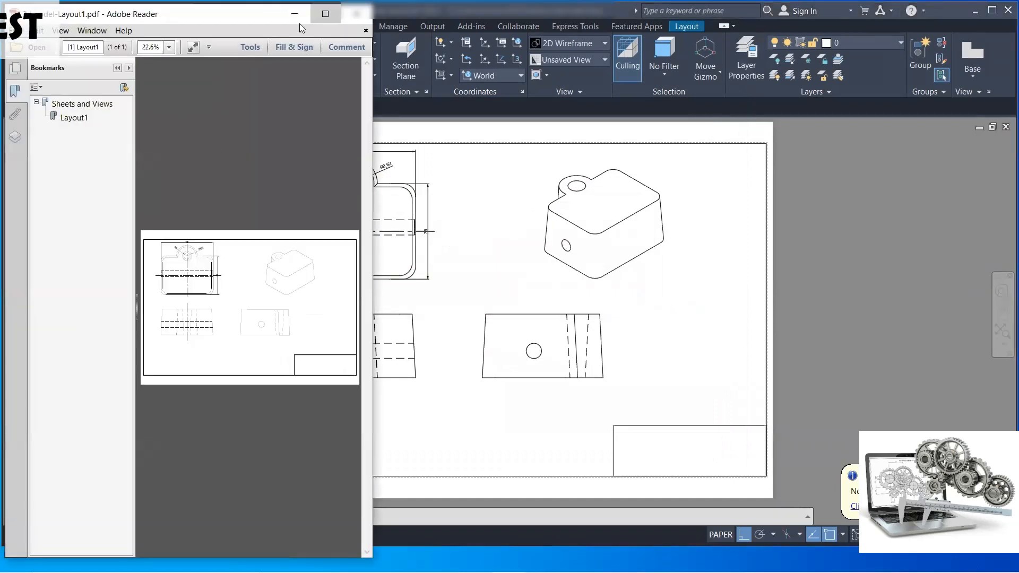
# Examine the plotted top, front, side and isometric views of 3dmodel-Layout1.pdf in a maximized Adobe Reader window at up to 100% zoom
pyautogui.click(325, 14)
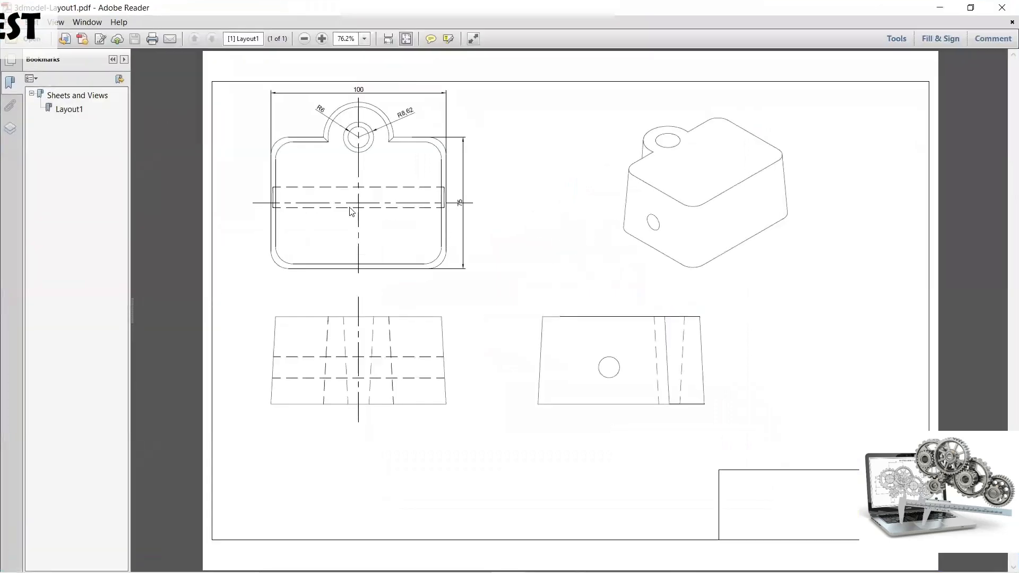
pyautogui.click(321, 39)
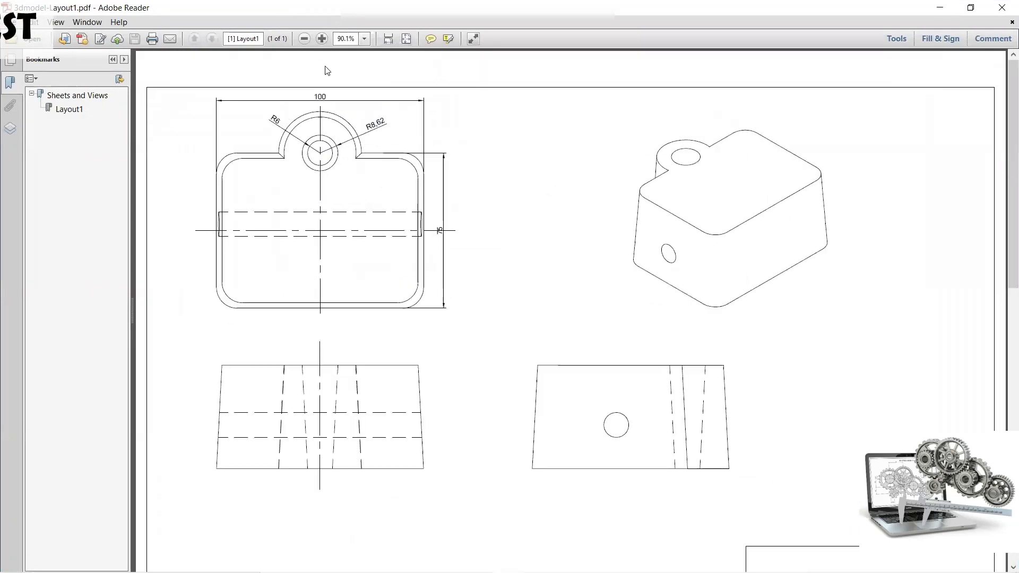
pyautogui.click(407, 40)
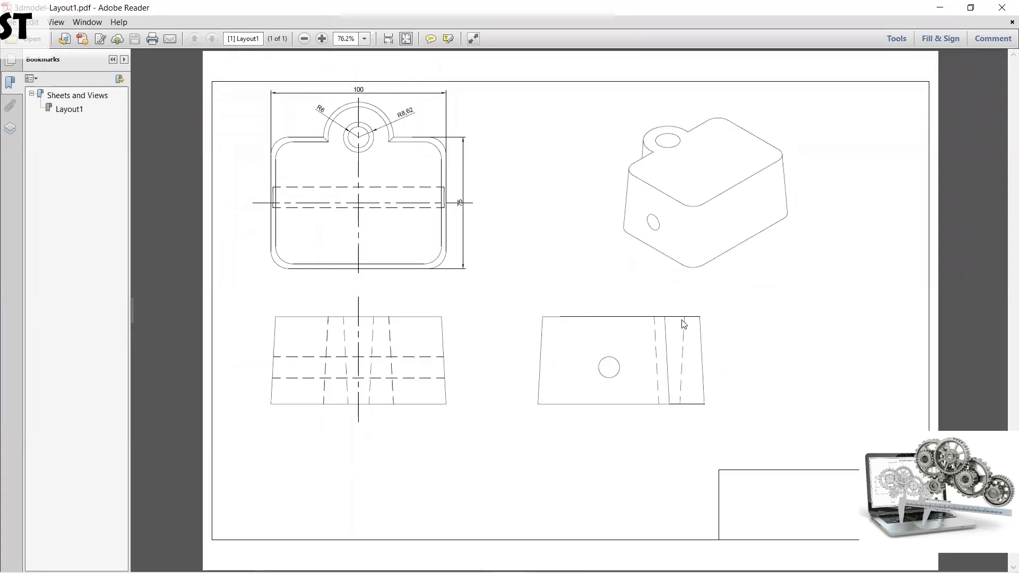
pyautogui.click(322, 39)
pyautogui.click(323, 39)
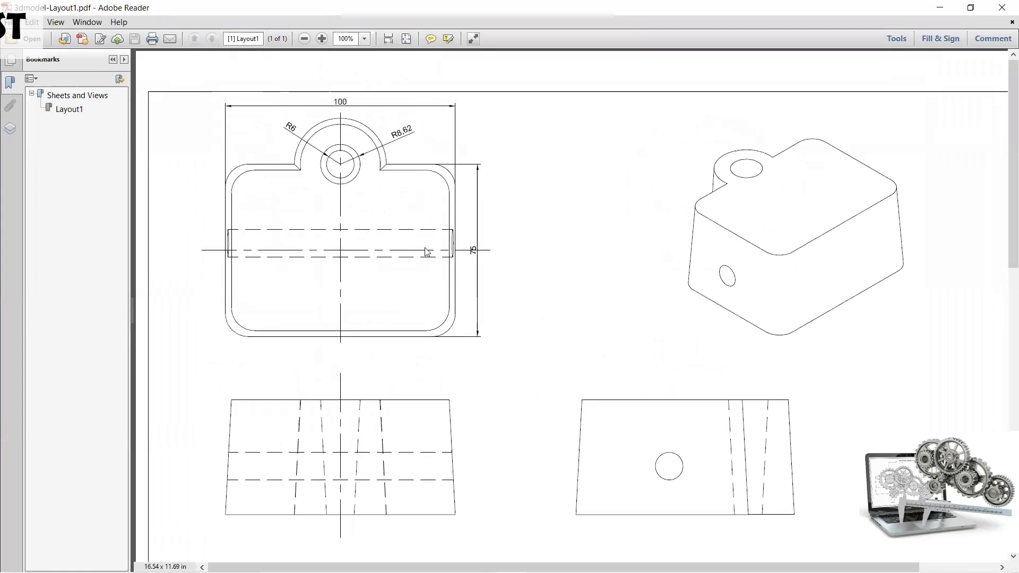
pyautogui.scroll(-1, 526, 305)
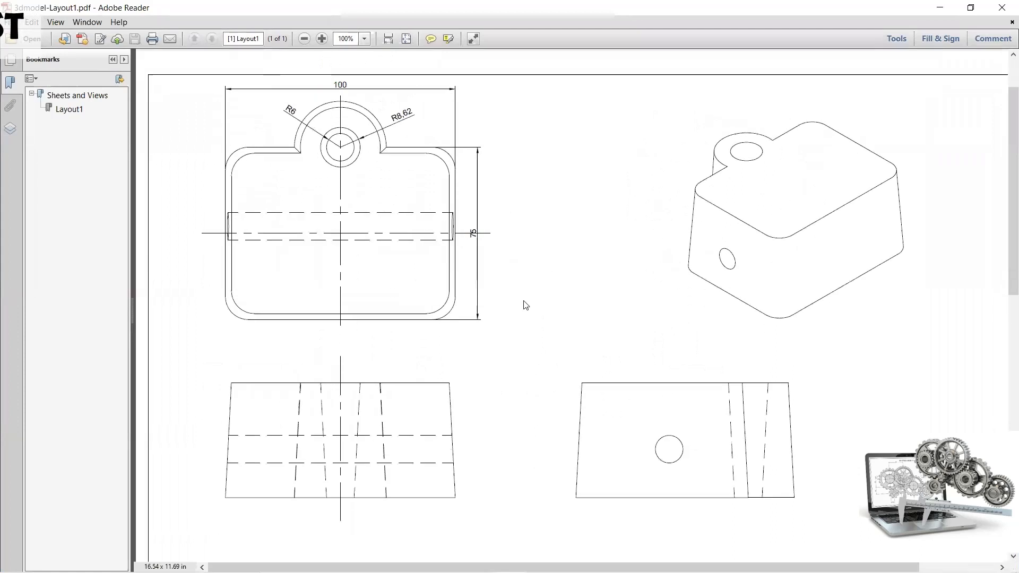
pyautogui.scroll(-1, 526, 305)
pyautogui.scroll(2, 525, 304)
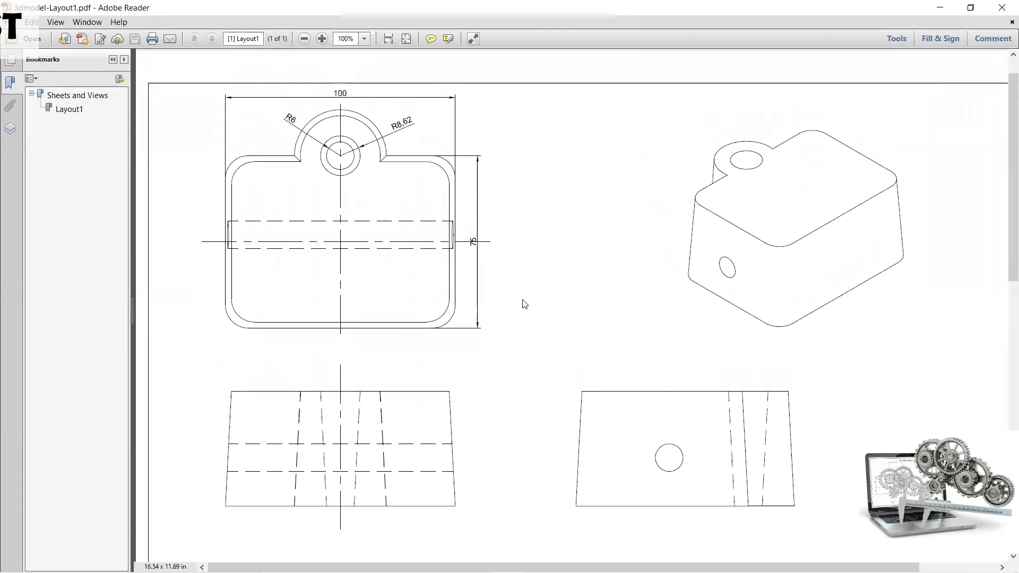